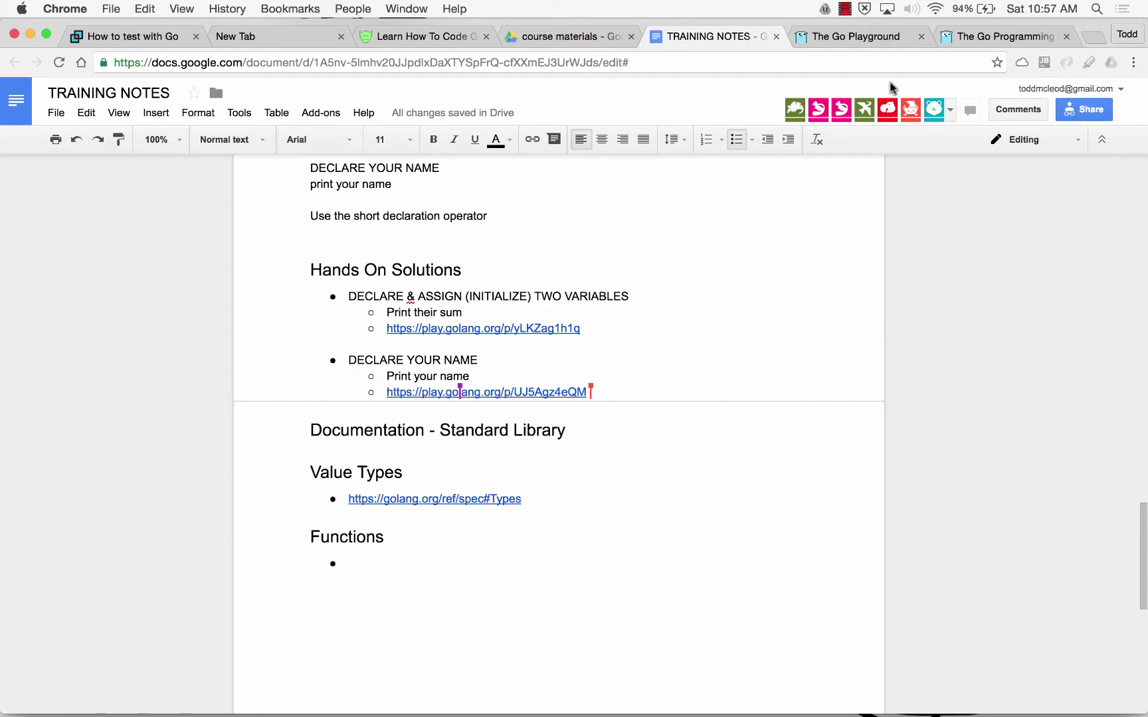
- Search Google for 'uber car sticker' in a new tab
left_click(1089, 35)
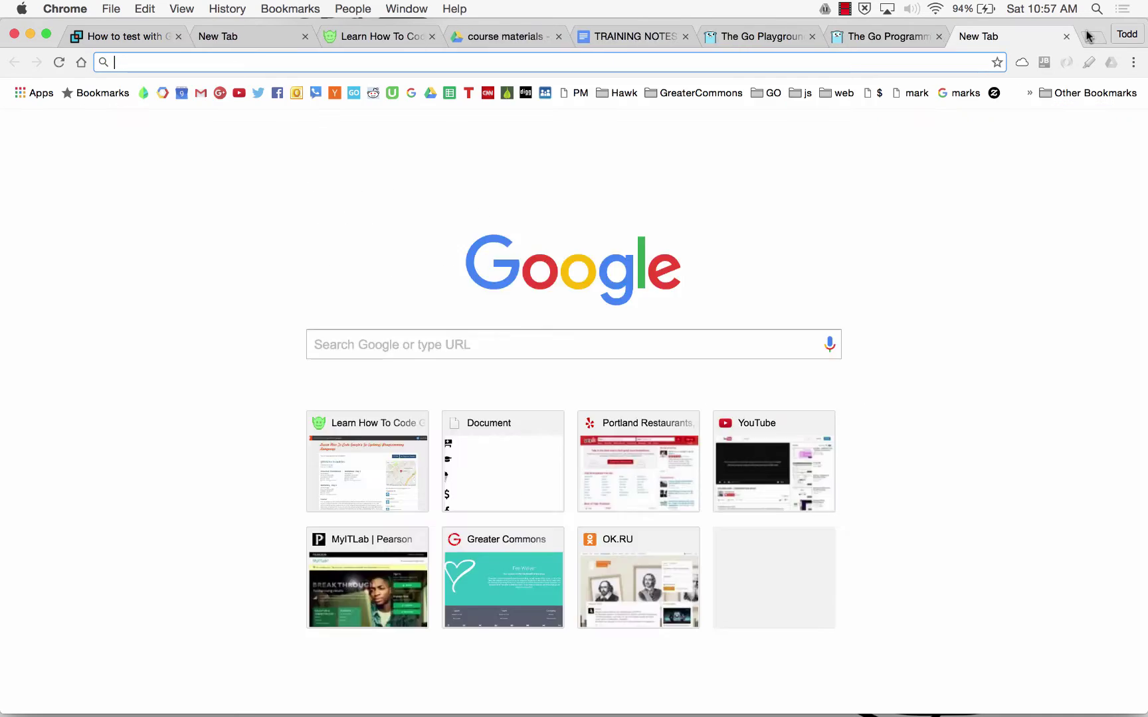
type("uber car sticker")
key("Return")
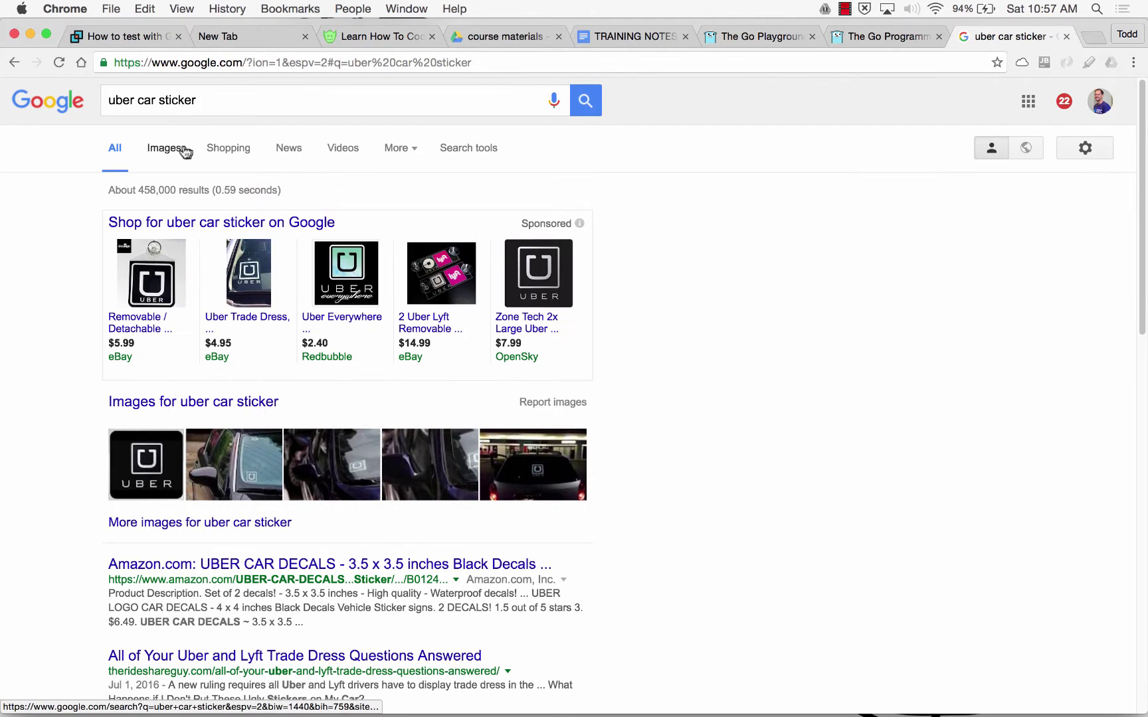
- Switch to image results and scroll through the Uber sticker photos
left_click(184, 150)
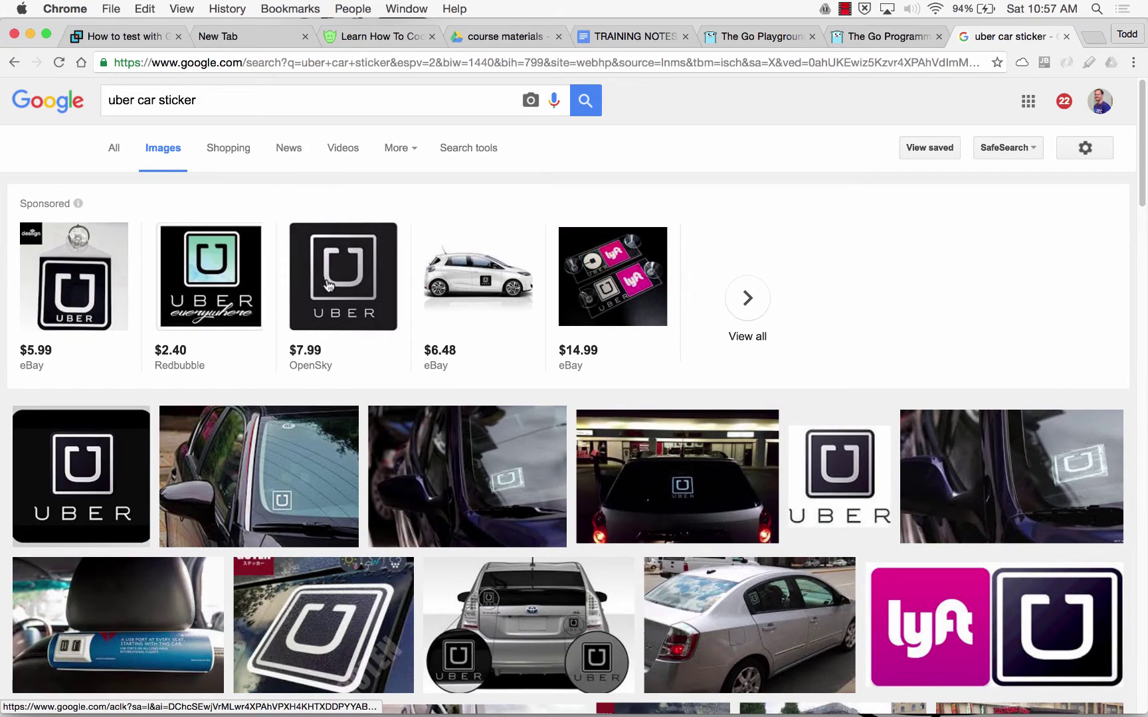
scroll(640, 385, "down", 5)
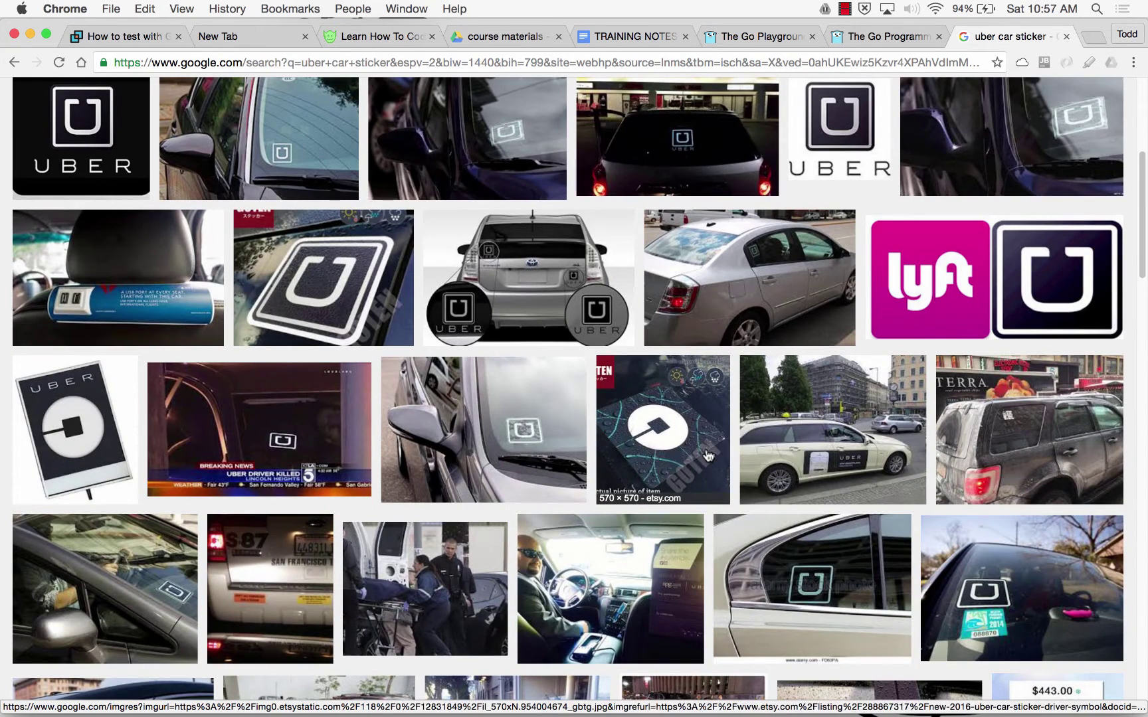
scroll(708, 456, "down", 8)
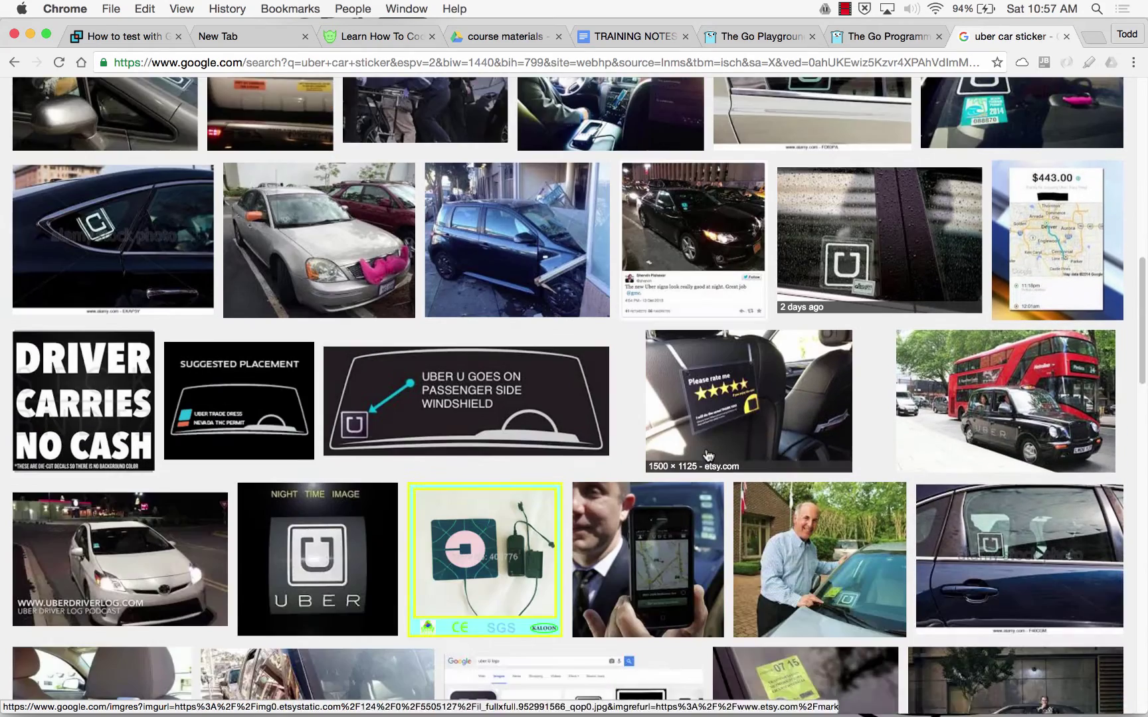
scroll(708, 456, "down", 3)
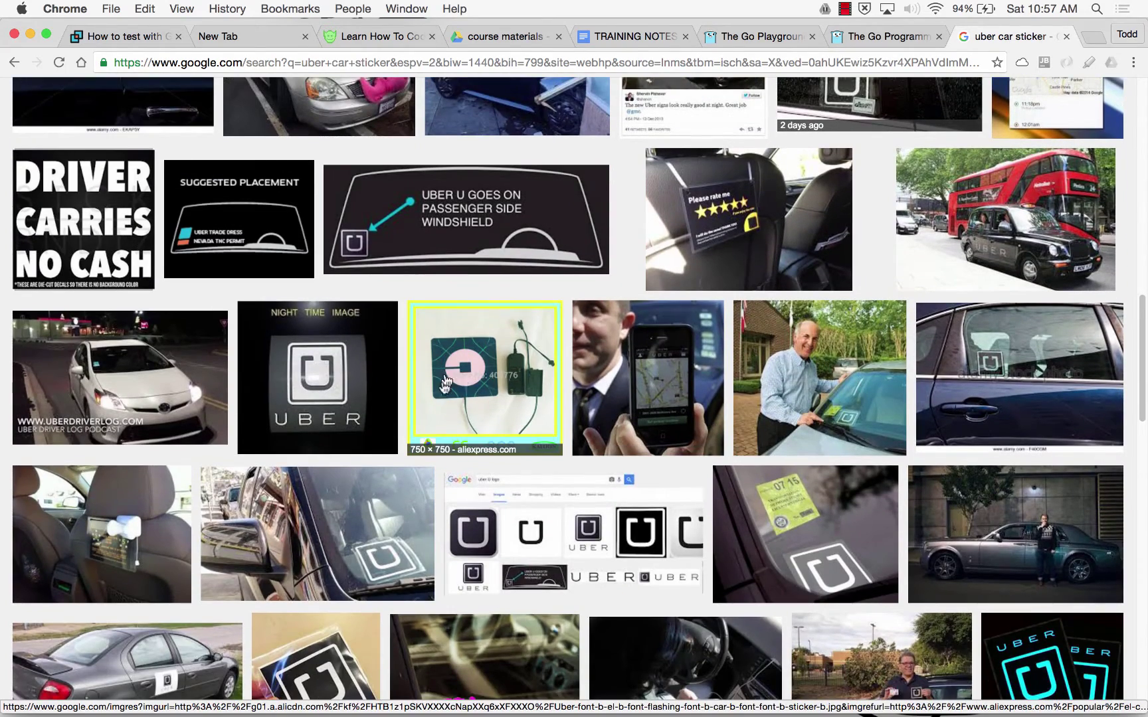
scroll(443, 469, "down", 4)
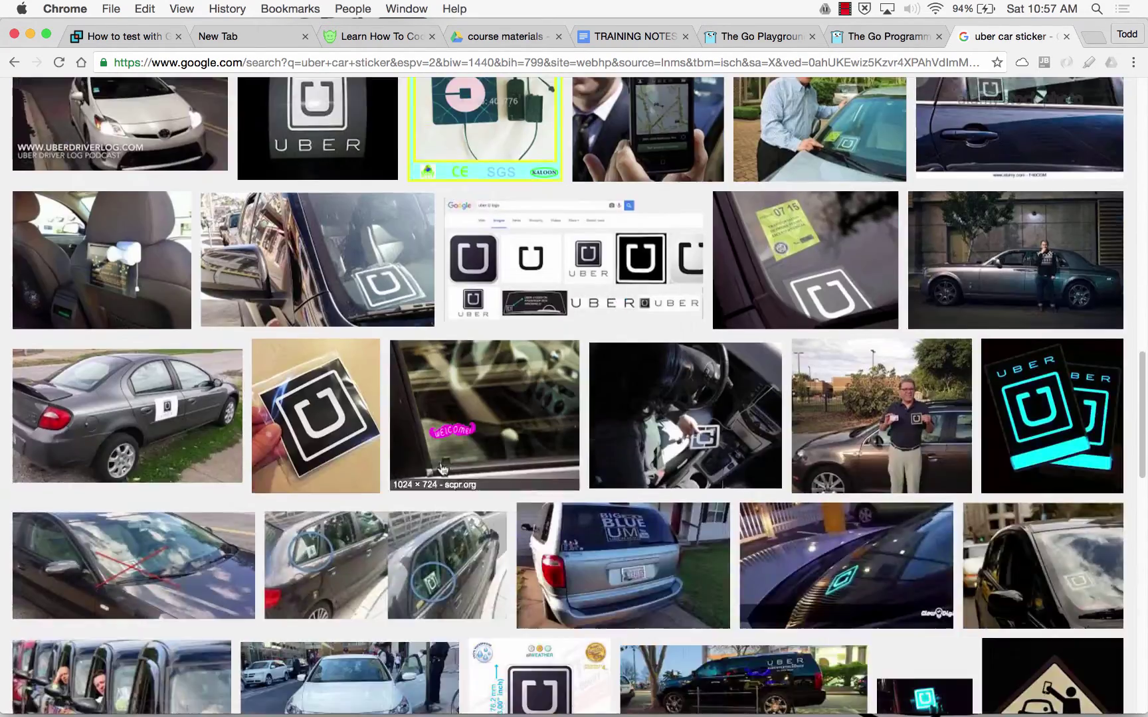
scroll(443, 469, "down", 5)
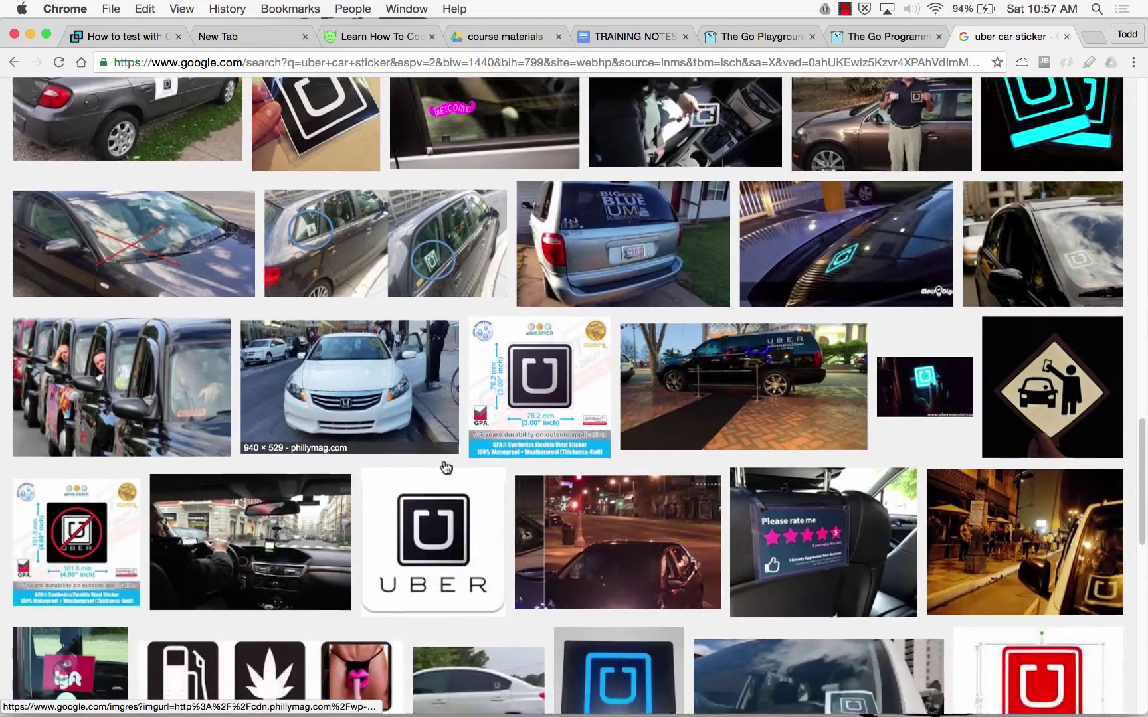
scroll(445, 467, "down", 15)
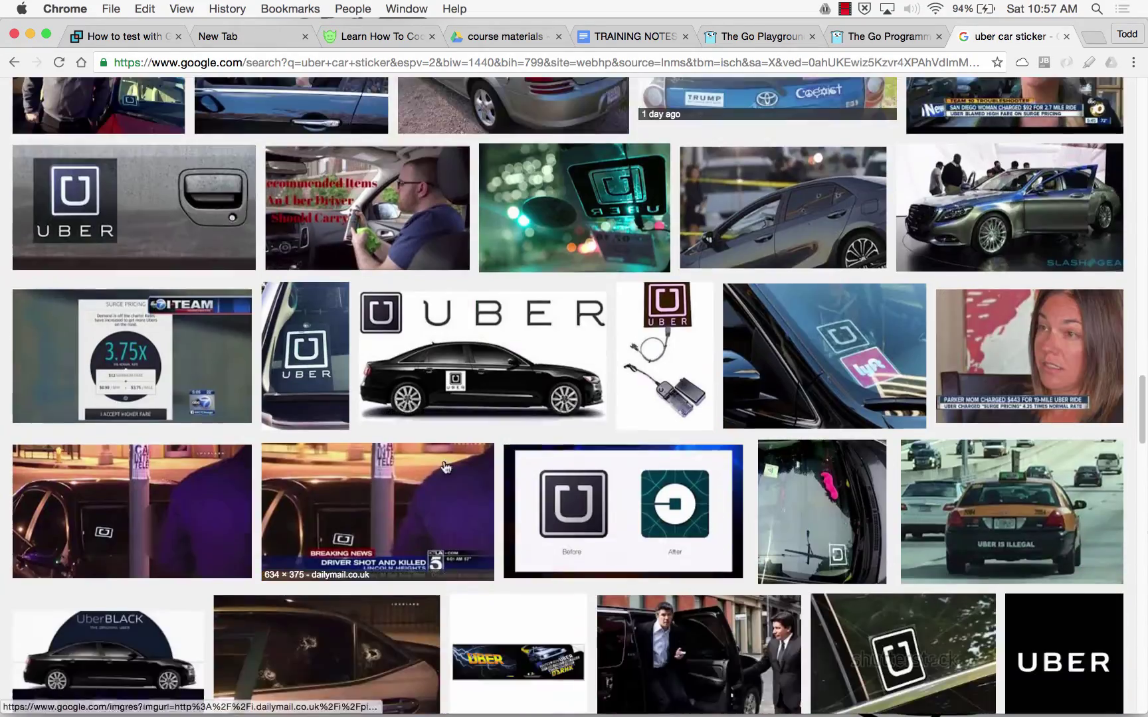
scroll(445, 467, "down", 3)
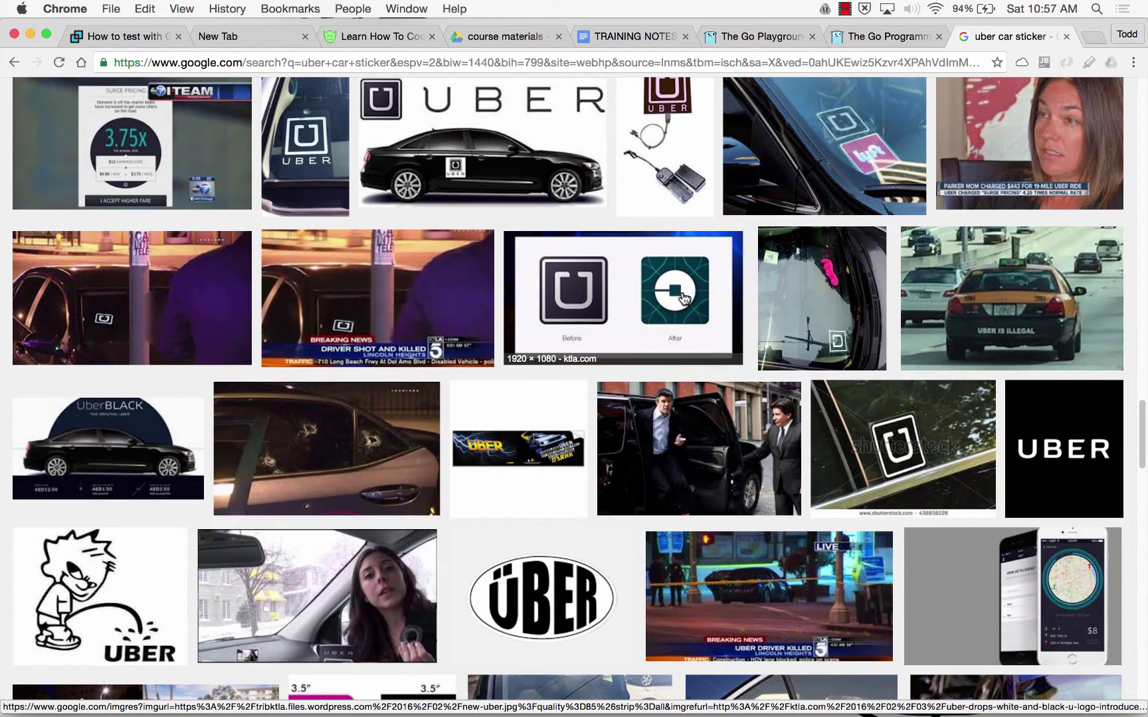
- Close the sticker search and move between tabs, ending on the TRAINING NOTES document
left_click(1066, 38)
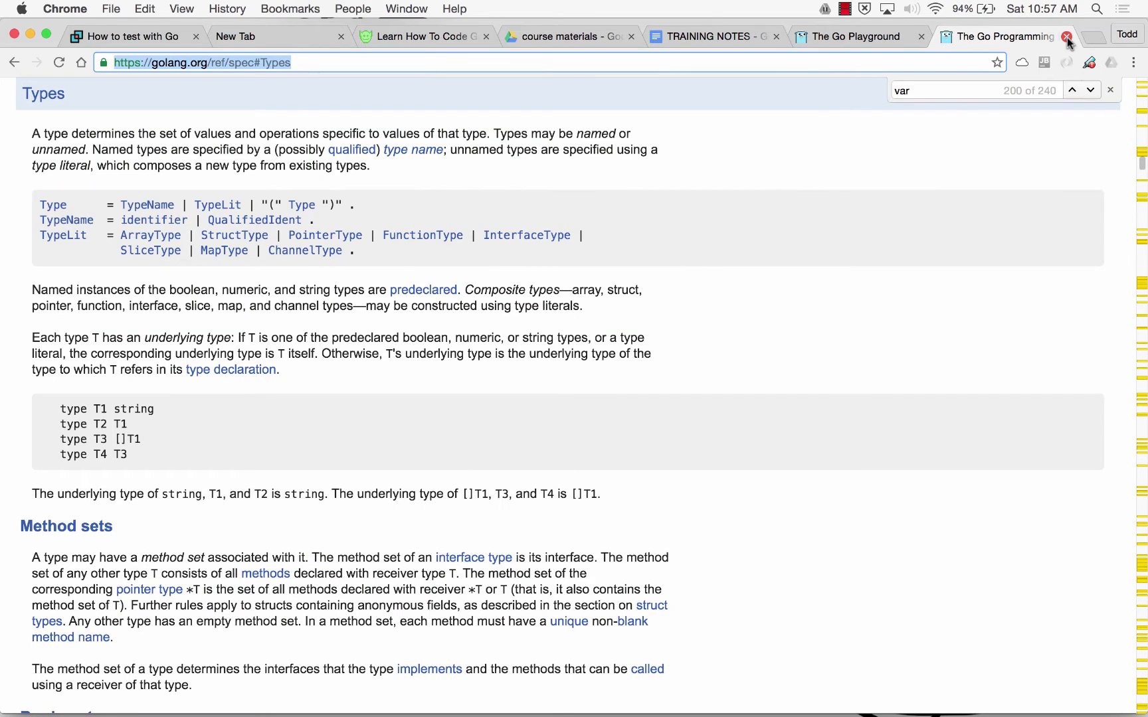
left_click(704, 36)
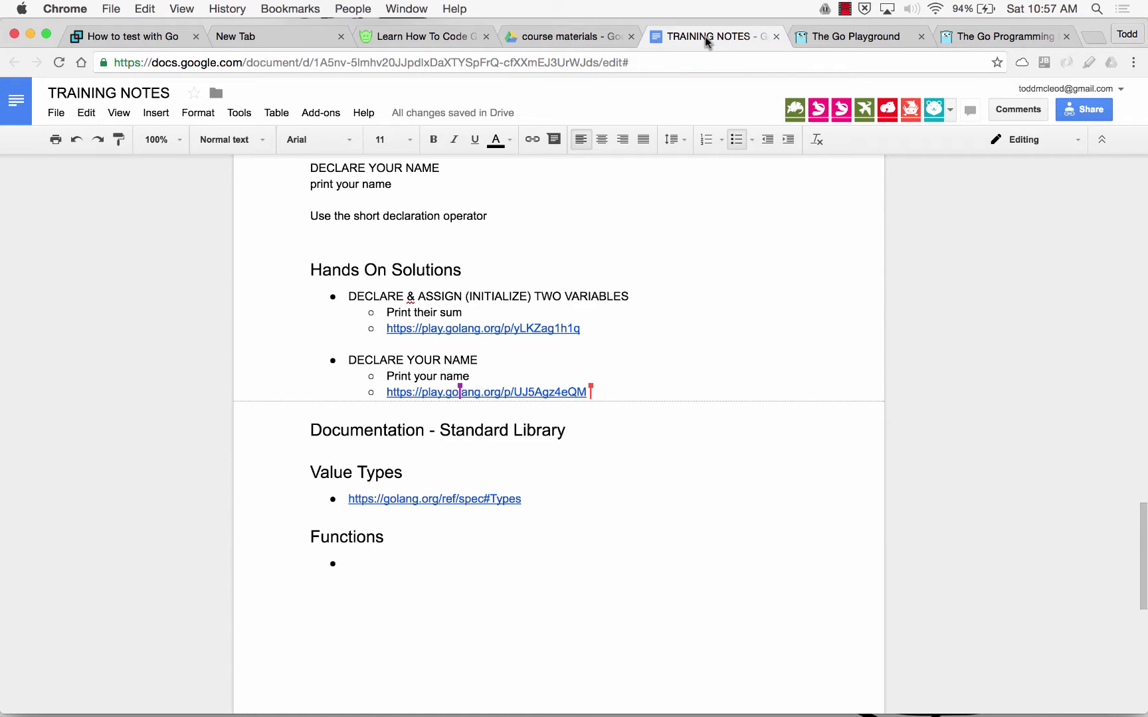
left_click(859, 36)
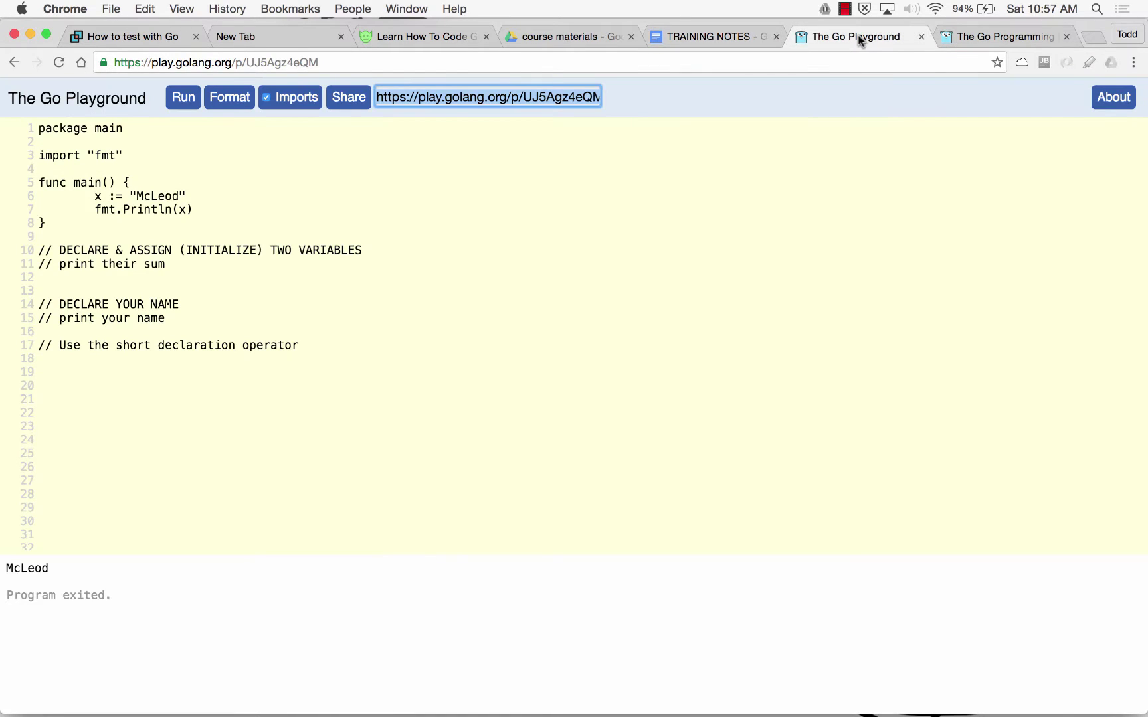
left_click(976, 36)
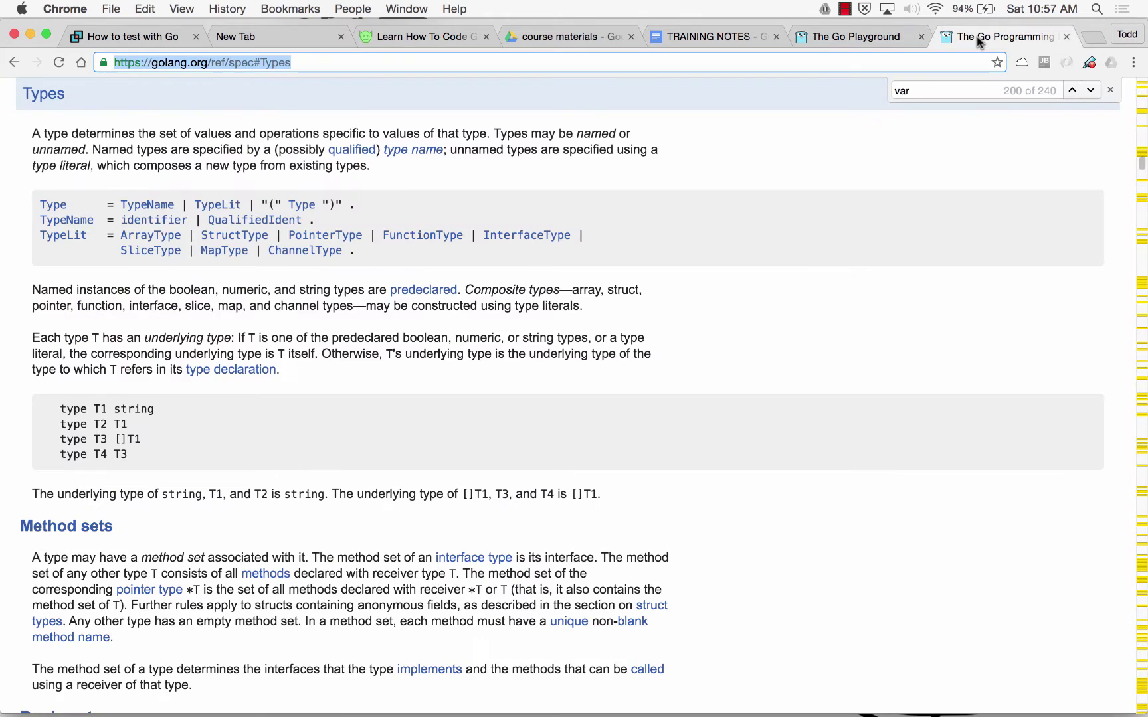
left_click(748, 38)
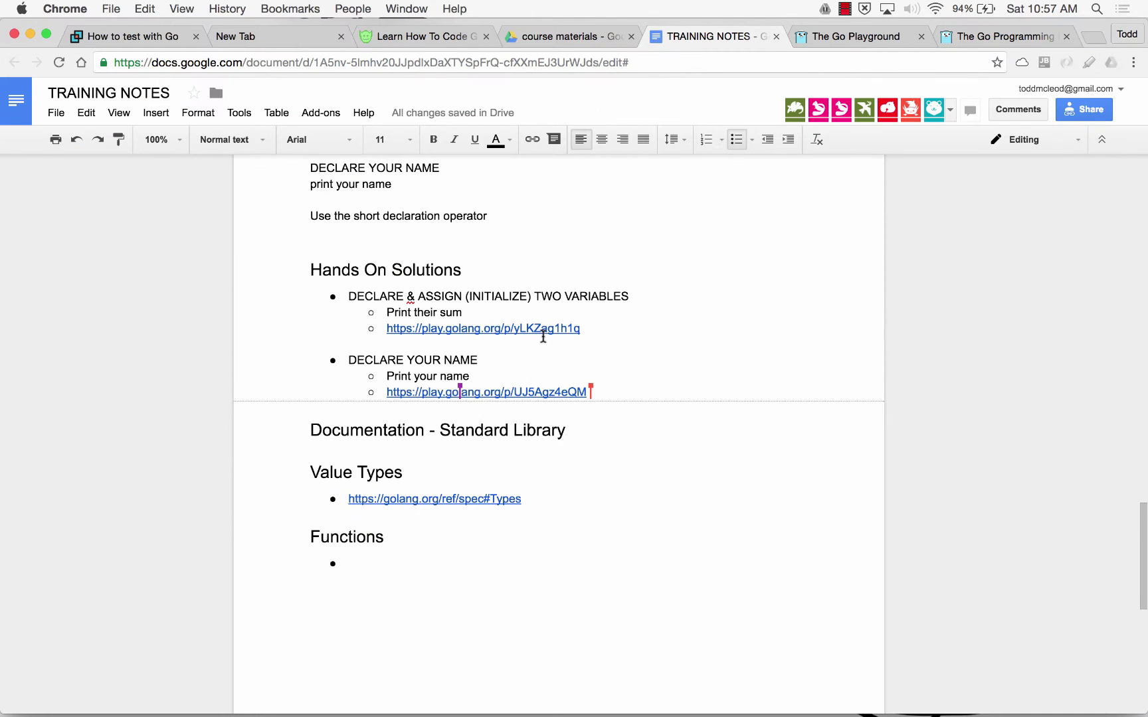
- Open the first play.golang.org link in a new tab and close the old Playground and spec tabs
left_click(542, 330)
left_click(547, 352)
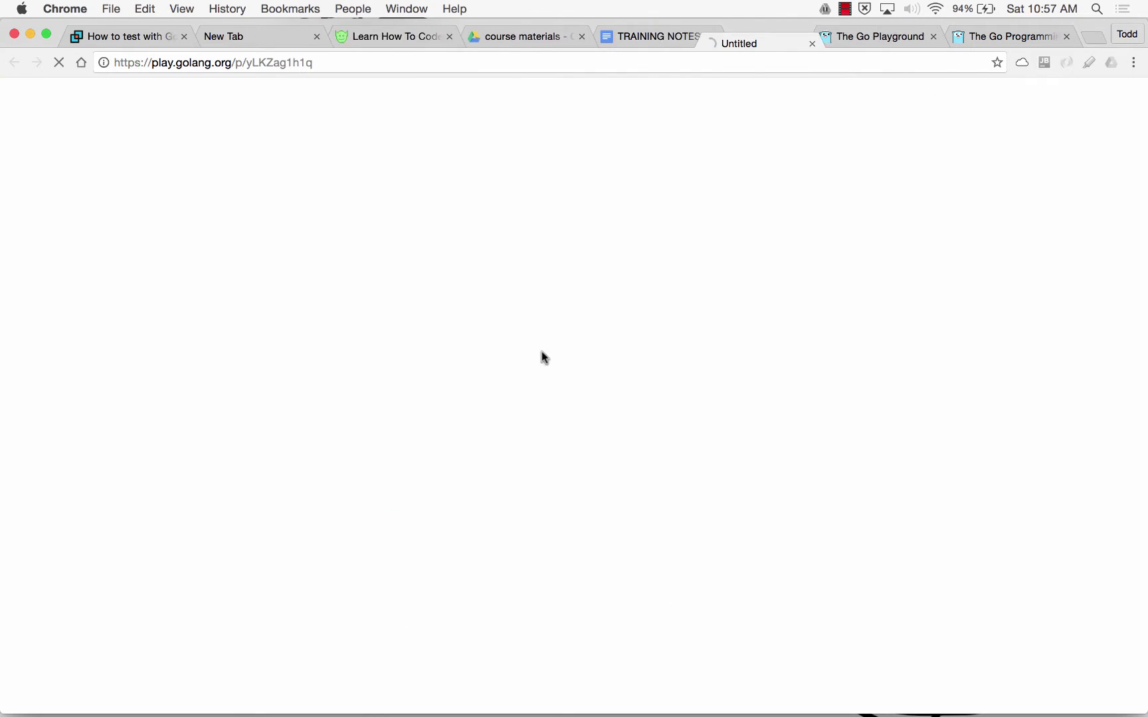
left_click(938, 37)
left_click(938, 36)
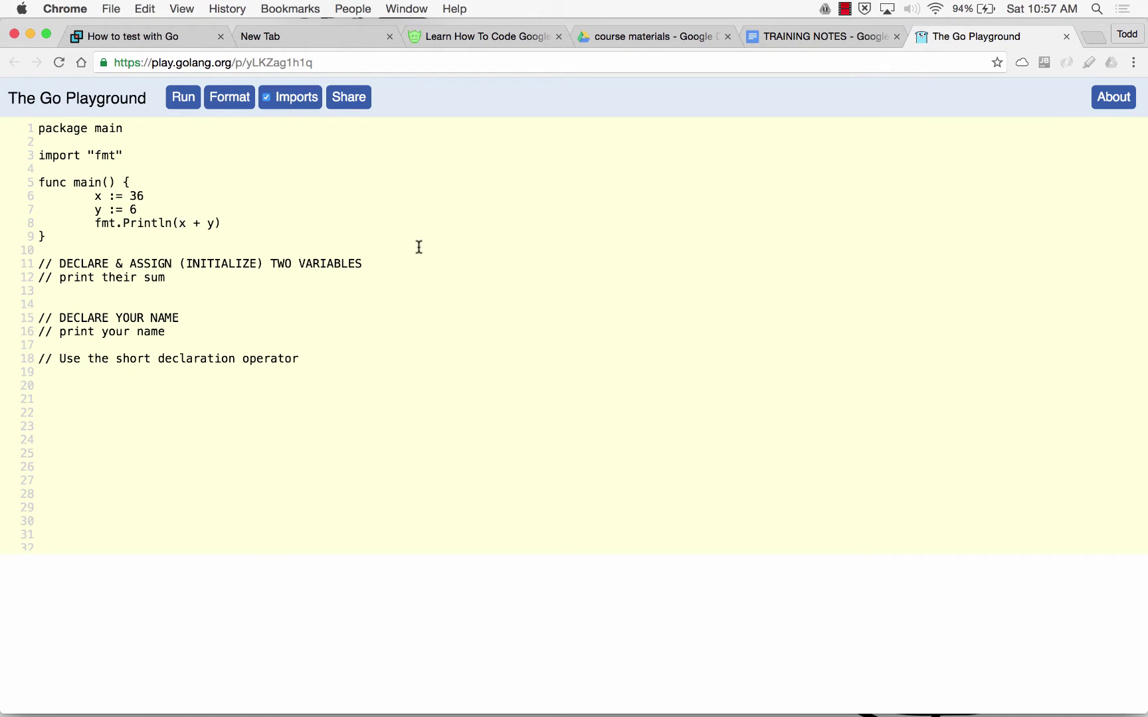
- Insert the label "The answer is" into line 8's Println and run it
type("\"")
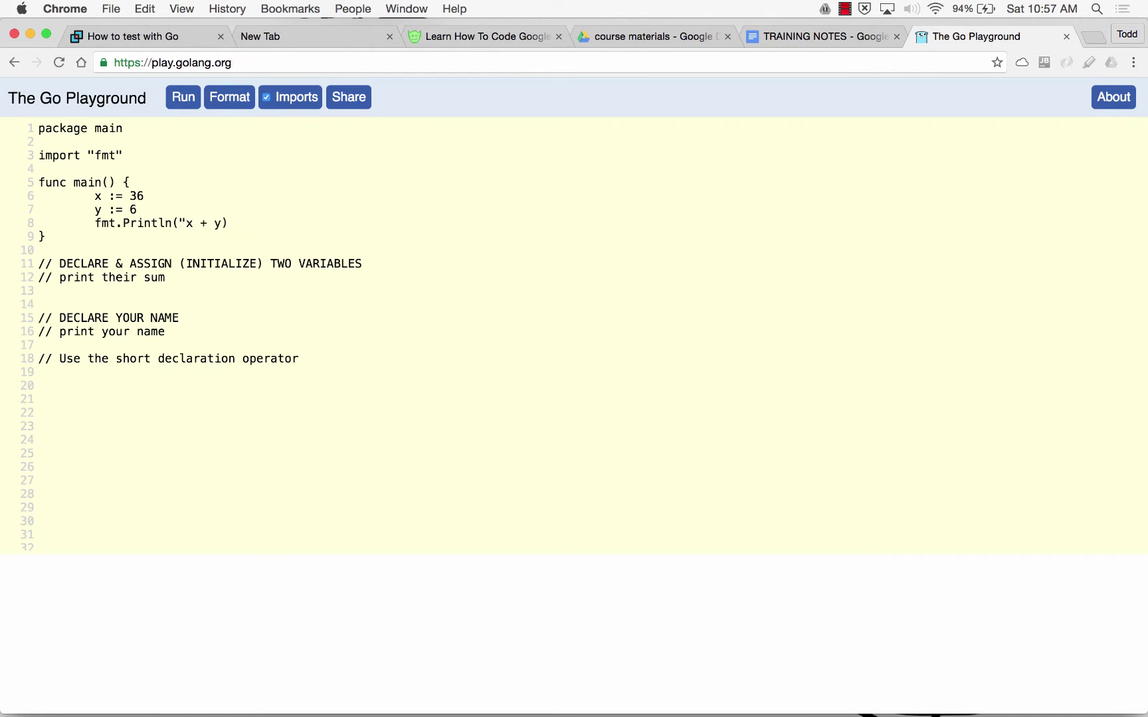
key("BackSpace")
type("\"The N")
key("BackSpace")
type("ansew")
key("BackSpace")
key("BackSpace")
type("wer is,\"")
left_click(180, 98)
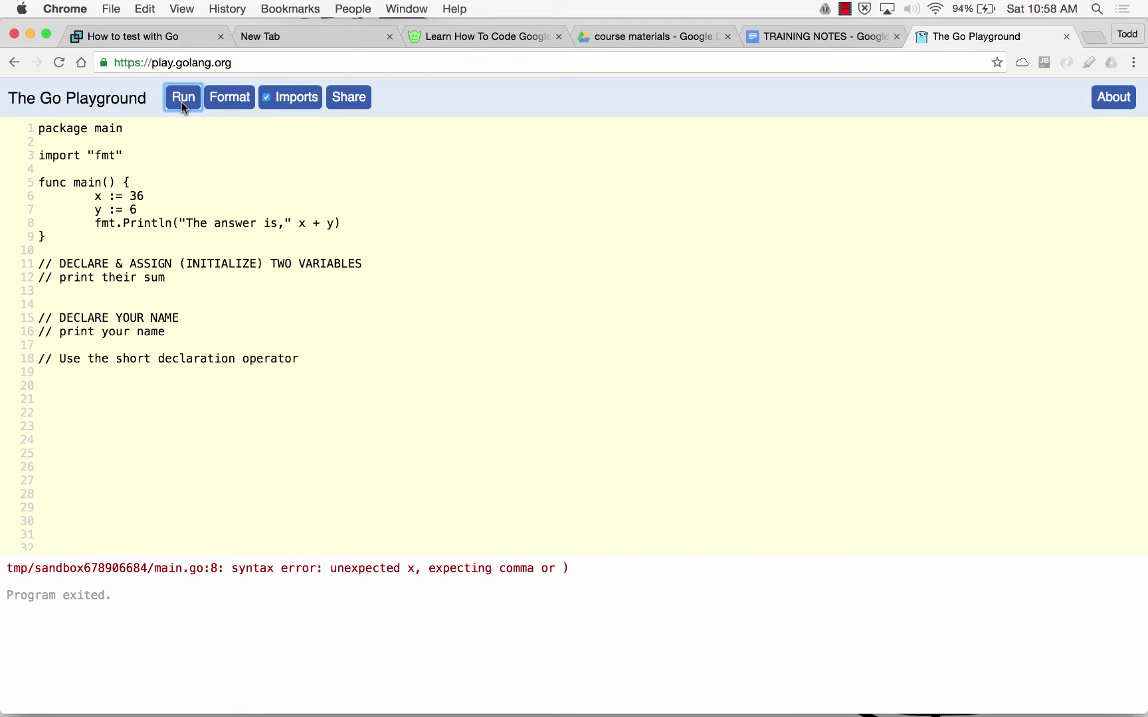
- Move the comma outside the label string to fix the syntax error, then rerun
left_click_drag(252, 568, 471, 574)
left_click(483, 570)
left_click(287, 226)
key("BackSpace")
key("Right")
type(",")
left_click(177, 102)
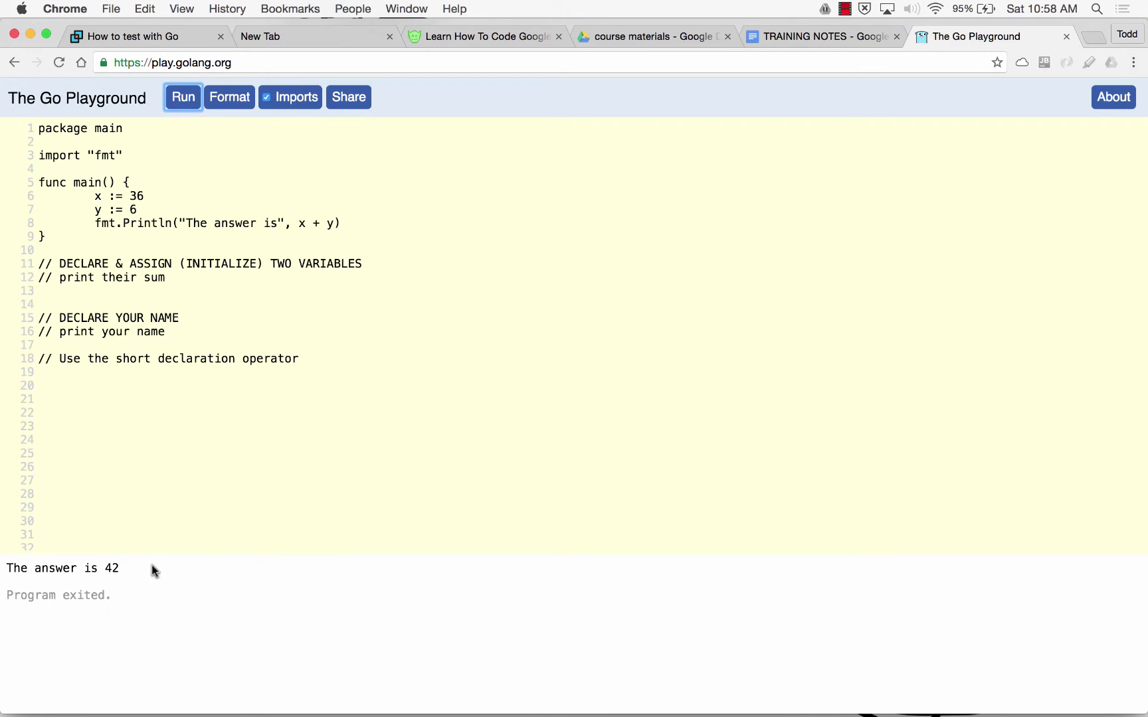
- Rewrite line 8 as fmt.Println(x, "+", y, "=", x + y) and run it to get 36 + 6 = 42
left_click_drag(120, 568, 67, 568)
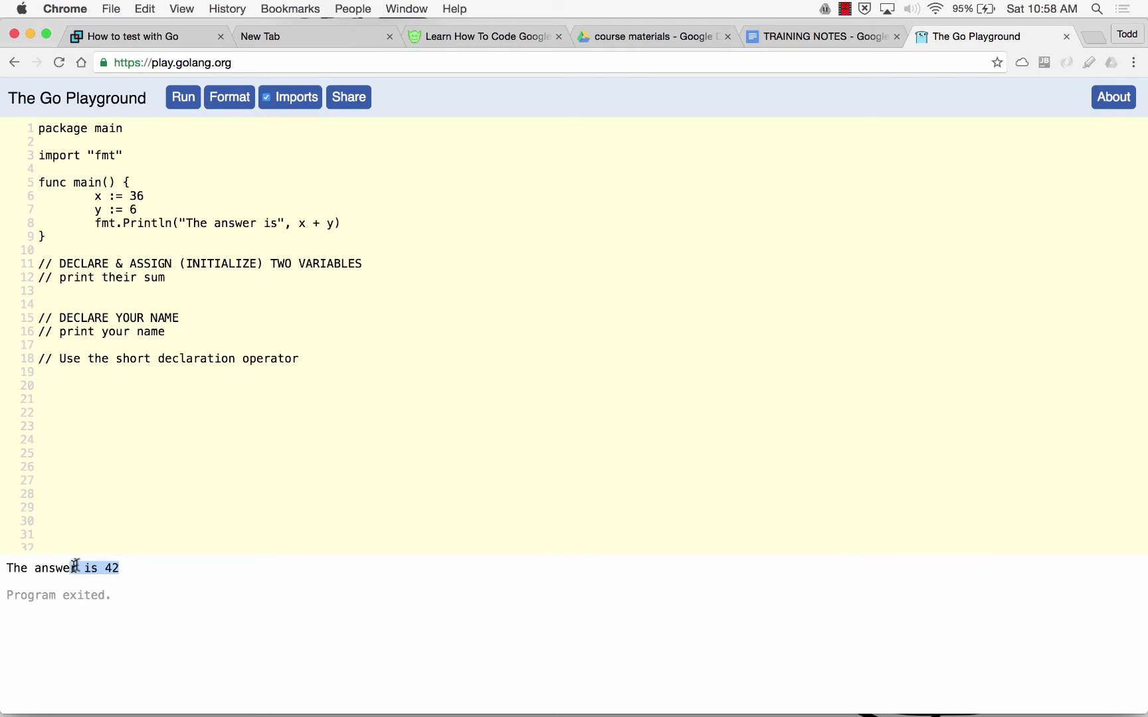
left_click_drag(186, 225, 287, 224)
left_click(287, 224)
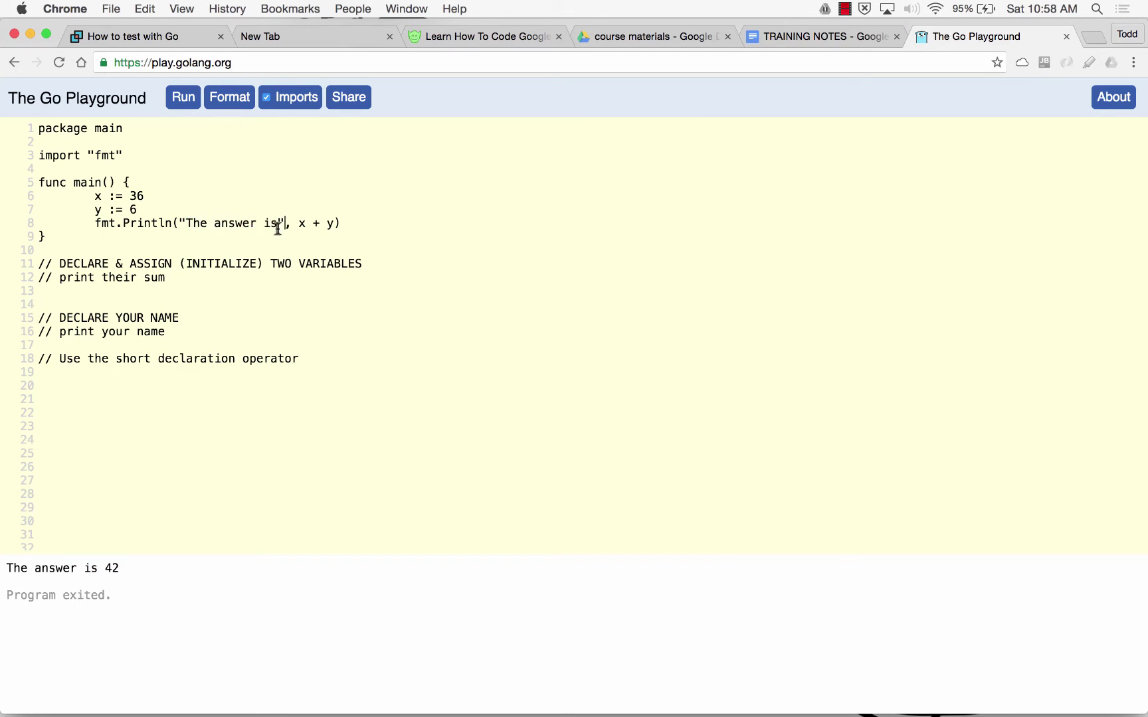
left_click(179, 223)
type("x ")
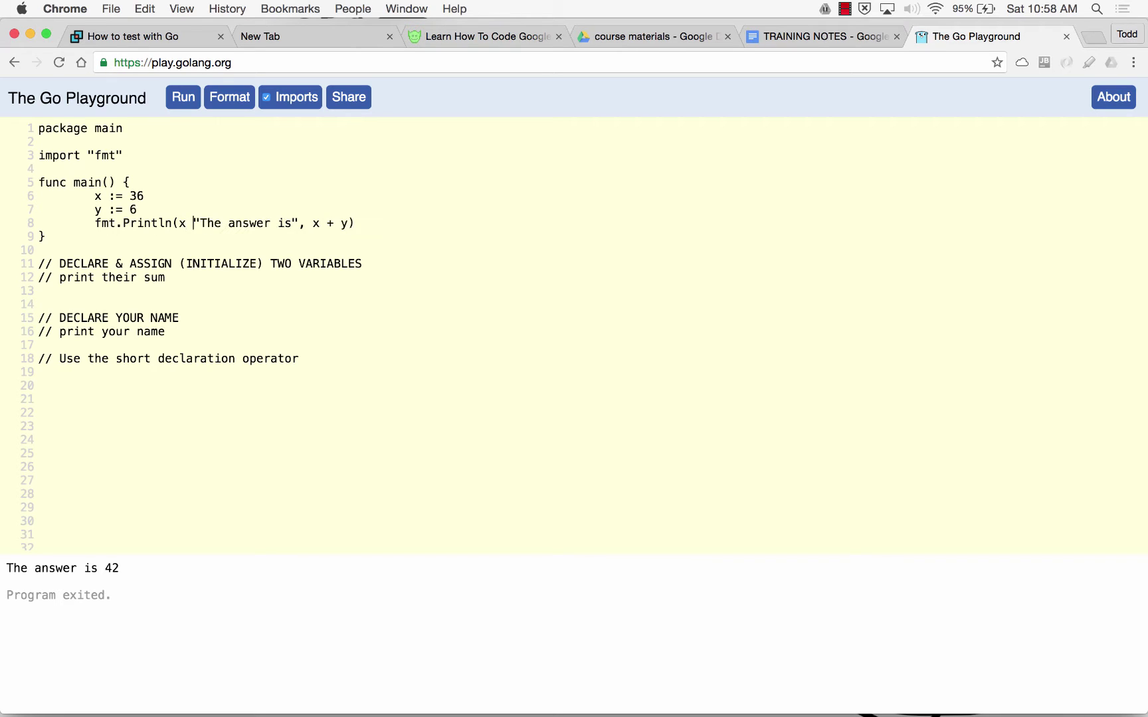
type(",")
left_click_drag(207, 223, 299, 223)
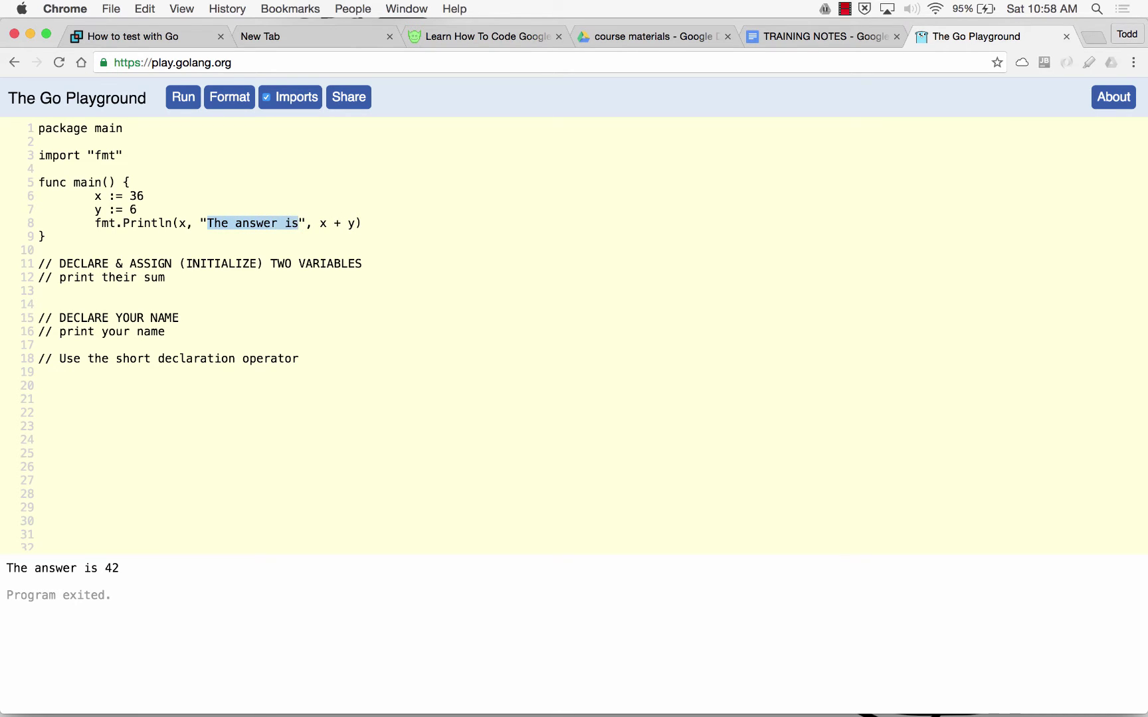
type("+")
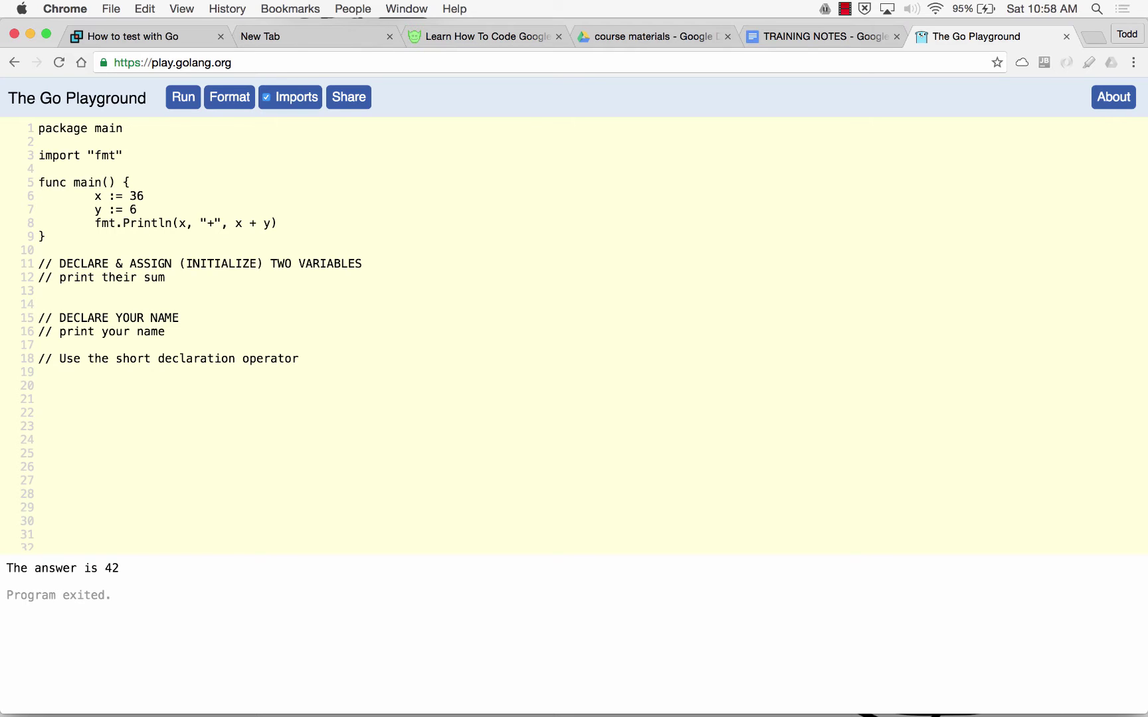
type("y, \"=\",")
left_click(191, 103)
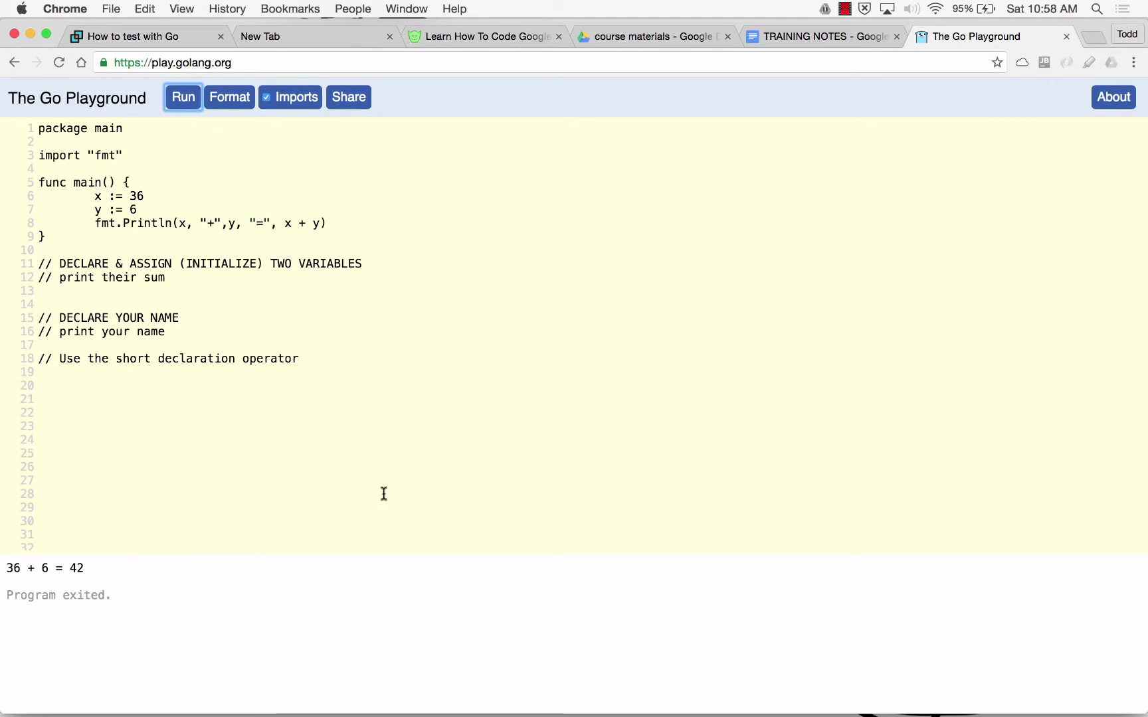
- Correct the spacing on line 8, apply Format, and rerun to confirm 36 + 6 = 42
left_click(263, 222)
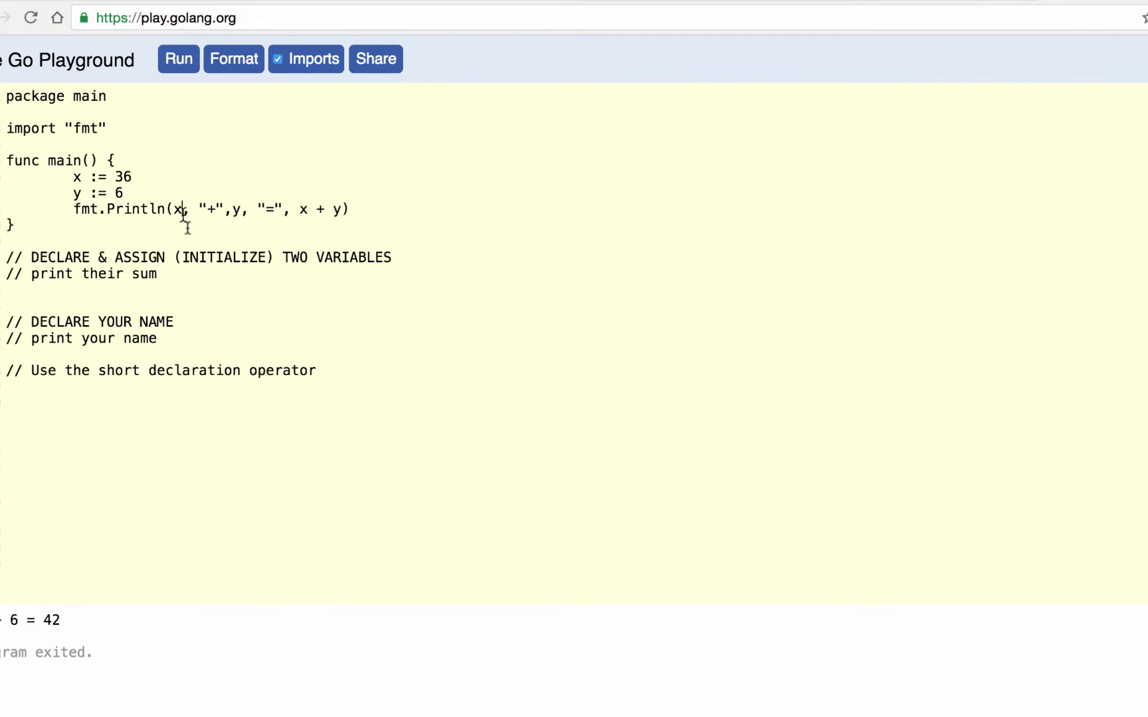
left_click_drag(183, 210, 192, 210)
left_click(224, 210)
left_click(232, 210)
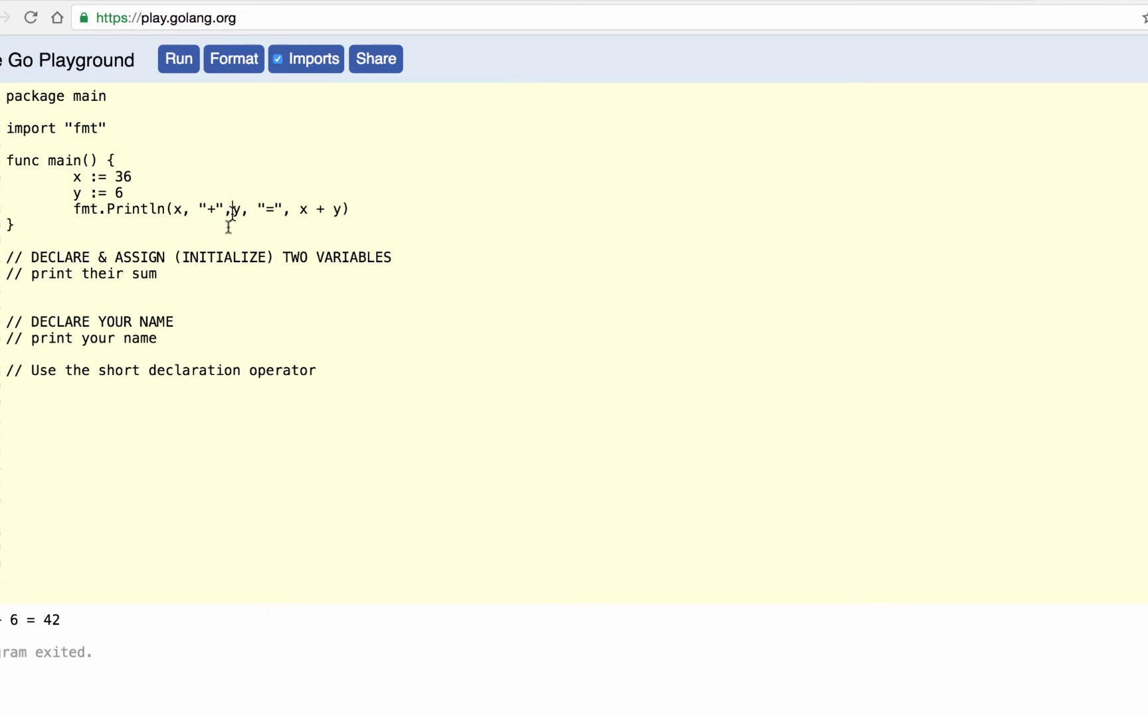
left_click(239, 61)
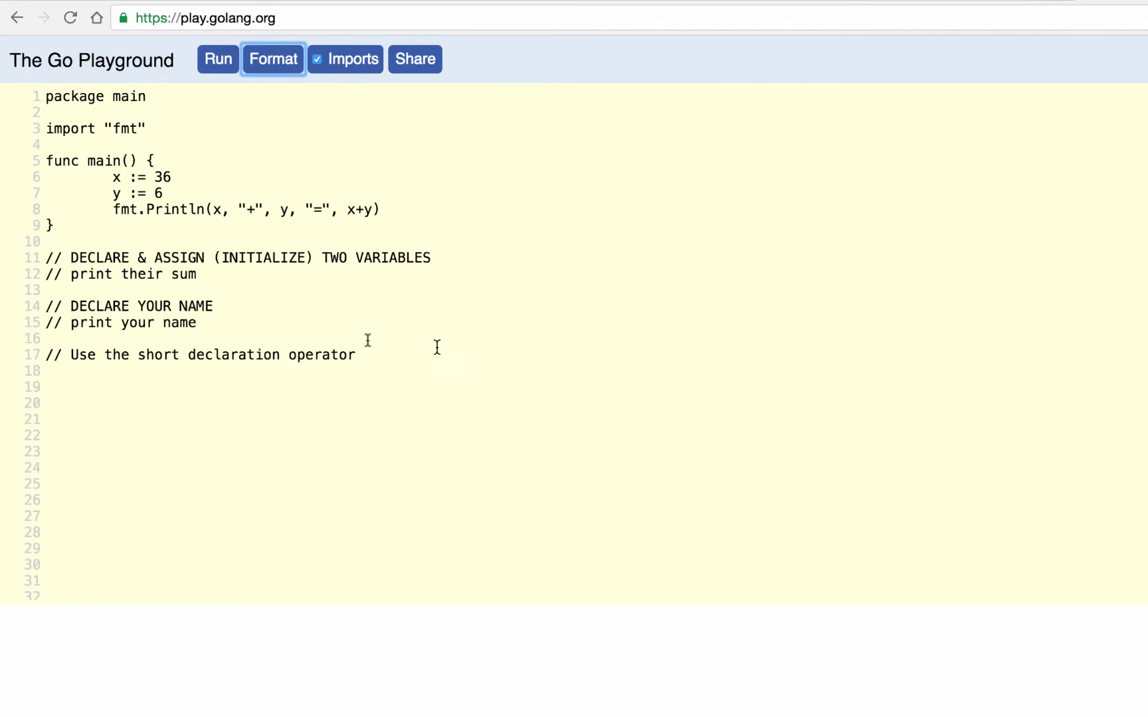
left_click(218, 58)
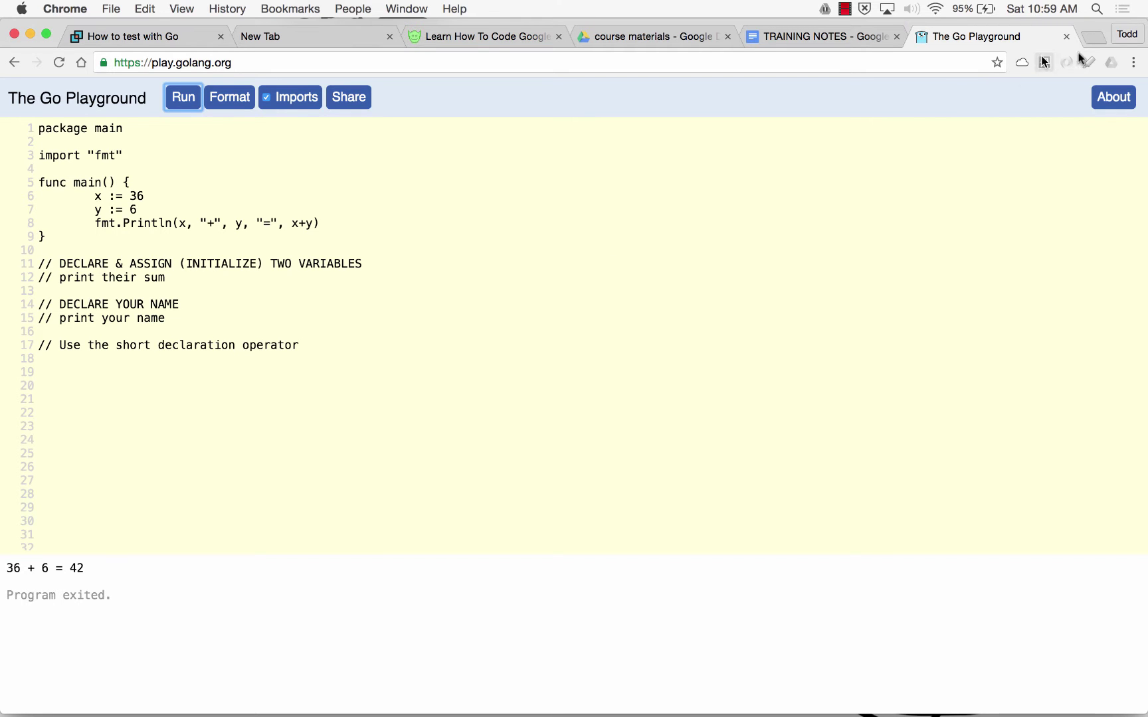
- Load golang.org in a new tab and go to its Documents page
left_click(1097, 37)
type("golang")
key("Return")
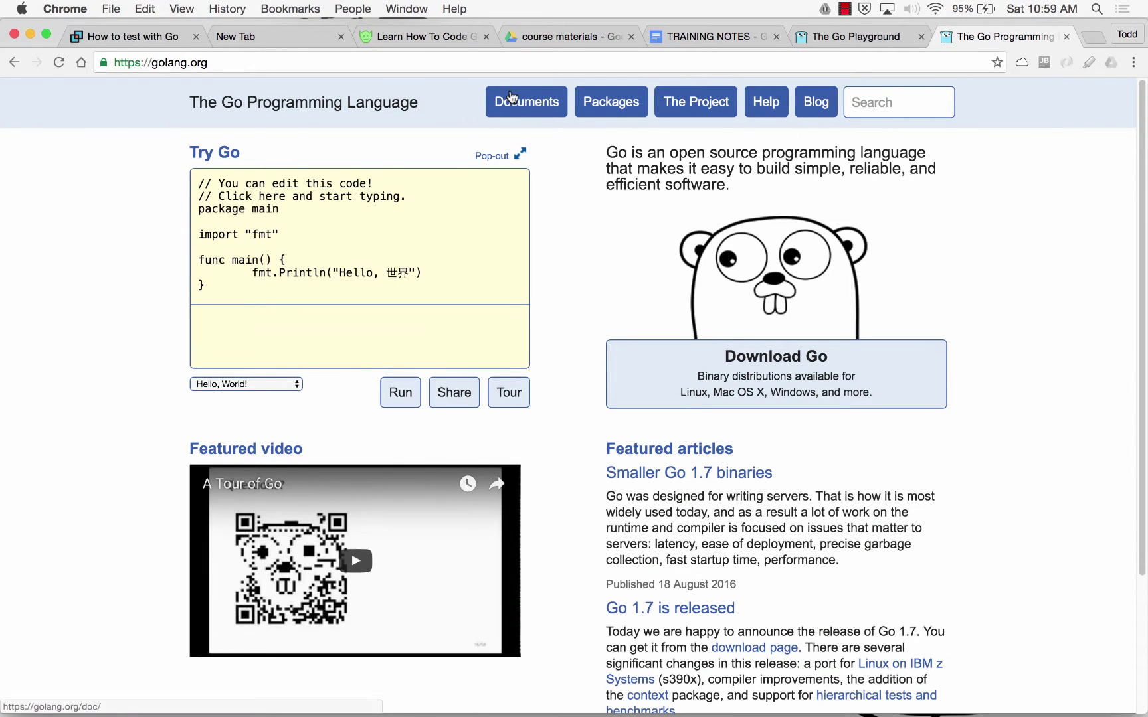
left_click(513, 98)
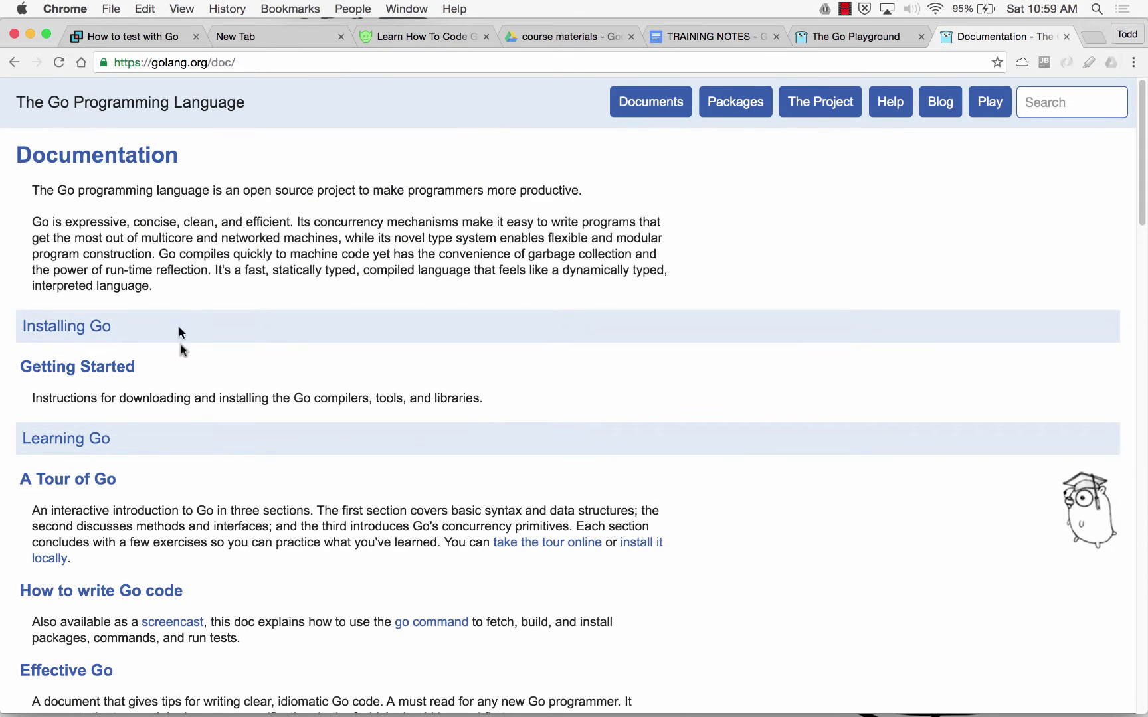
- Scroll down to the standard library reference and open Package Documentation
scroll(238, 448, "down", 3)
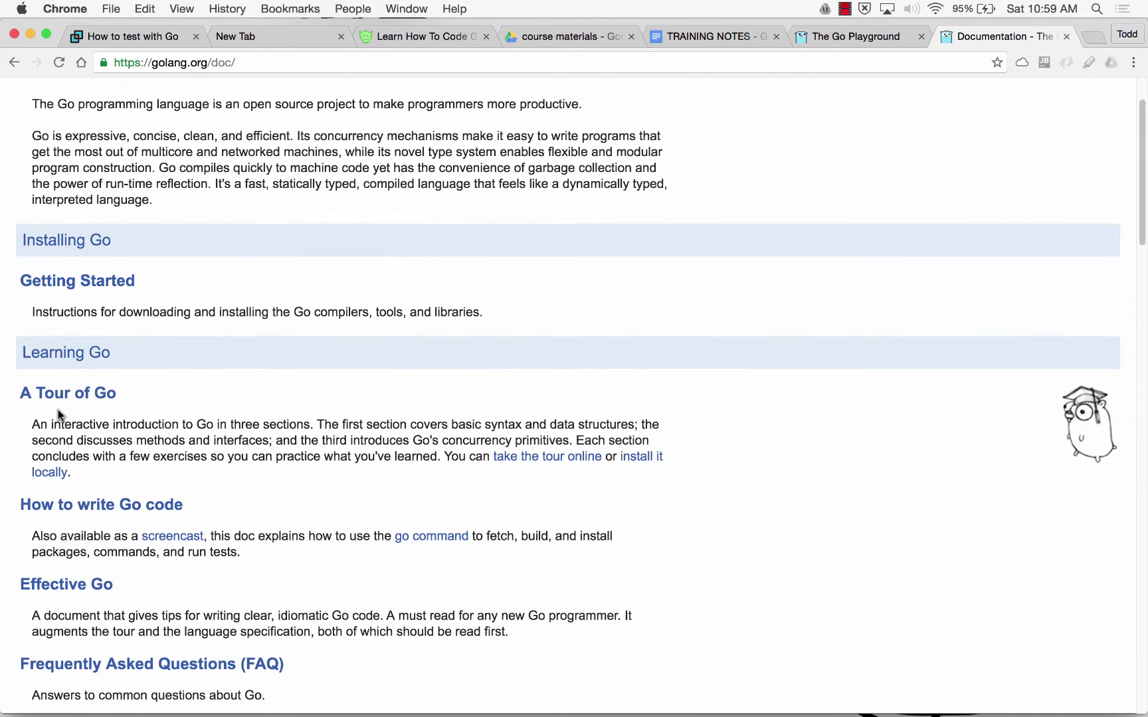
scroll(257, 566, "down", 10)
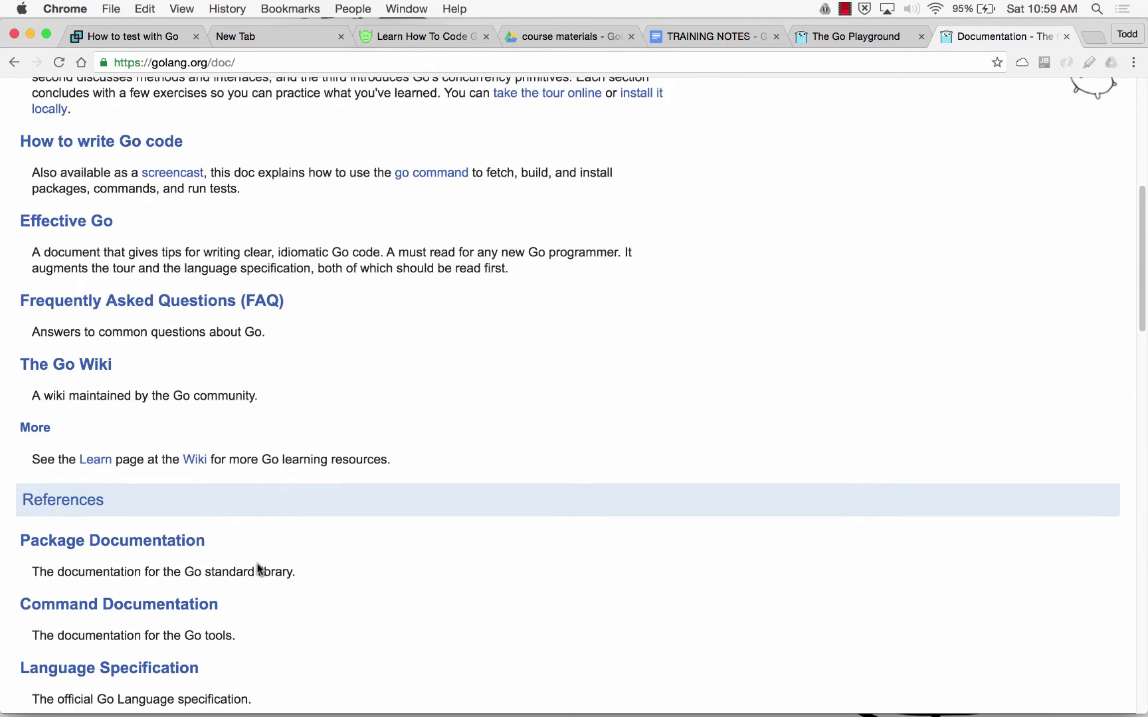
scroll(257, 566, "down", 8)
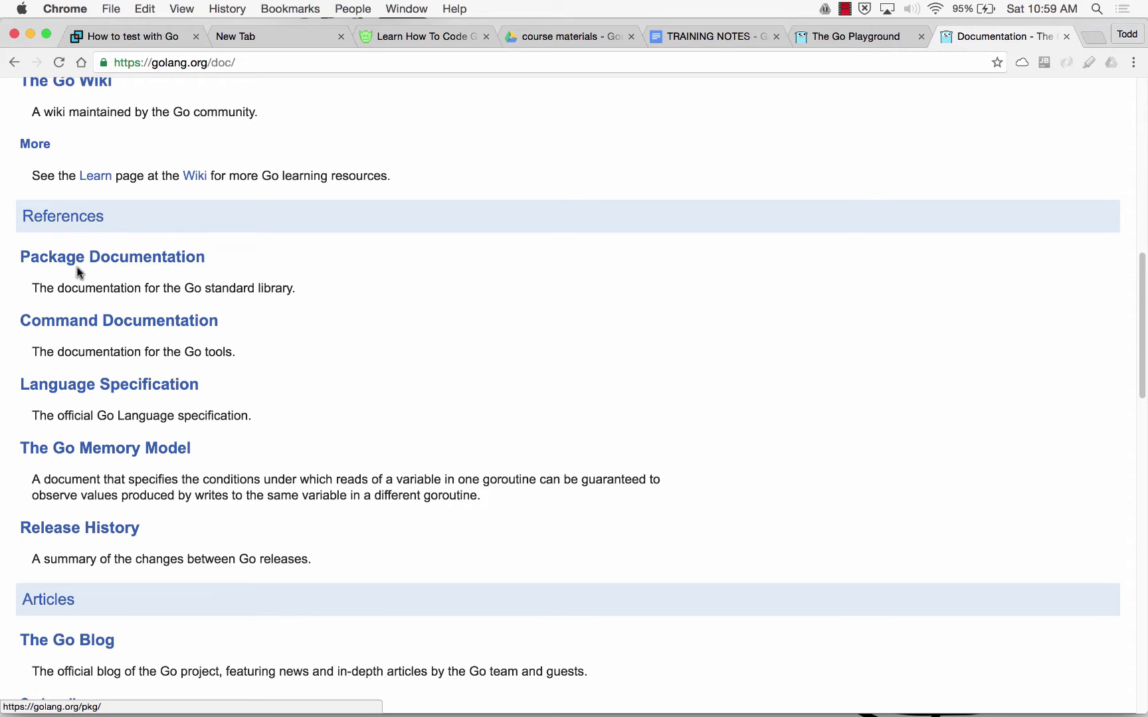
left_click_drag(57, 287, 297, 287)
left_click(298, 287)
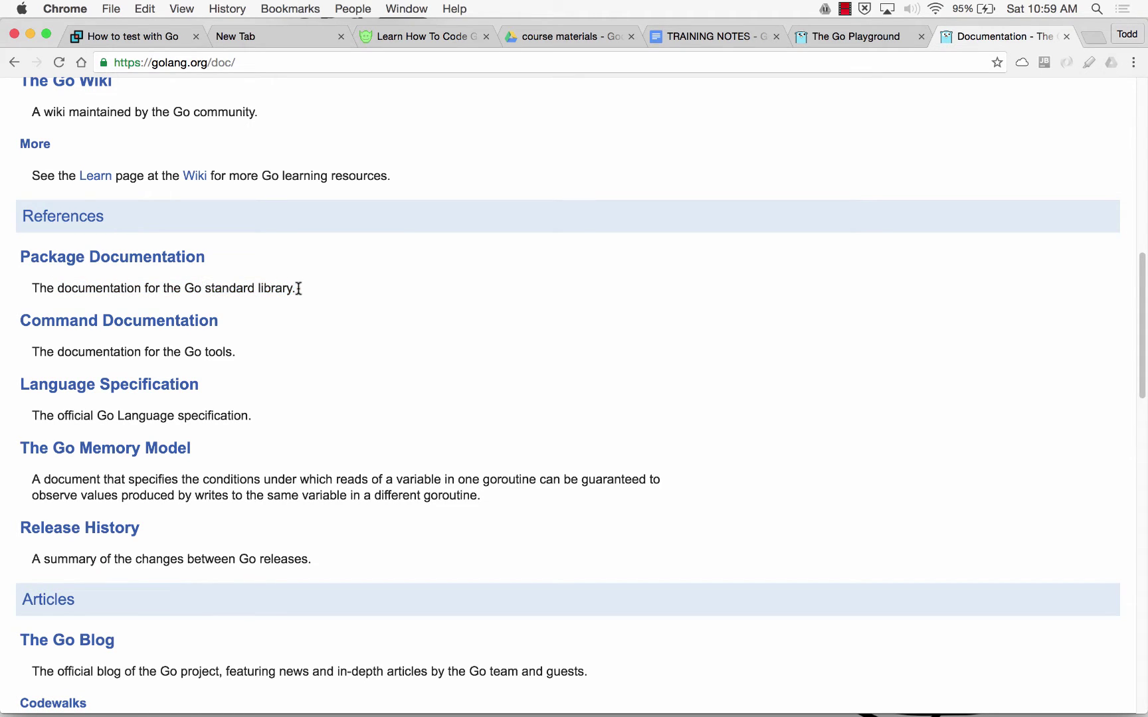
left_click(93, 258)
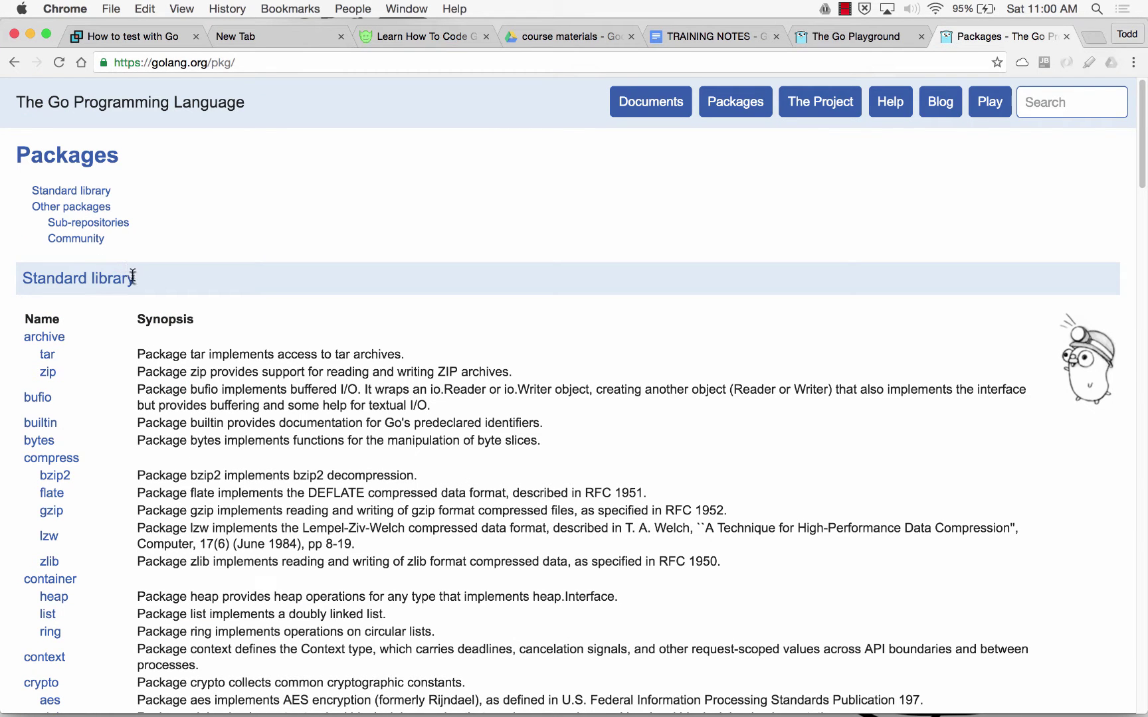
- In the sum program, highlight package, main, func main and the variable declarations in turn
left_click(835, 39)
left_click(53, 133)
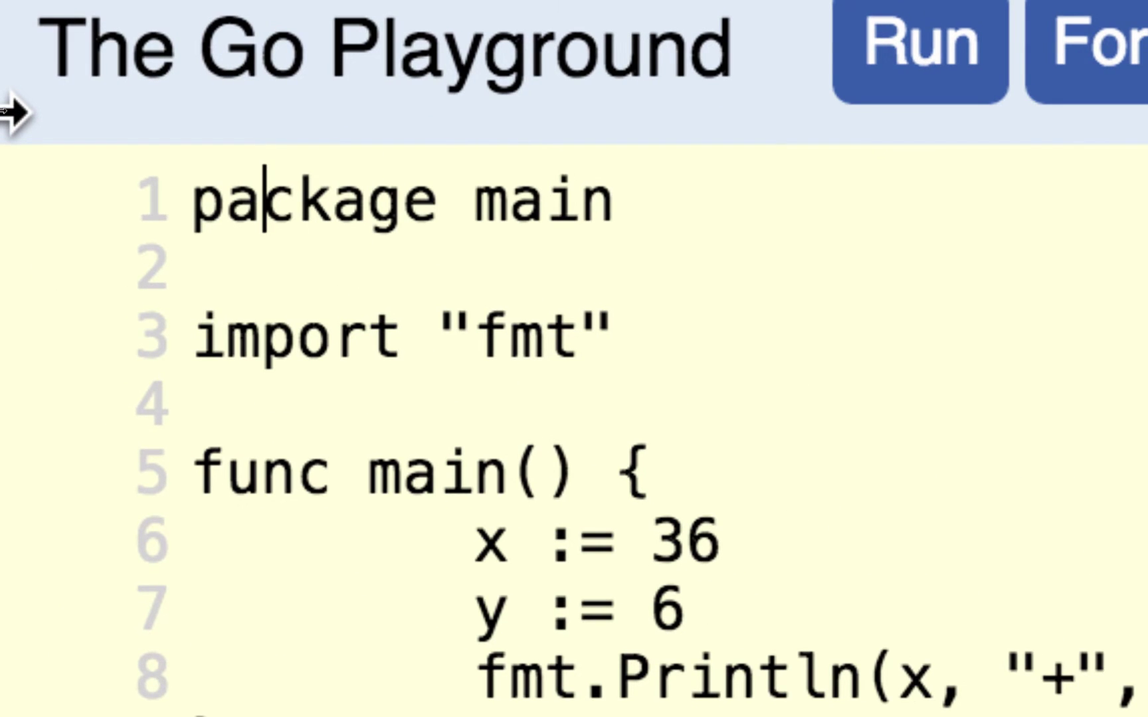
double_click(259, 183)
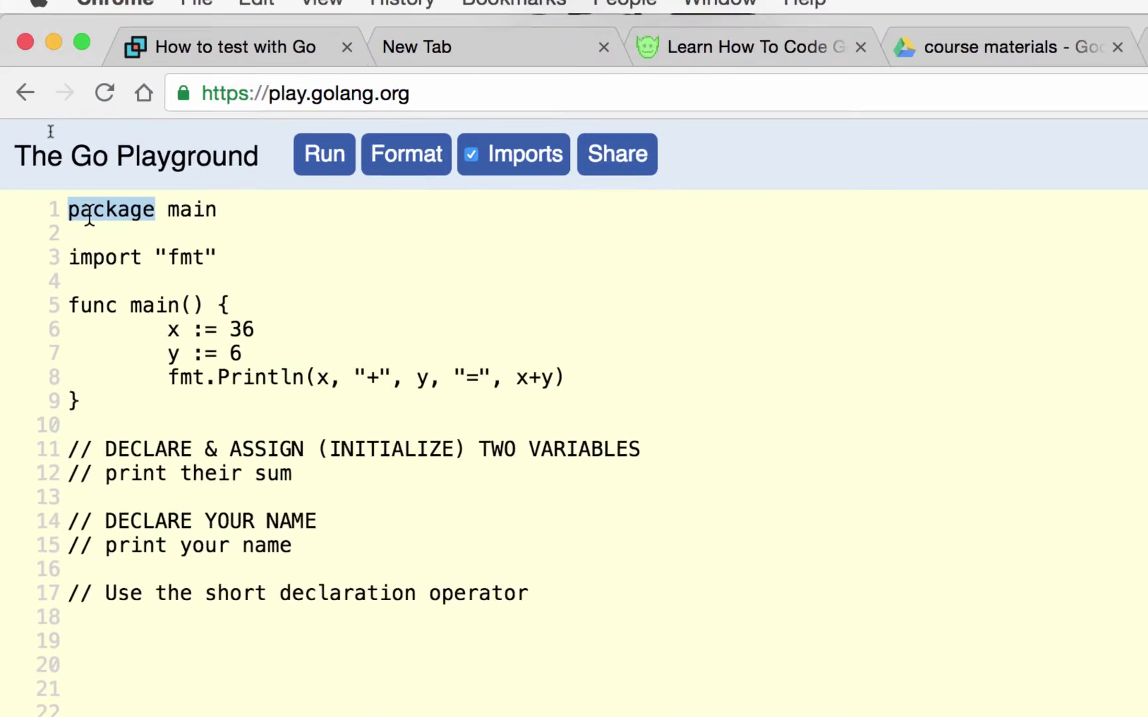
double_click(174, 203)
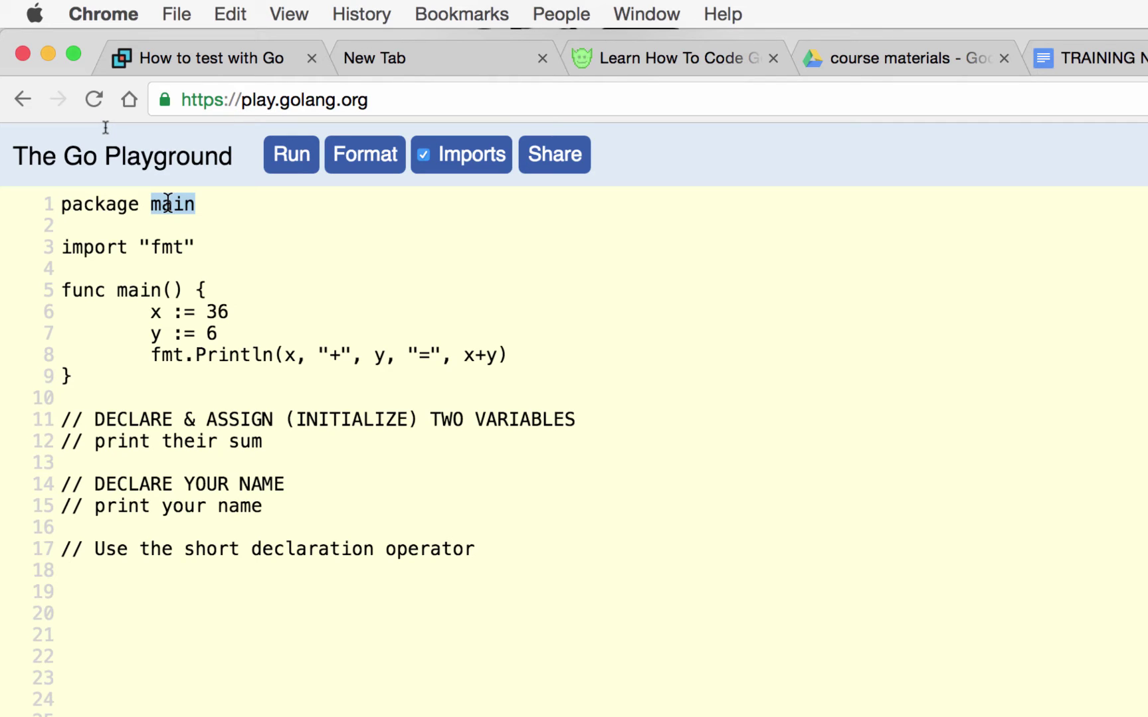
double_click(130, 290)
left_click_drag(158, 311, 166, 364)
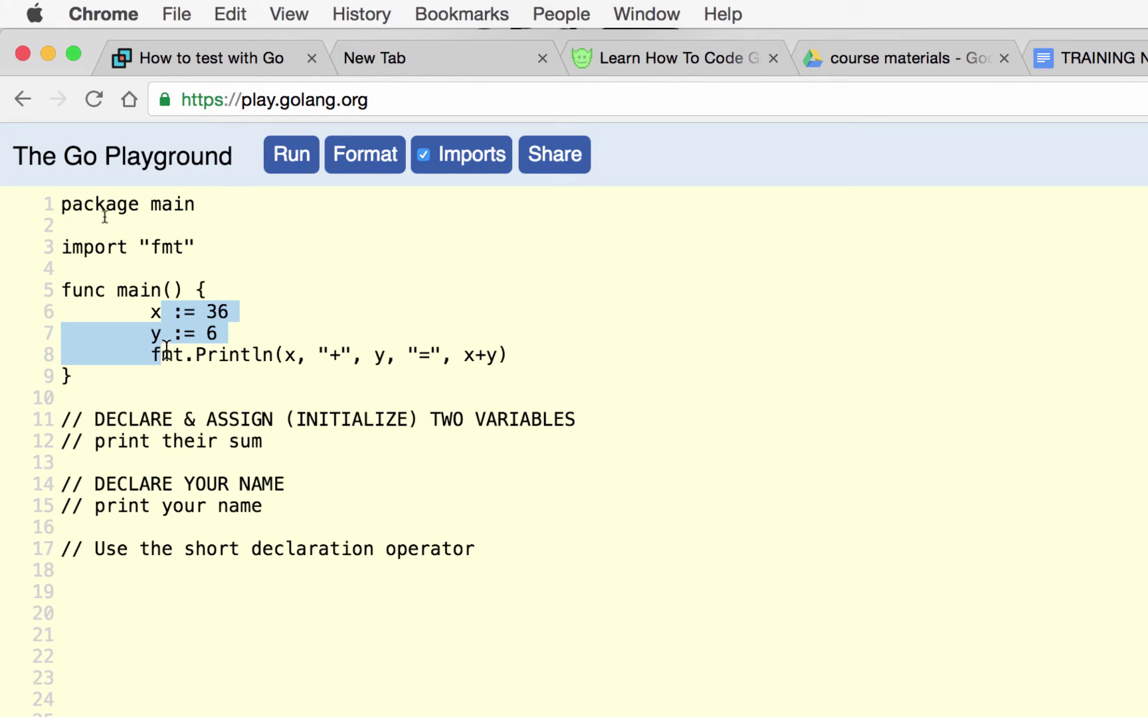
left_click(172, 325)
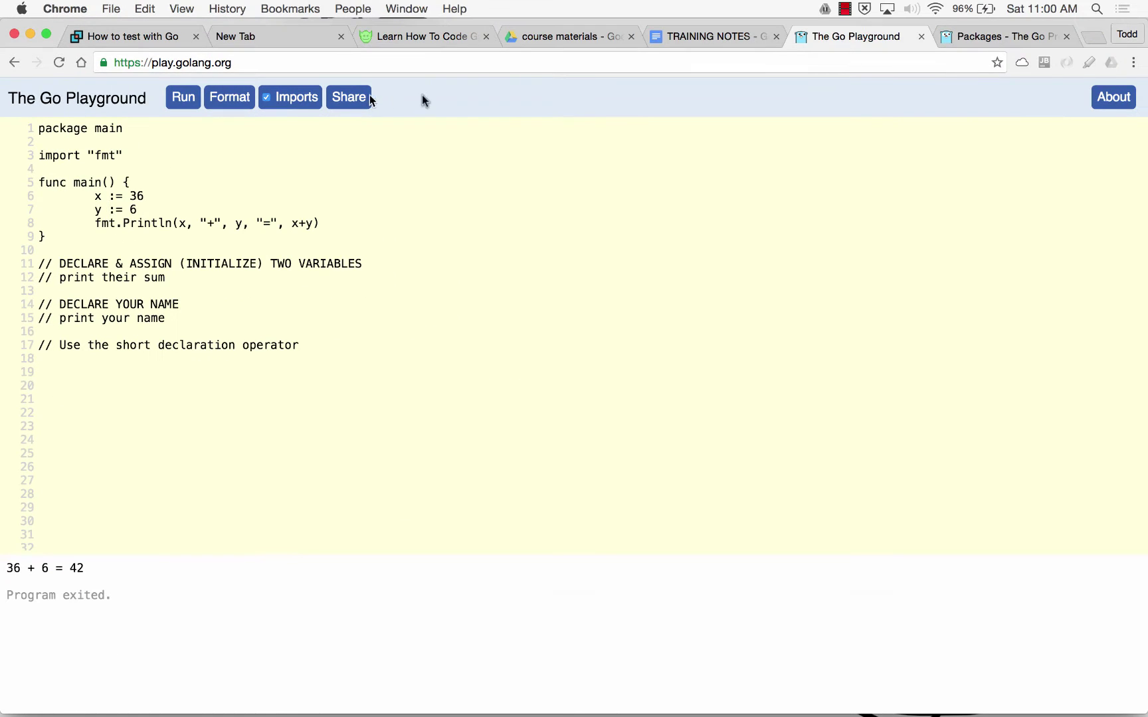
- Type the heading 'Control Flow, Package Main, & Func Main' in TRAINING NOTES, then cut it to move it
left_click(715, 37)
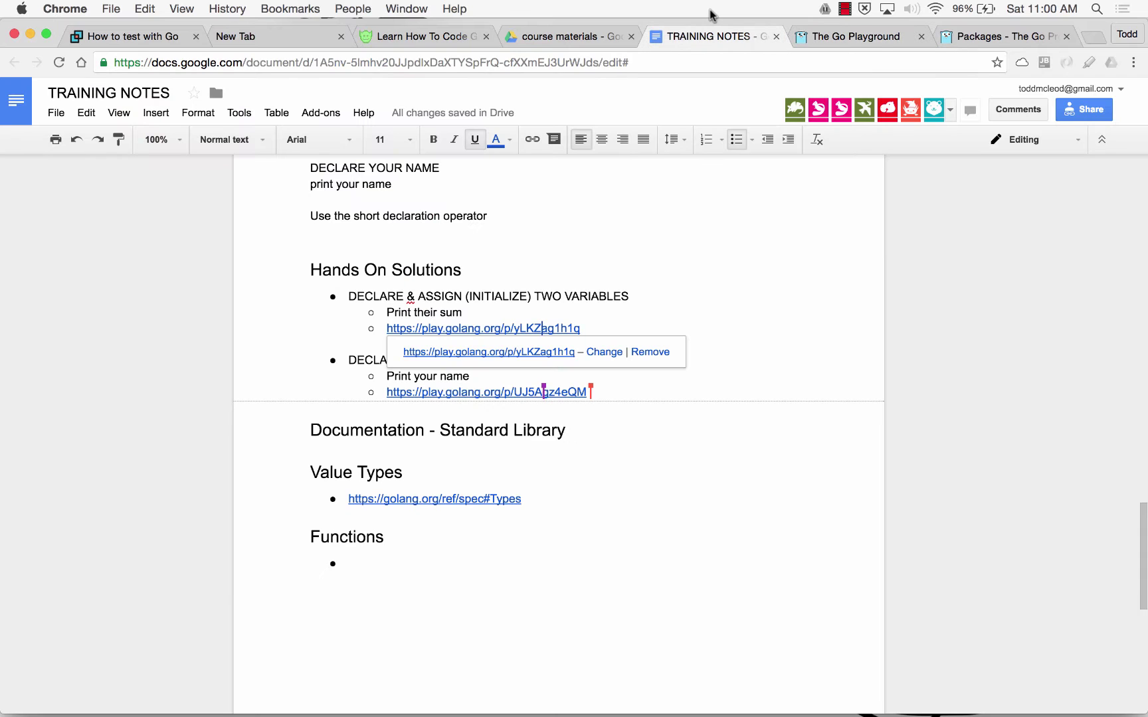
left_click(308, 475)
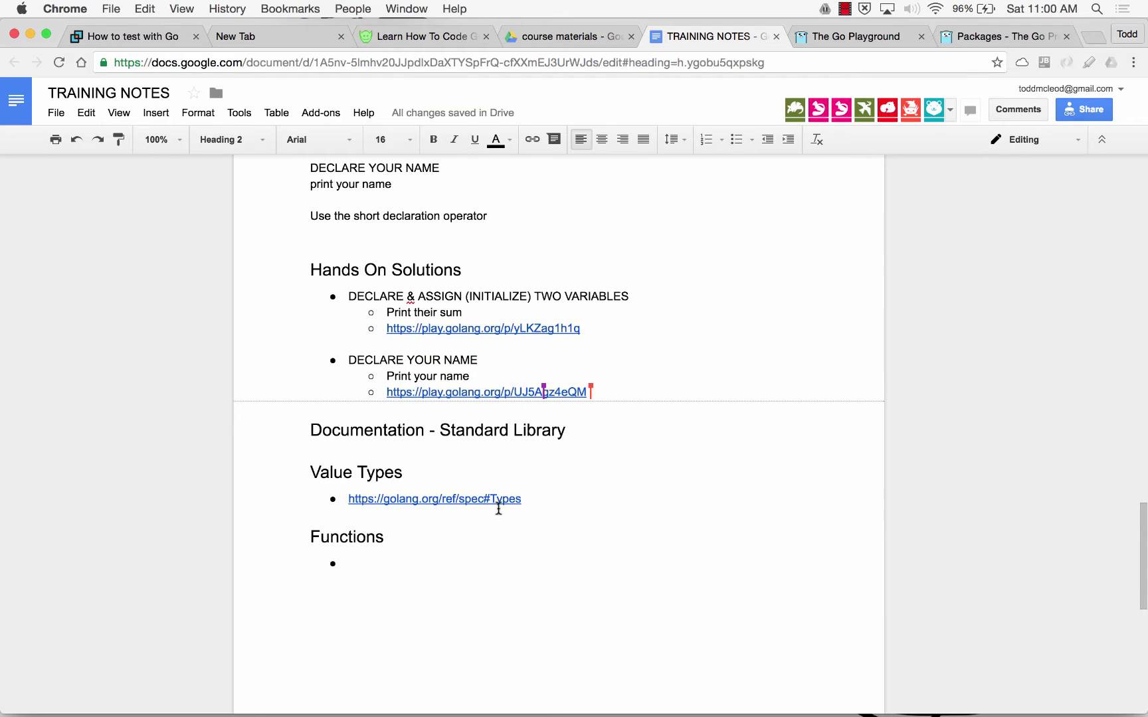
type("Control Flow")
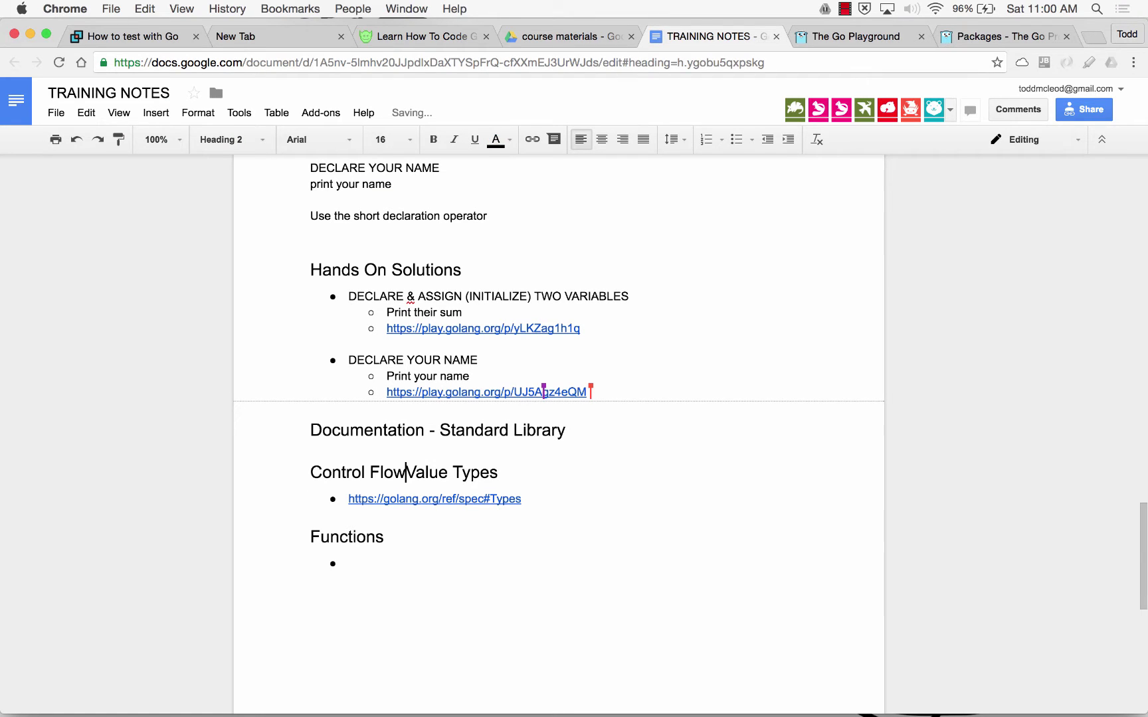
key("Return")
key("Left")
type("& Pack")
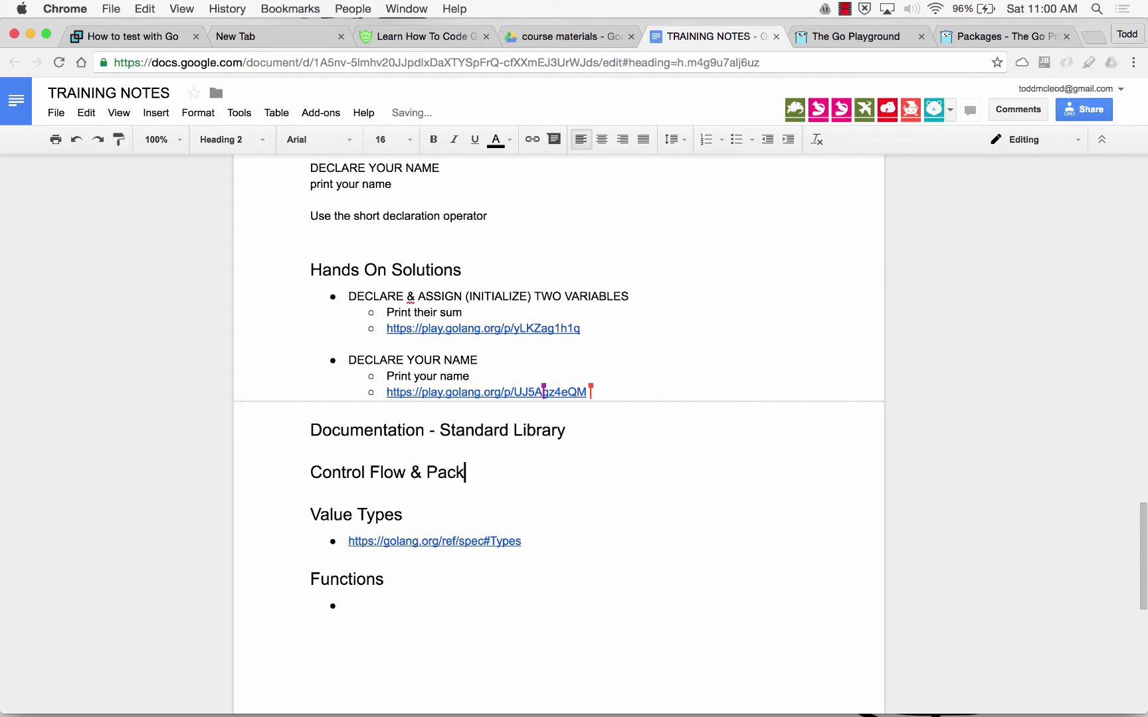
type("age")
key("BackSpace")
key("BackSpace")
key("BackSpace")
key("BackSpace")
key("BackSpace")
key("BackSpace")
key("BackSpace")
key("BackSpace")
key("BackSpace")
key("BackSpace")
key("BackSpace")
type(", Package")
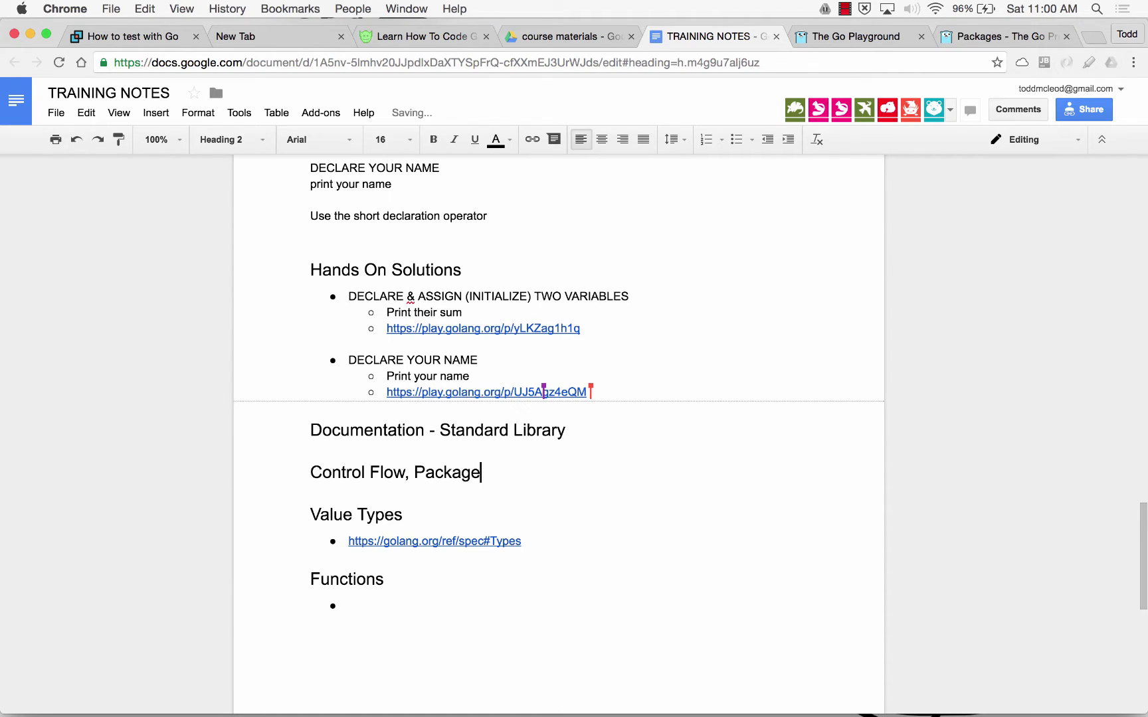
type(" Main, Fun")
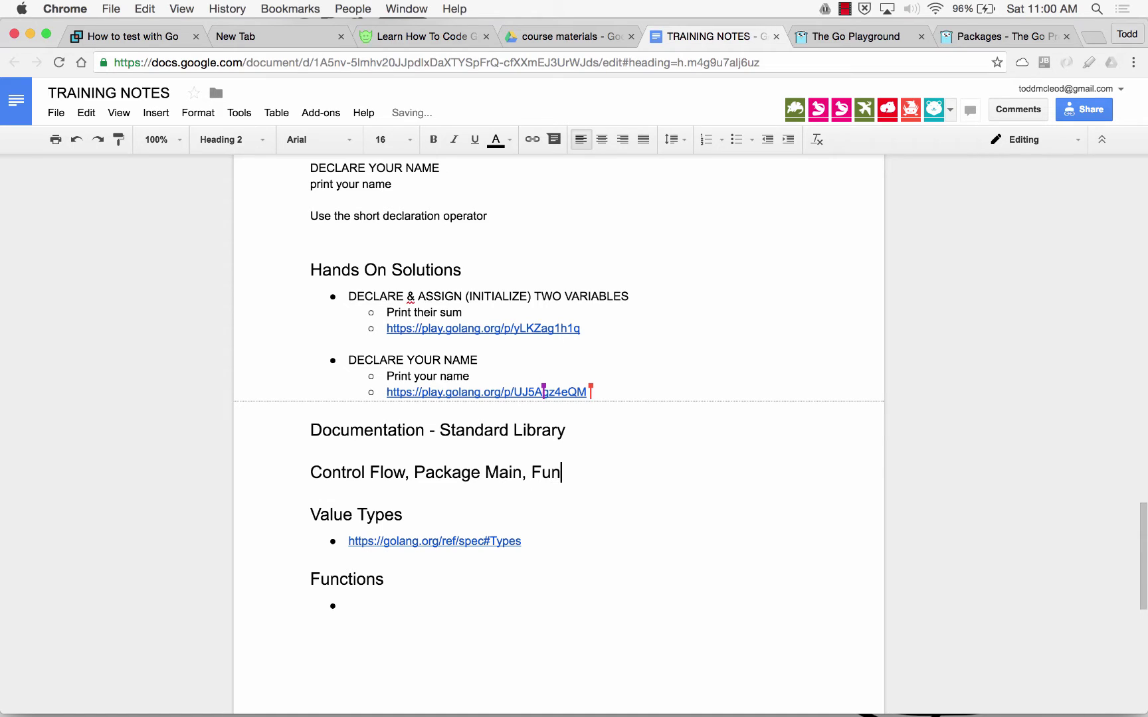
key("BackSpace")
key("BackSpace")
key("BackSpace")
key("BackSpace")
type("& Func Main")
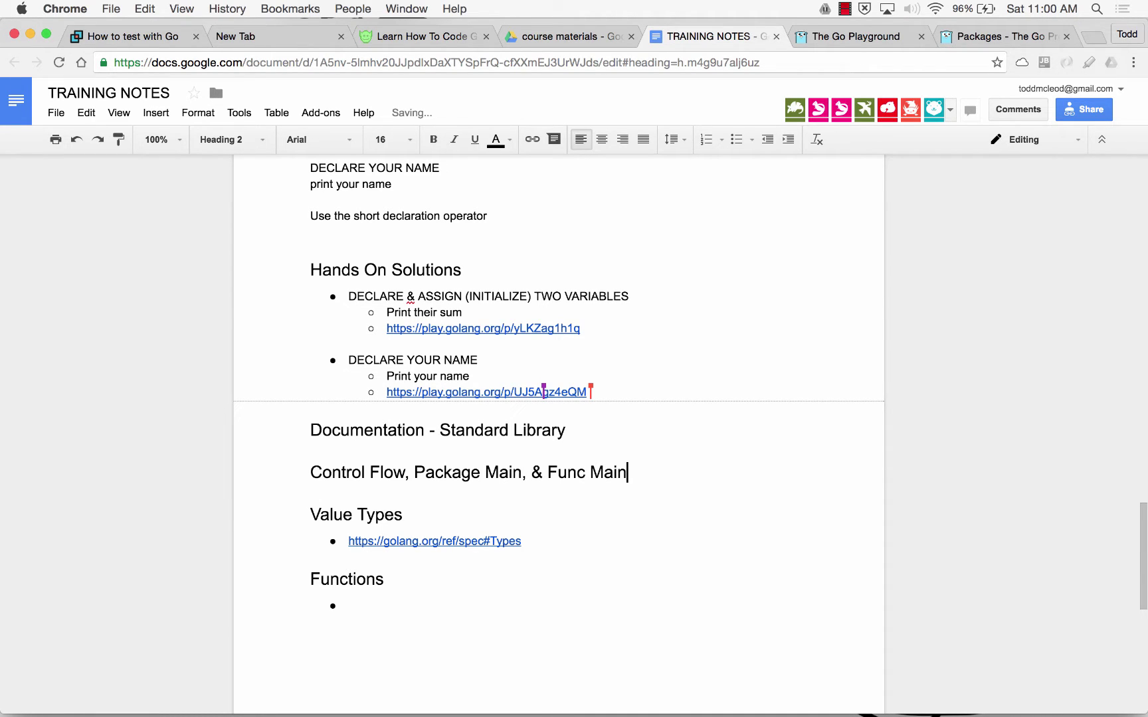
key("super+shift+Left")
key("super+c")
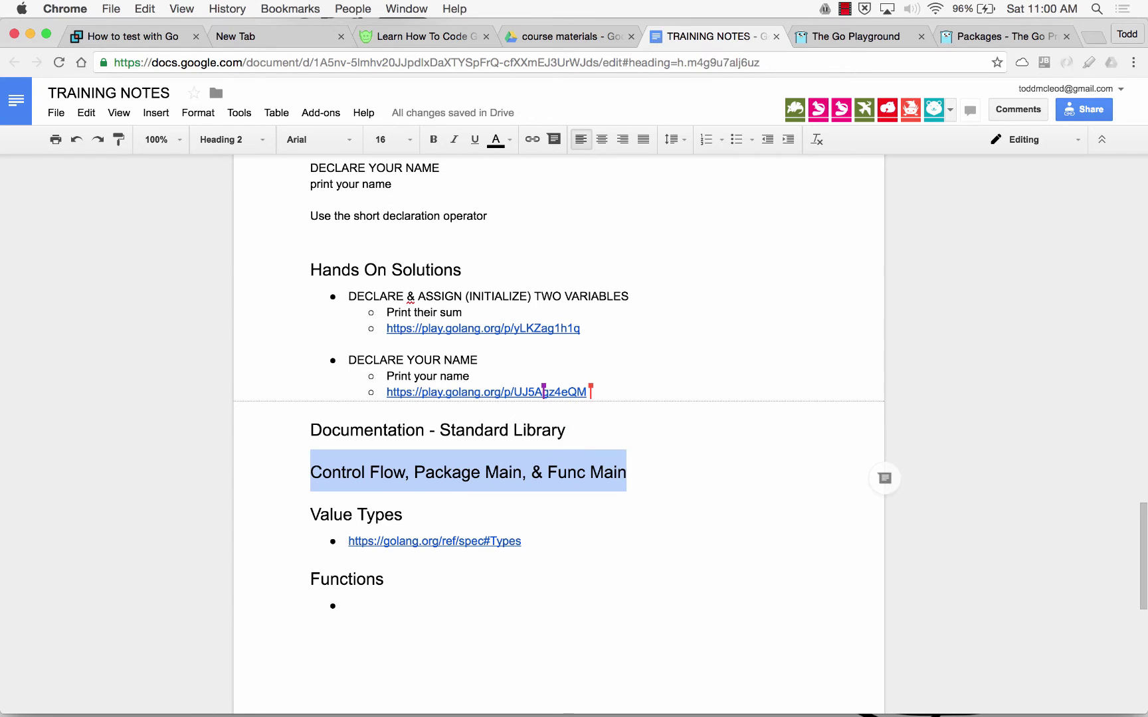
key("BackSpace")
- Below Functions, type 'Setting Up Your Go Workspace & Environment' and paste the Control Flow heading beneath it
key("Down")
key("Down")
key("Down")
key("Down")
key("Down")
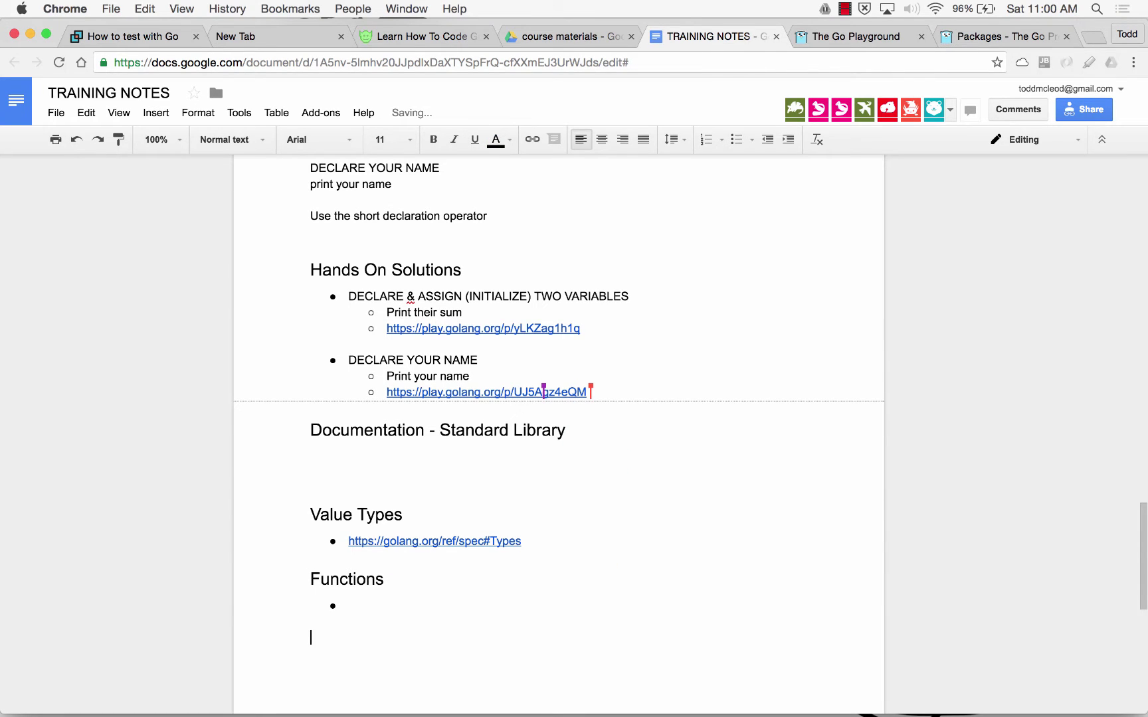
type("Install")
type(" Go")
key("BackSpace")
key("BackSpace")
key("BackSpace")
key("BackSpace")
key("BackSpace")
key("BackSpace")
key("BackSpace")
key("BackSpace")
key("BackSpace")
key("BackSpace")
type("Setting up")
key("BackSpace")
key("BackSpace")
type("Up Your Go")
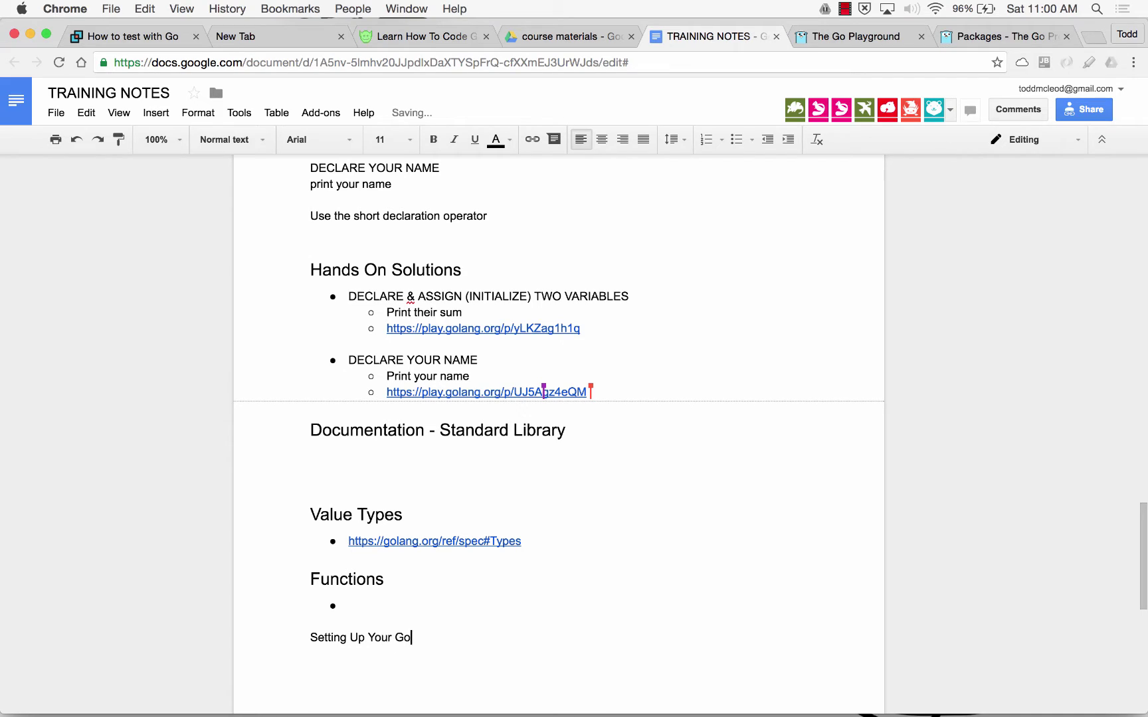
type(" Workspace & Environ")
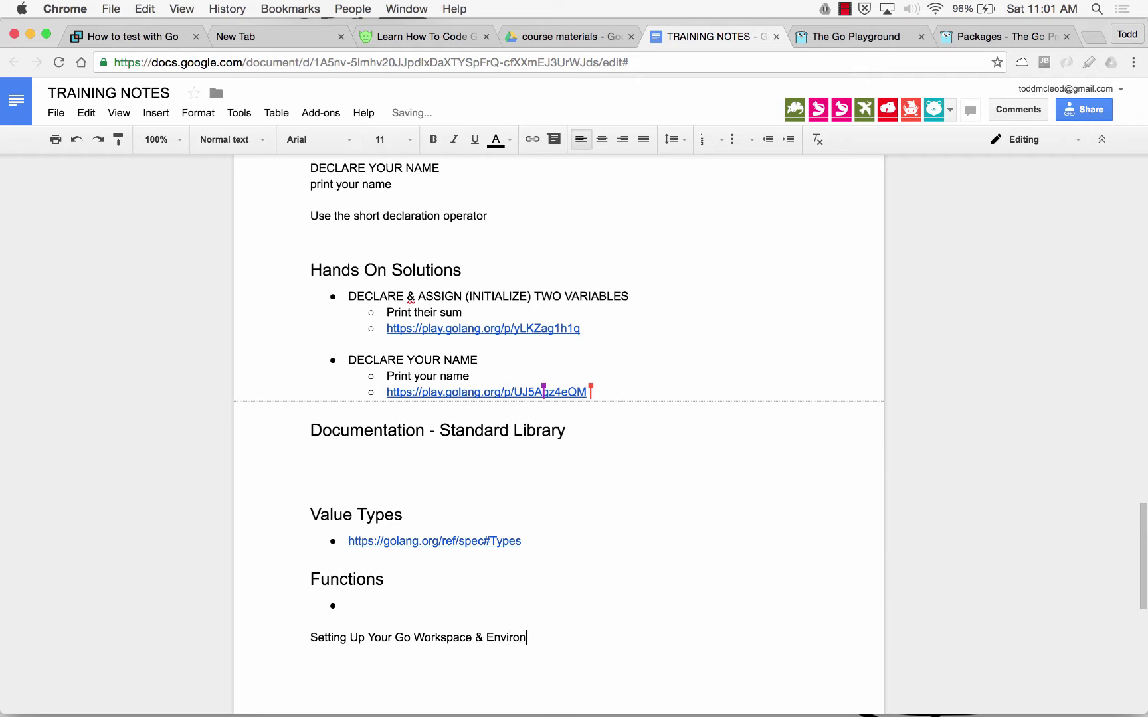
type("ment")
key("Return")
key("Return")
key("super+v")
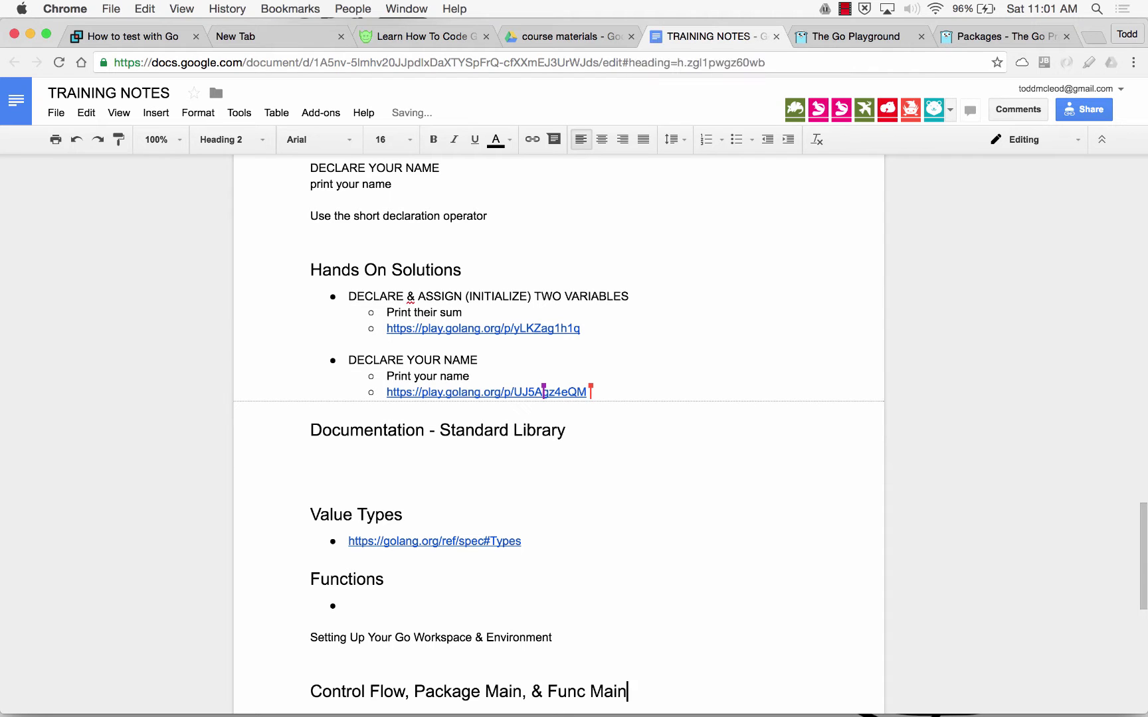
- Make the setup line a Heading 2, then return to The Go Playground
key("Up")
key("Up")
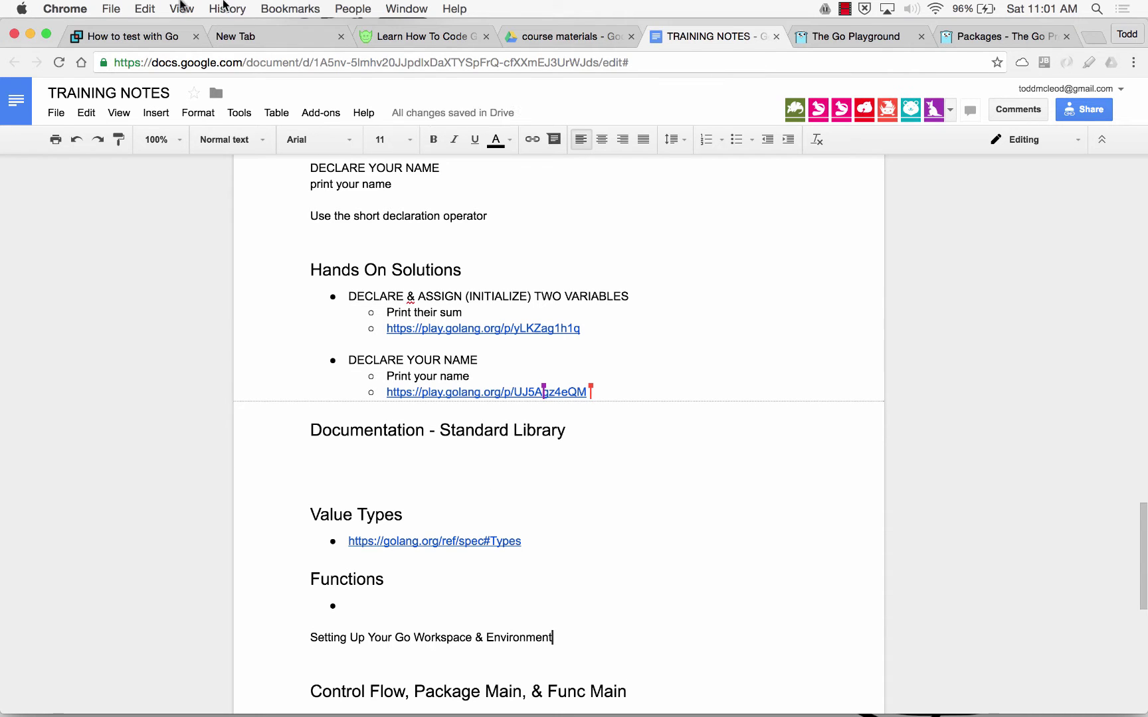
left_click(223, 141)
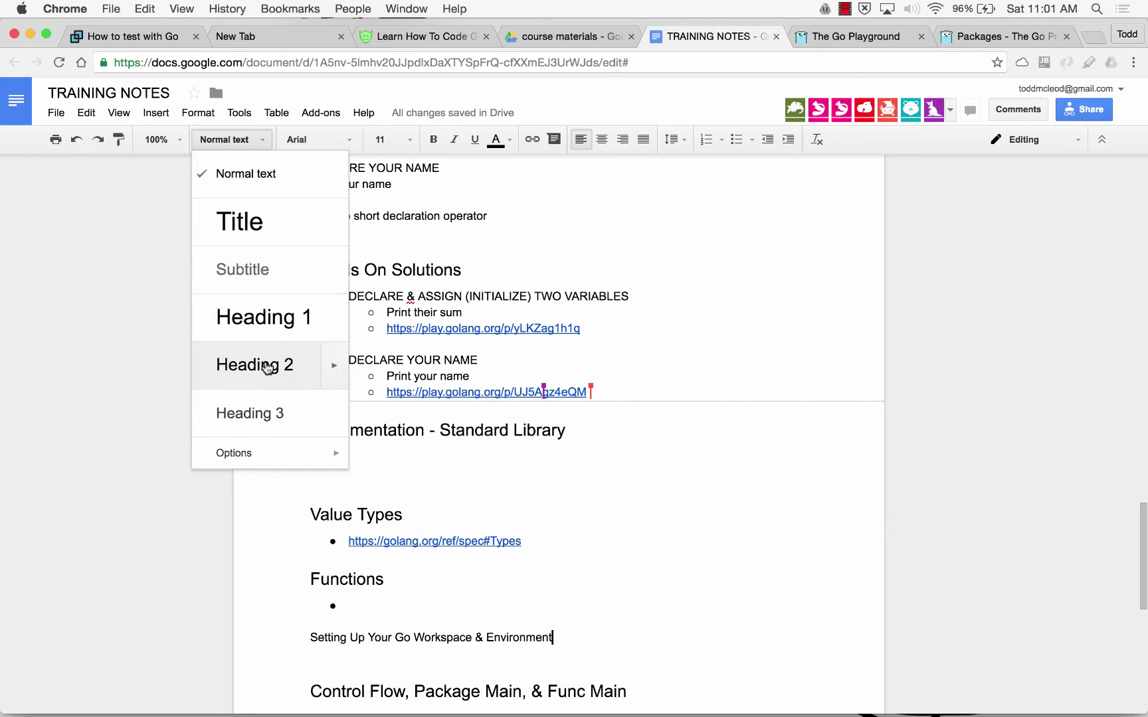
left_click(266, 367)
left_click(433, 472)
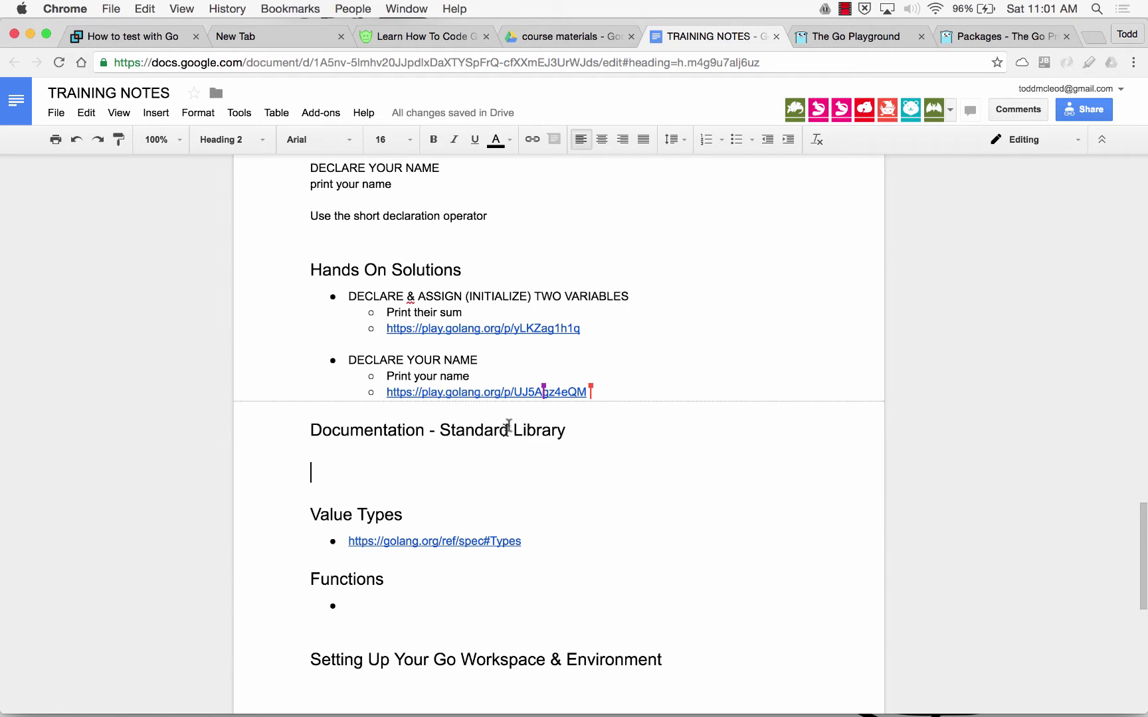
left_click(863, 41)
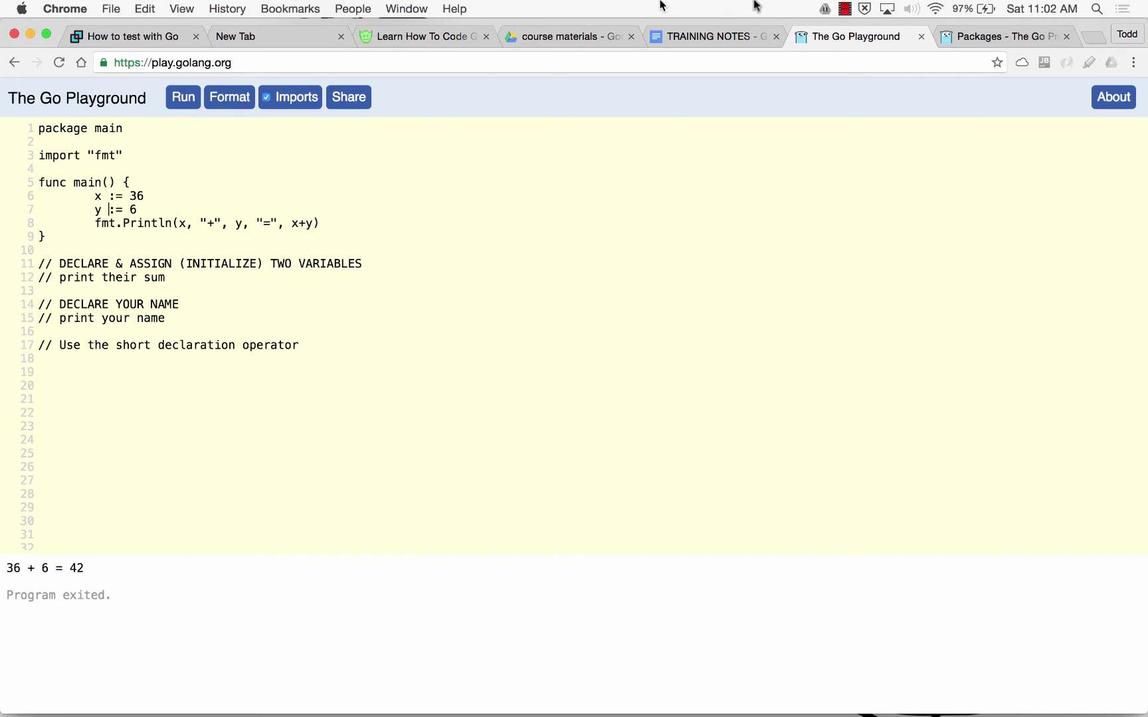
- Move between the TRAINING NOTES, Playground and Go Packages tabs, ending on Packages
left_click(729, 33)
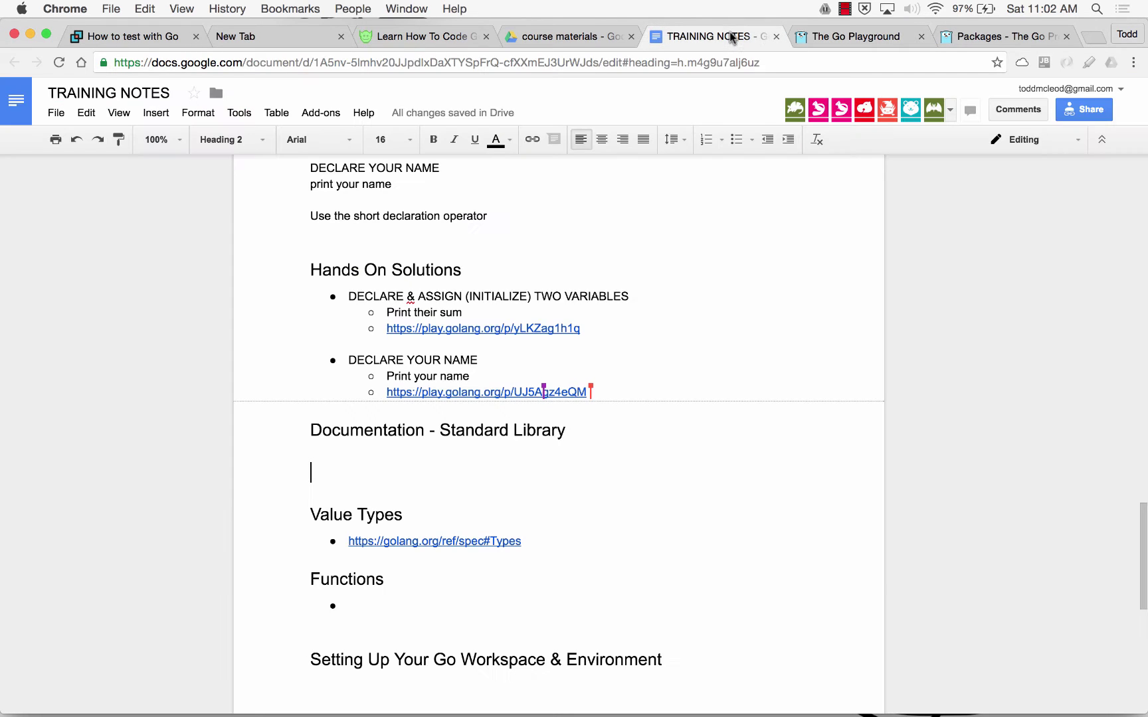
left_click(950, 37)
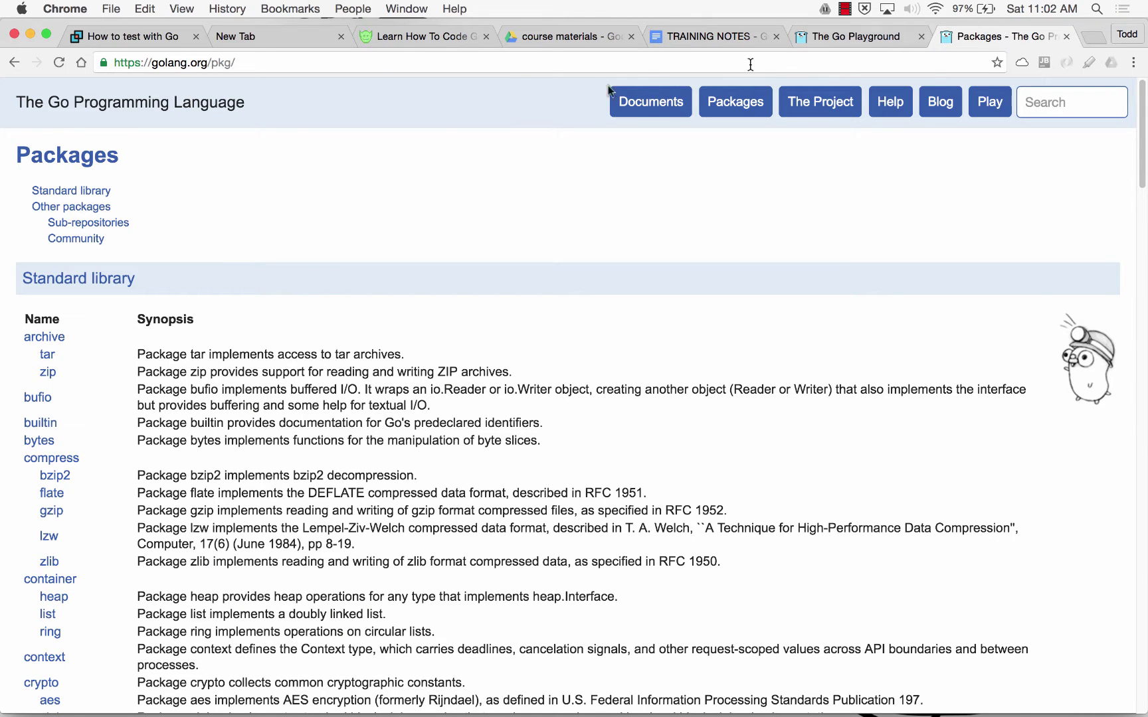
left_click(717, 35)
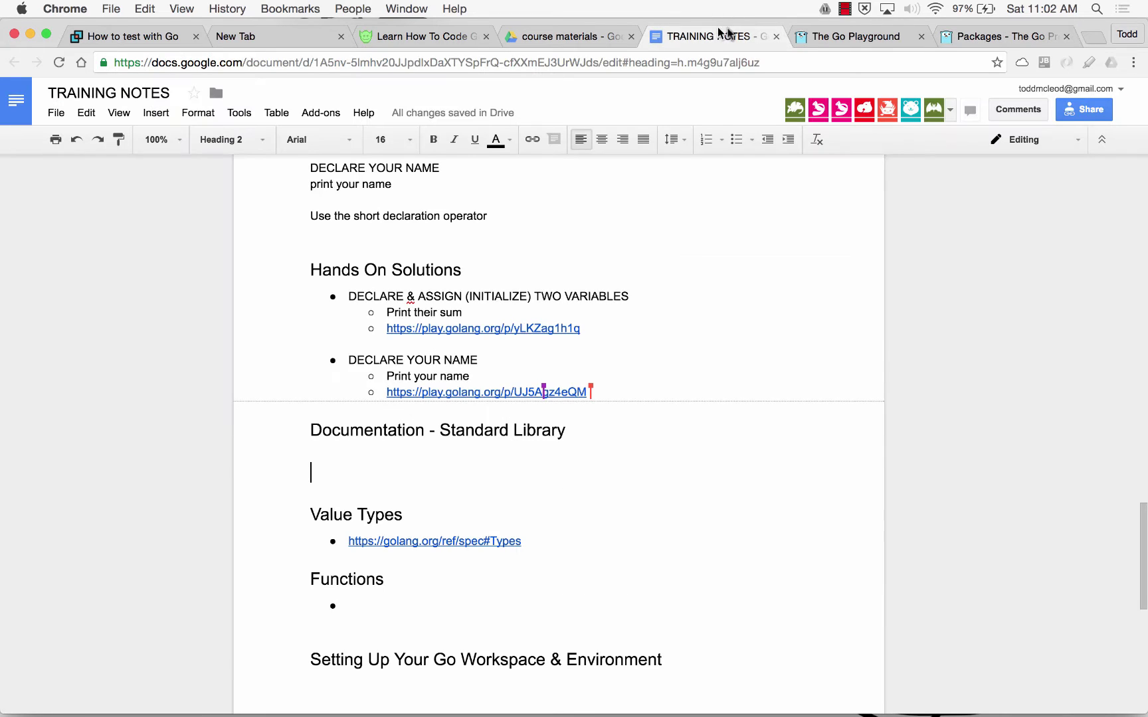
key("ctrl+Tab")
double_click(83, 140)
left_click(1001, 36)
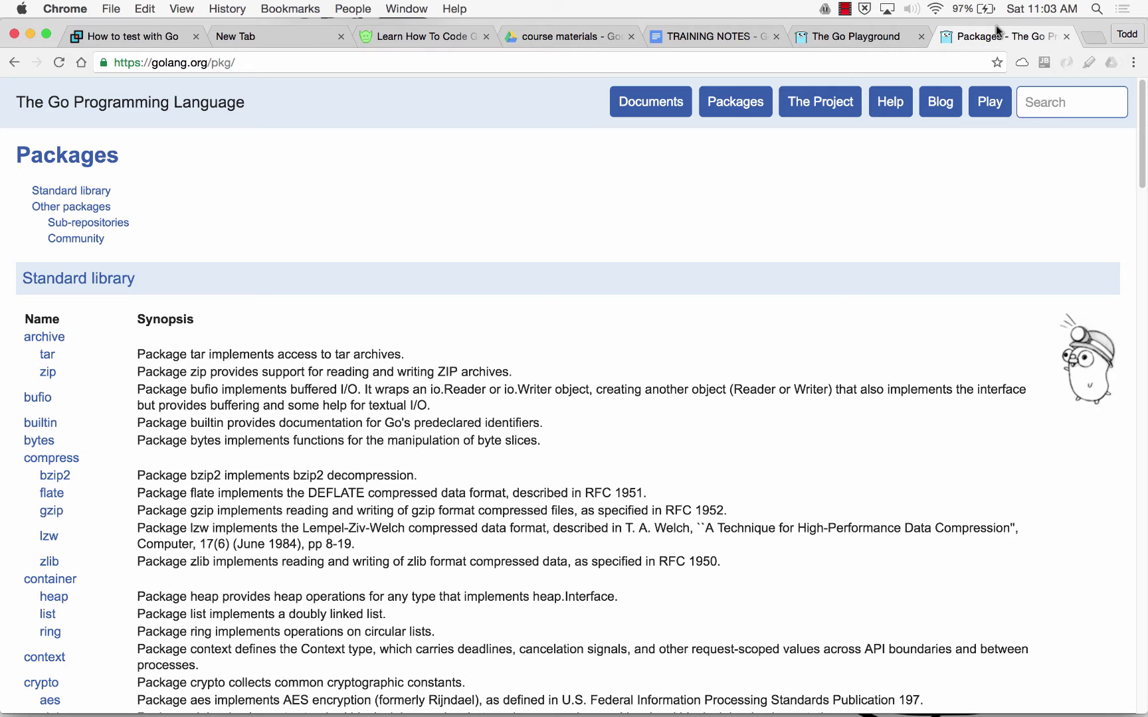
- Search the Packages page for 'strings' to locate the strings package
key("super+f")
type("strings")
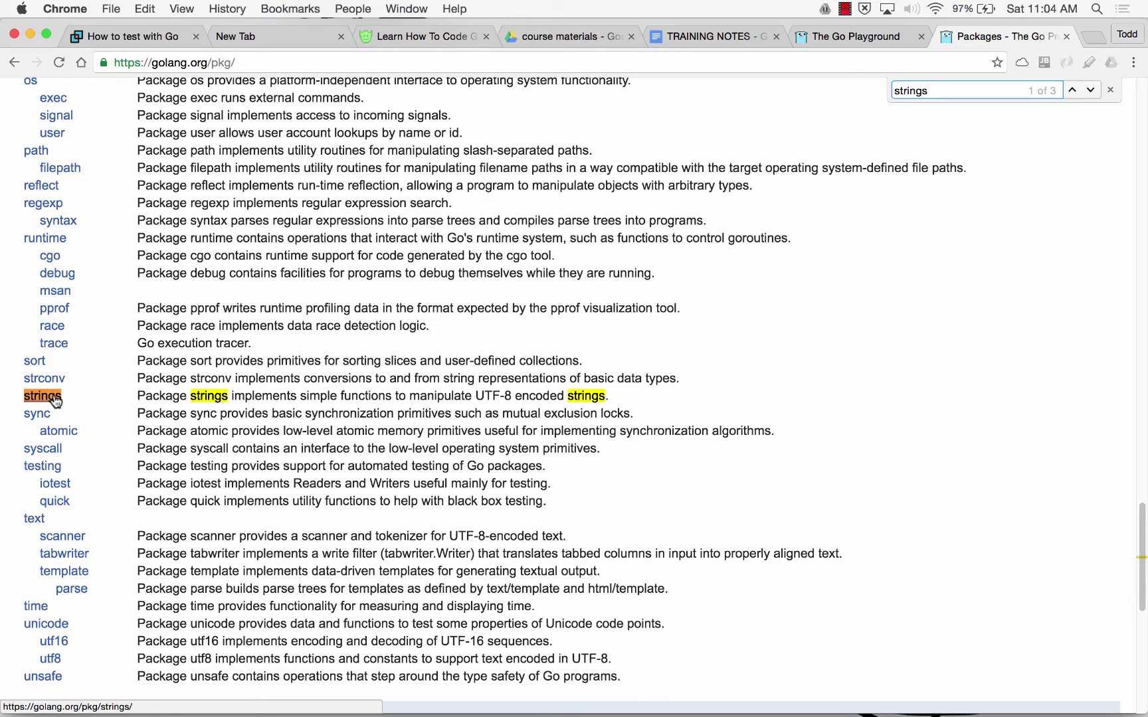
- Return to the Go Playground sum program and highlight fmt on line 8
key("ctrl+shift+Tab")
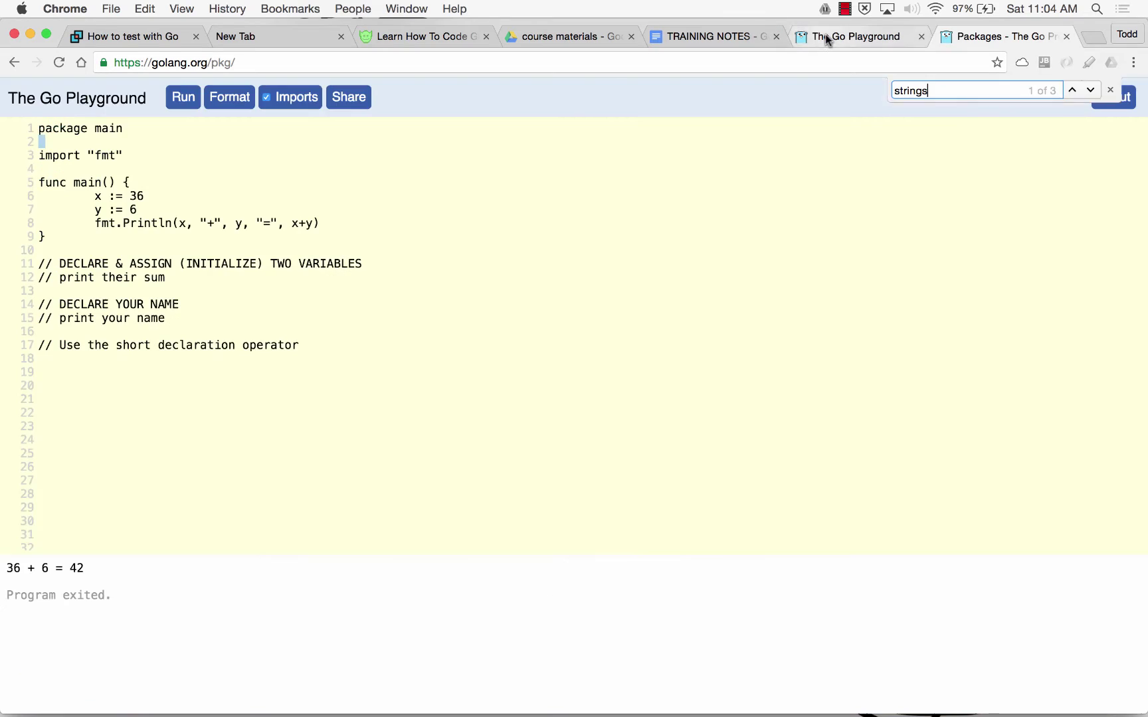
double_click(101, 223)
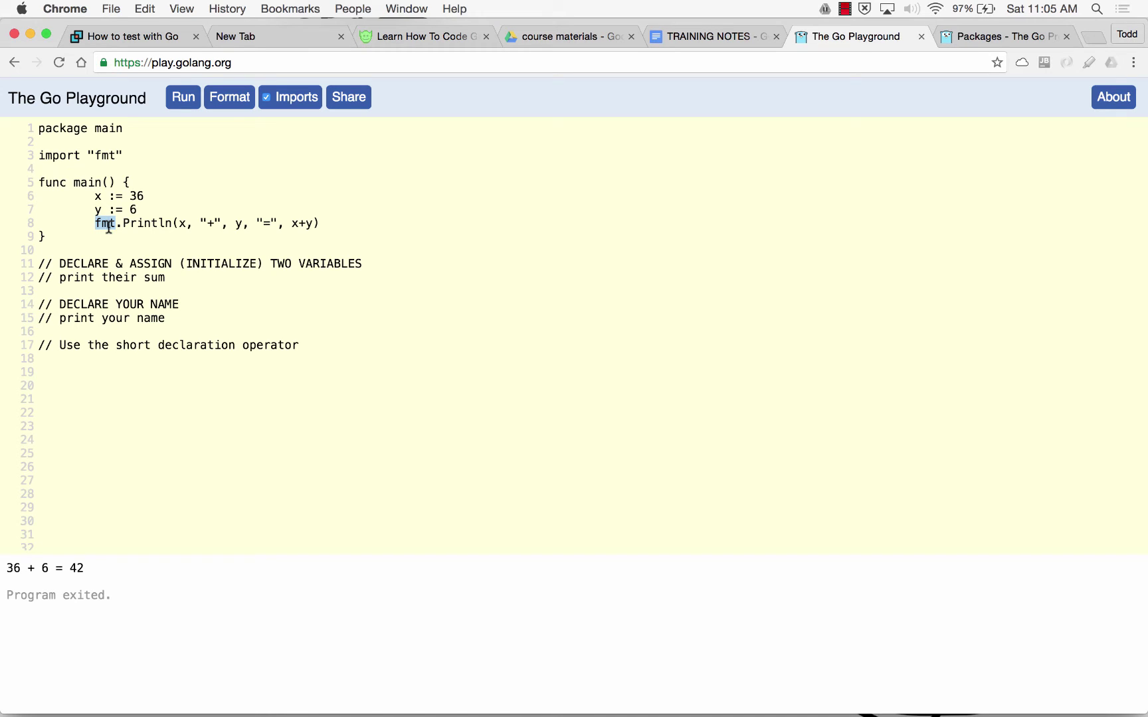
left_click_drag(109, 226, 124, 230)
- Alternately highlight fmt and Println in line 8's fmt.Println call, ending on fmt
double_click(143, 223)
left_click(130, 223)
double_click(110, 226)
double_click(139, 224)
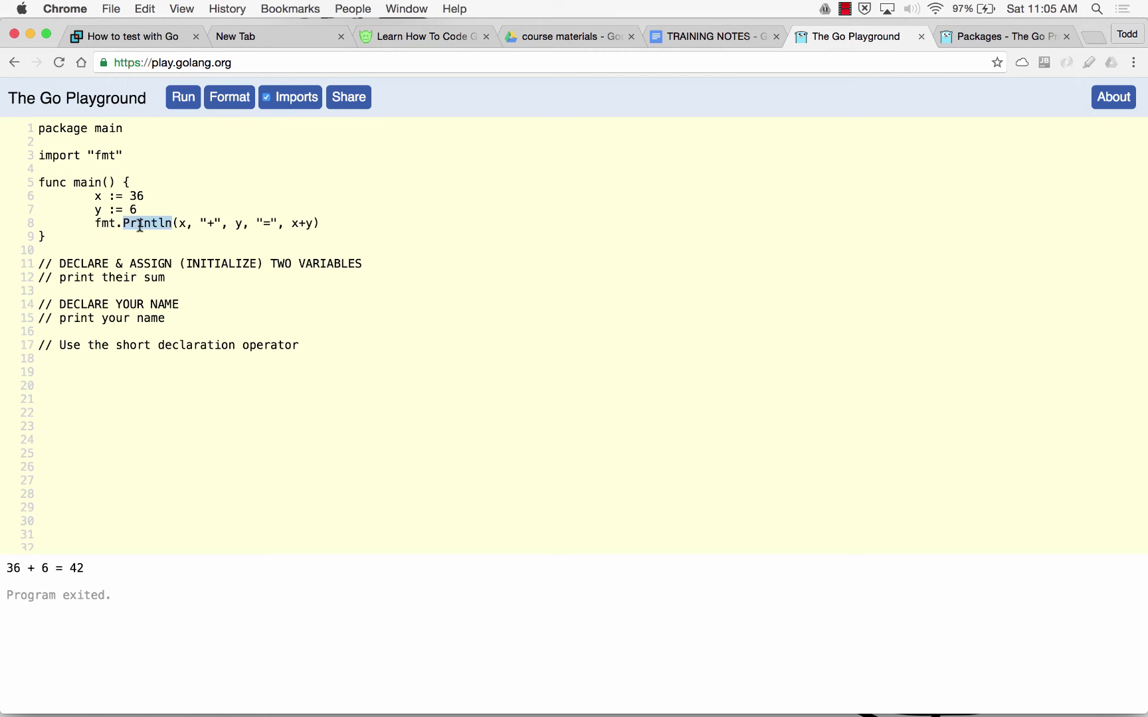
double_click(100, 224)
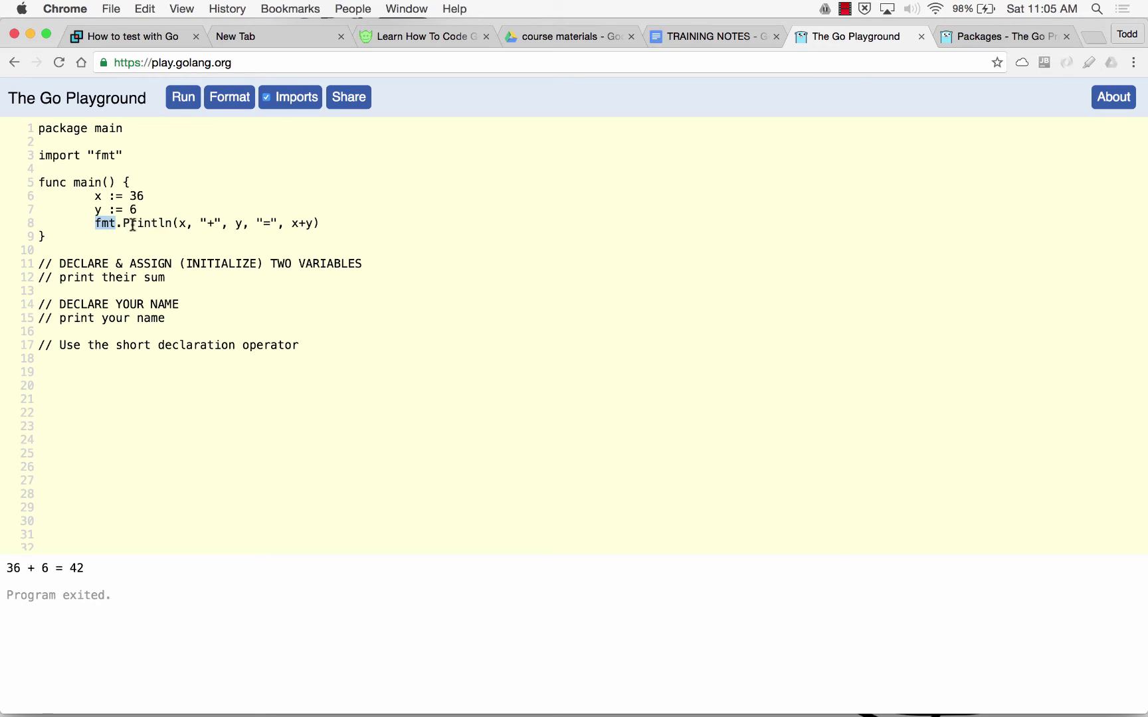
double_click(133, 225)
double_click(105, 225)
double_click(138, 224)
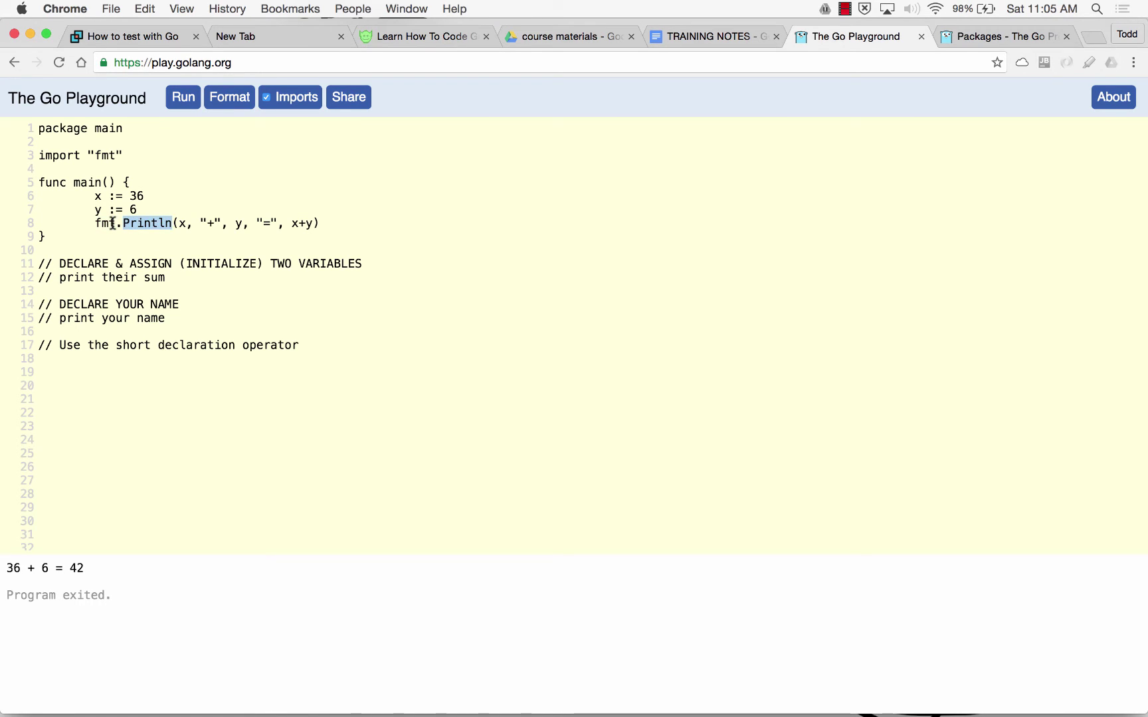
left_click(112, 224)
double_click(108, 224)
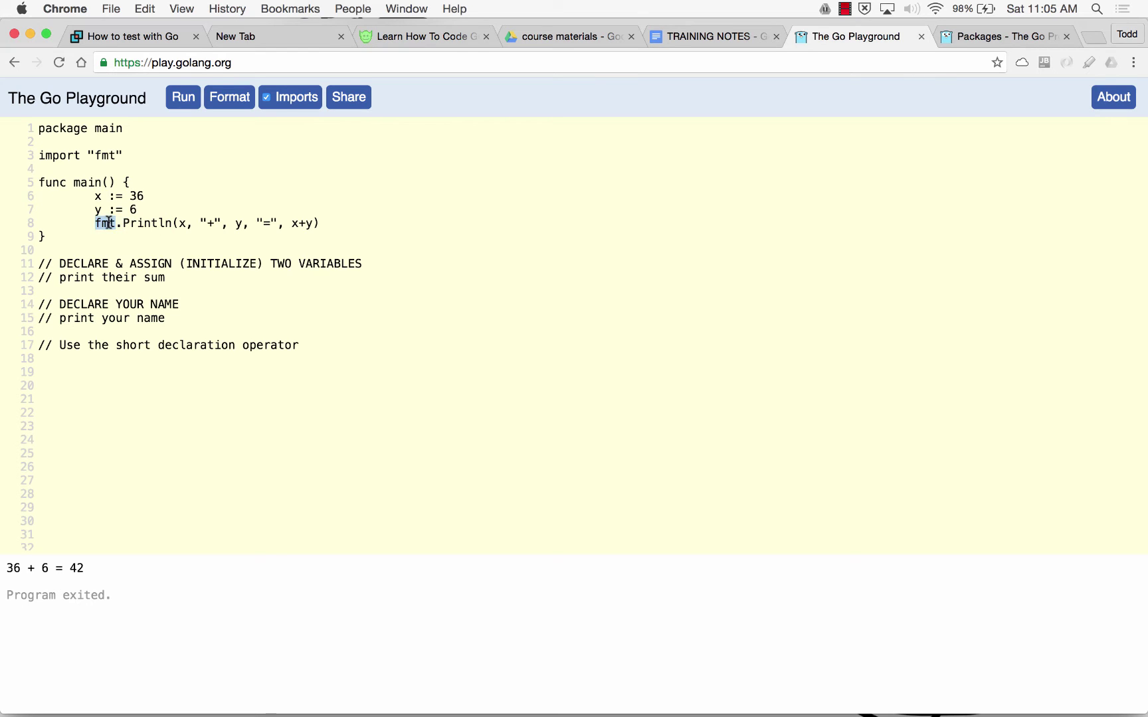
- Find fmt in the Go packages list and open its documentation
left_click(971, 36)
key("super+f")
type("fmt")
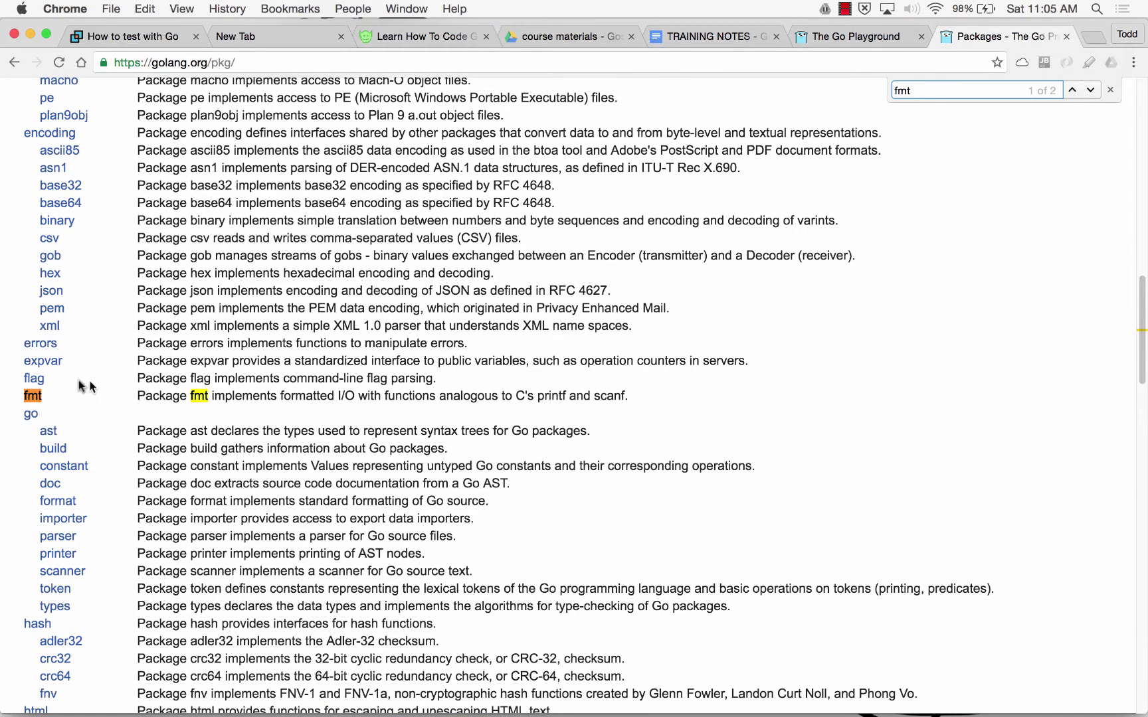
left_click(35, 399)
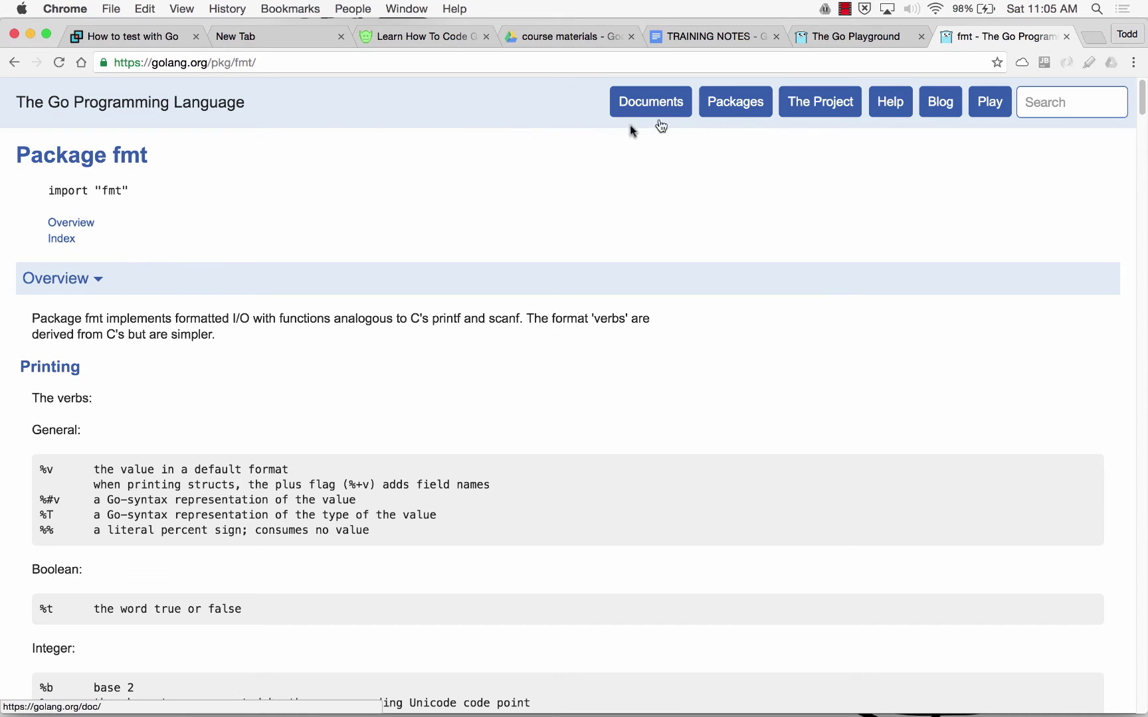
- Jump to the fmt package index and open the Println documentation
left_click(67, 237)
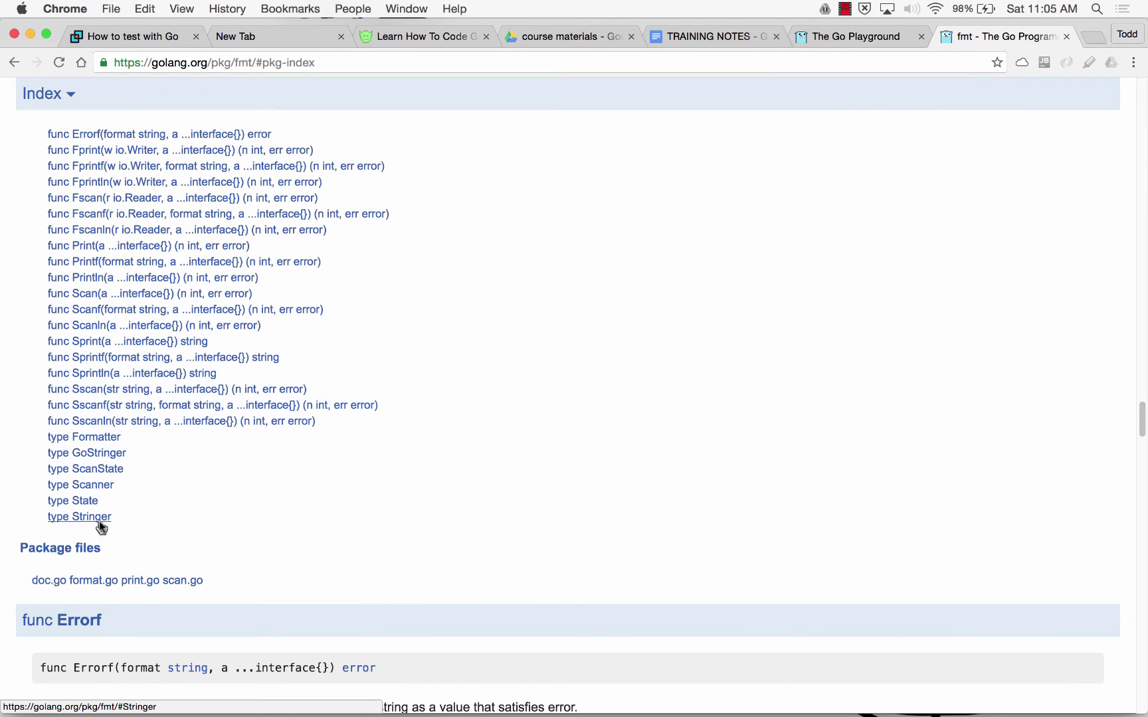
left_click_drag(134, 520, 42, 136)
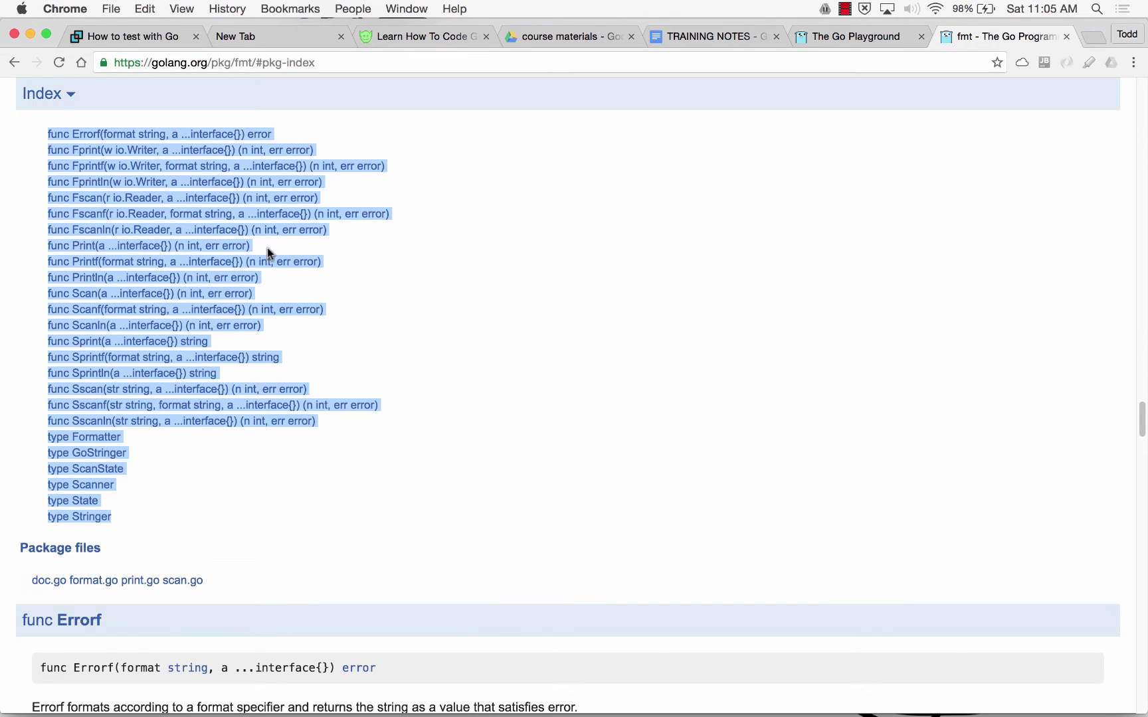
left_click(297, 252)
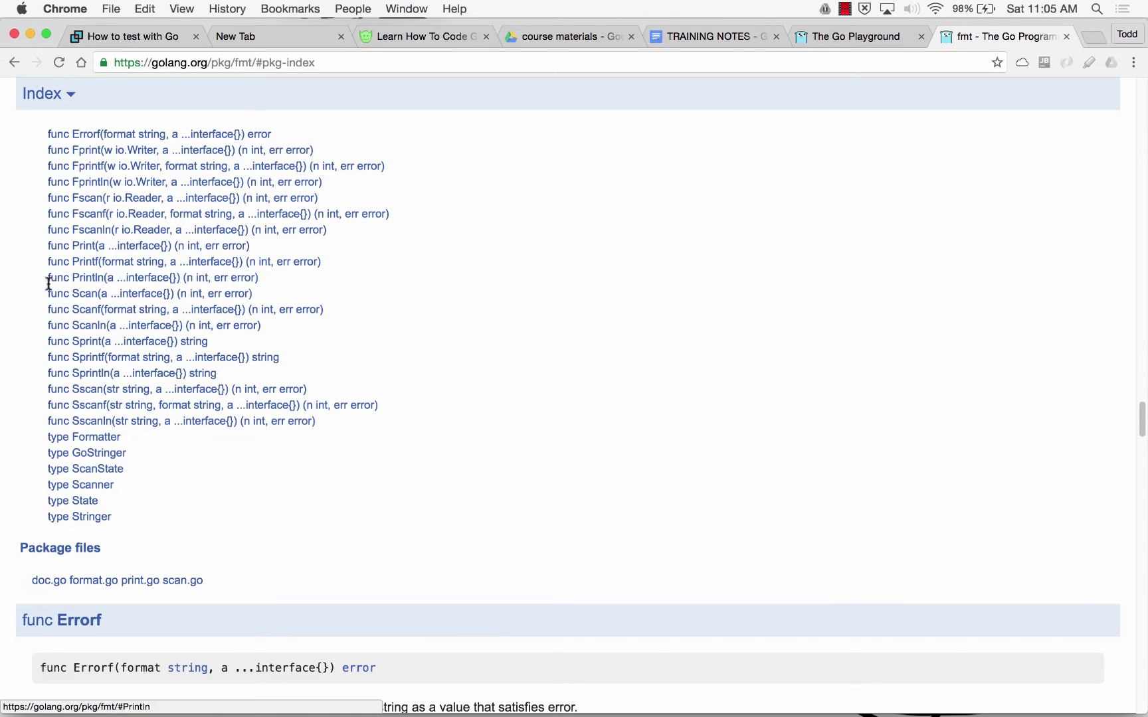
left_click(118, 277)
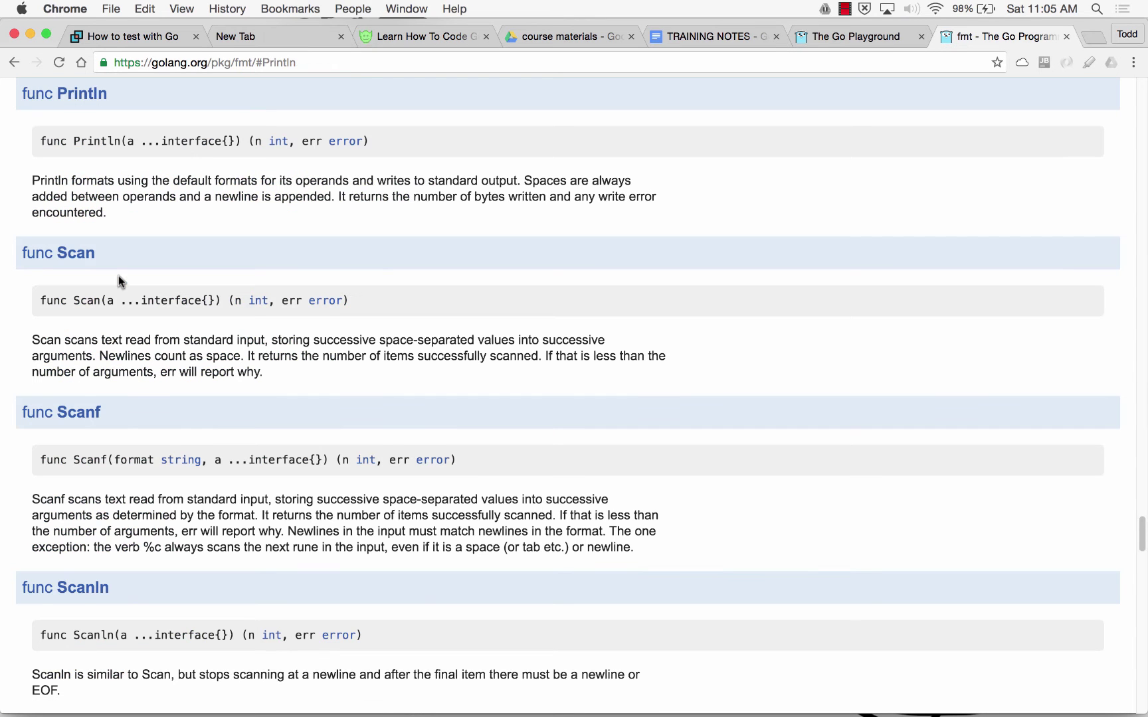
- Highlight 'operands' and 'standard output' in the Println description
left_click_drag(46, 181, 514, 181)
left_click(518, 182)
double_click(330, 182)
left_click(311, 182)
left_click_drag(522, 181, 430, 183)
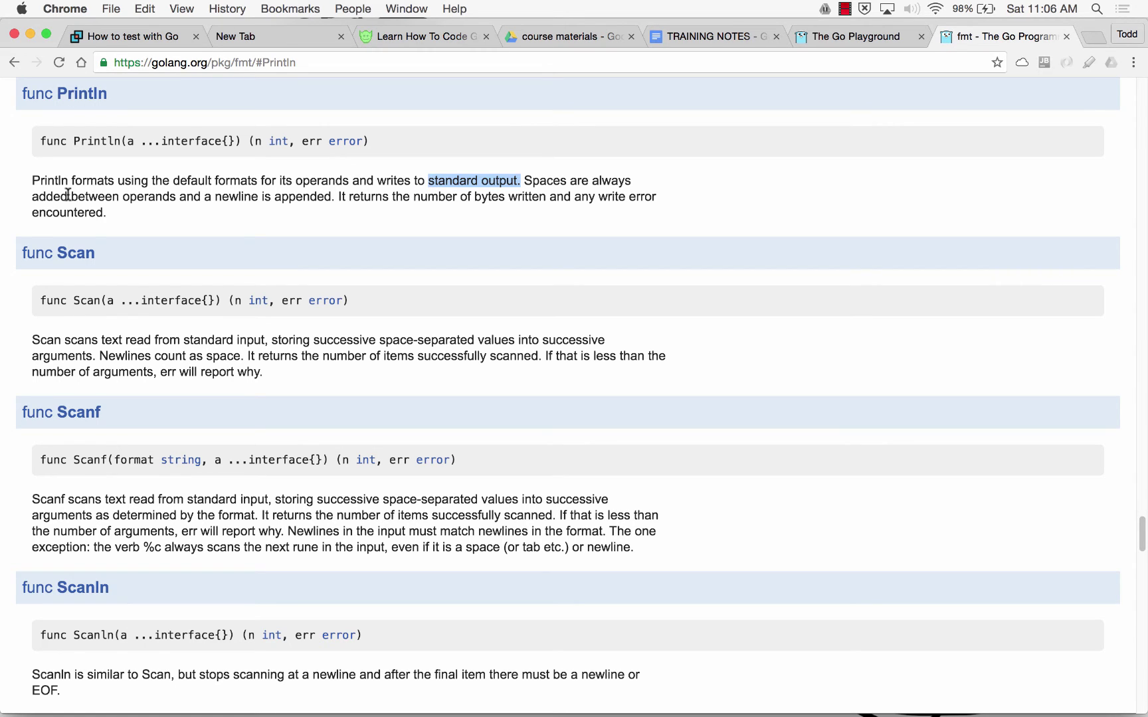
- Highlight the spaces-between-operands phrase, 'appended', 'bytes' and the return values n int, err error
left_click_drag(67, 196, 156, 197)
double_click(156, 197)
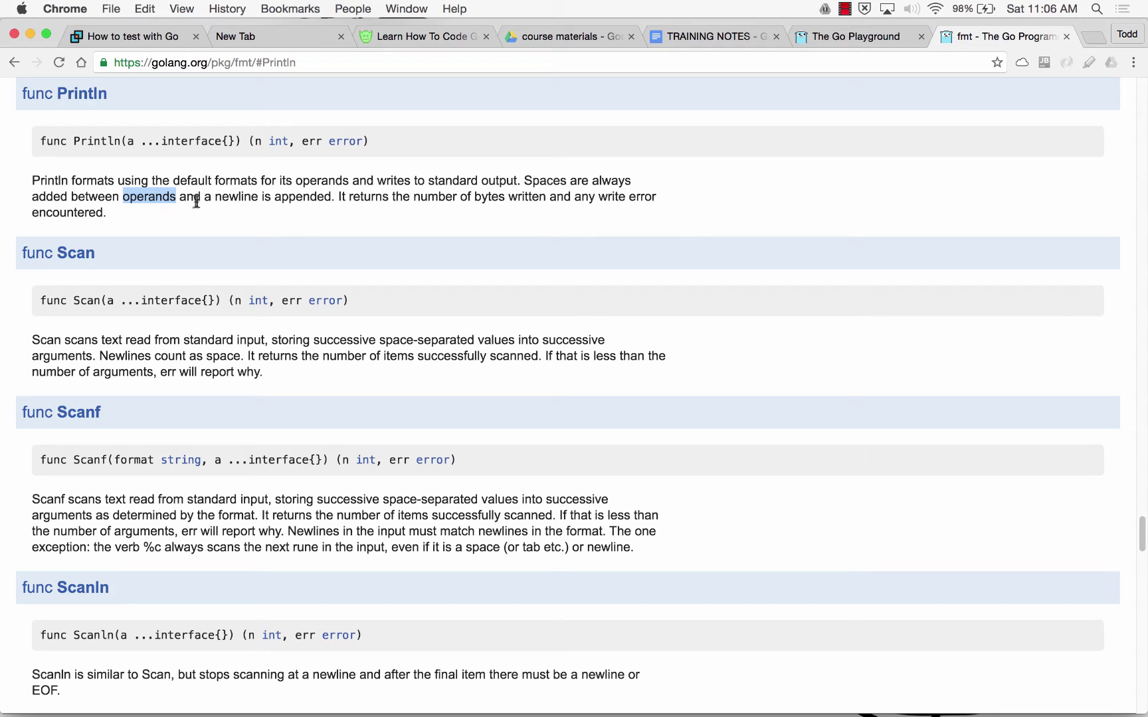
double_click(305, 196)
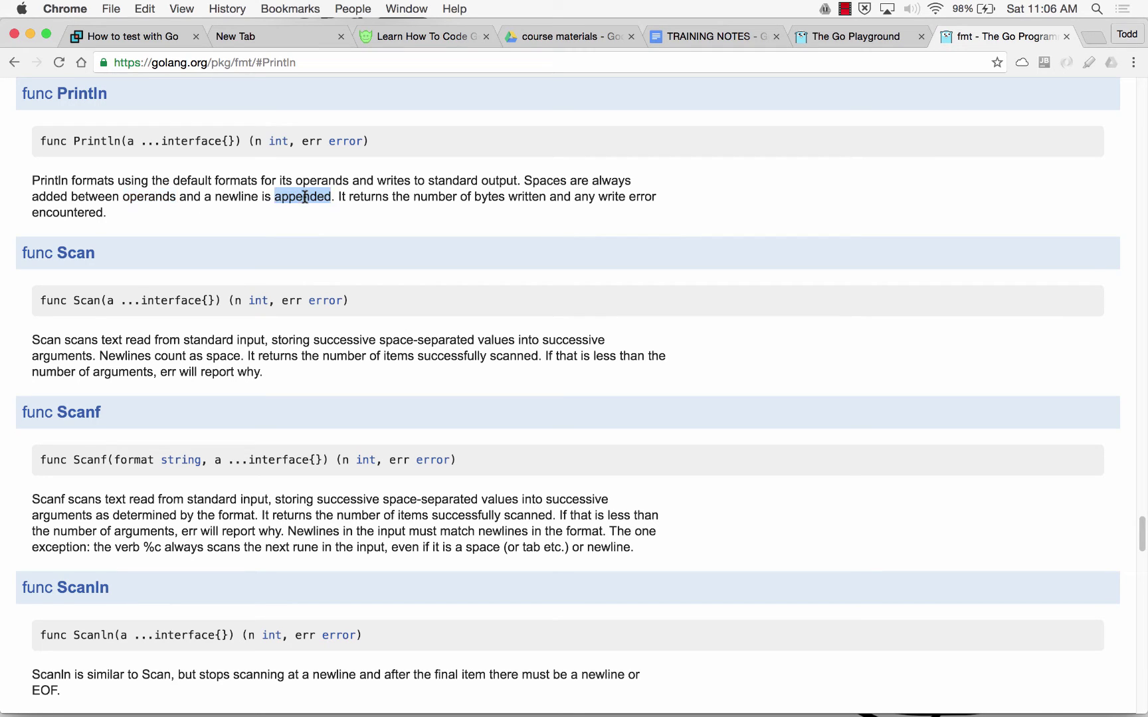
left_click_drag(382, 195, 387, 214)
left_click(387, 213)
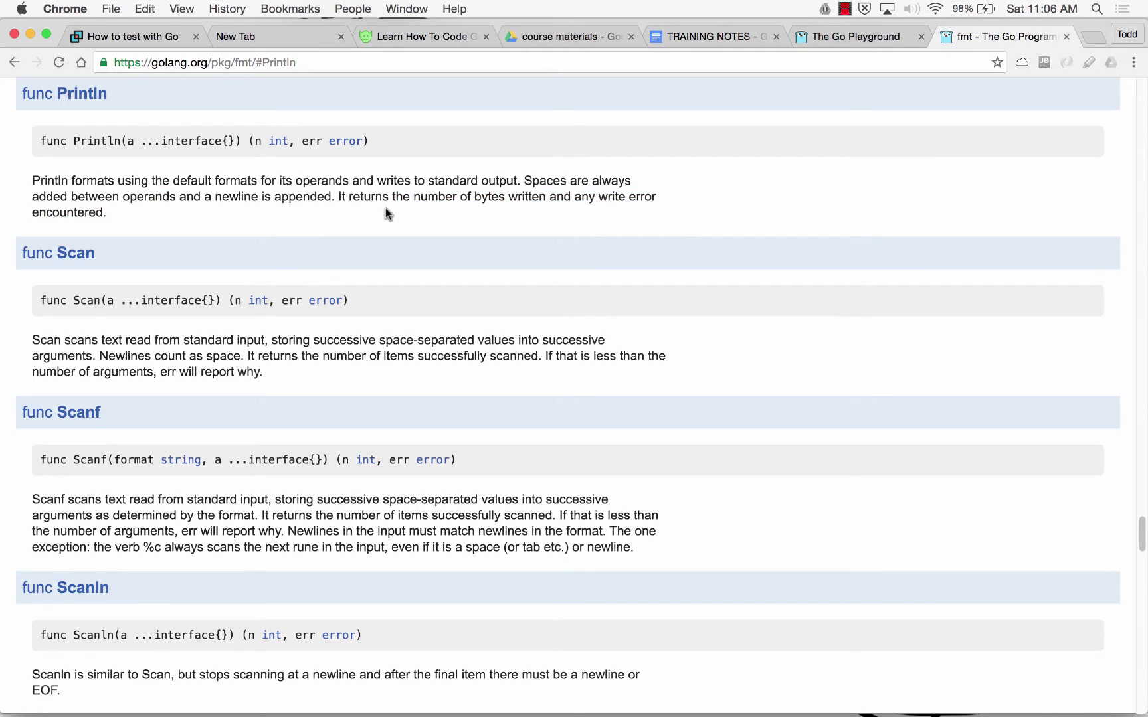
left_click_drag(115, 211, 60, 211)
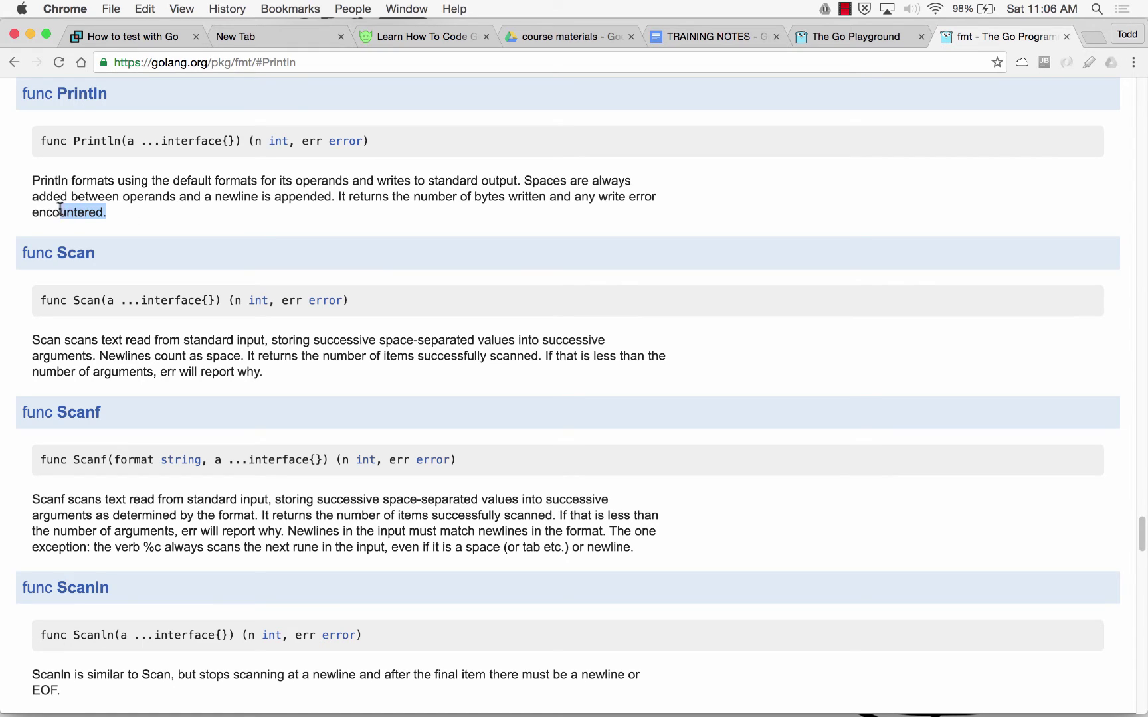
double_click(491, 197)
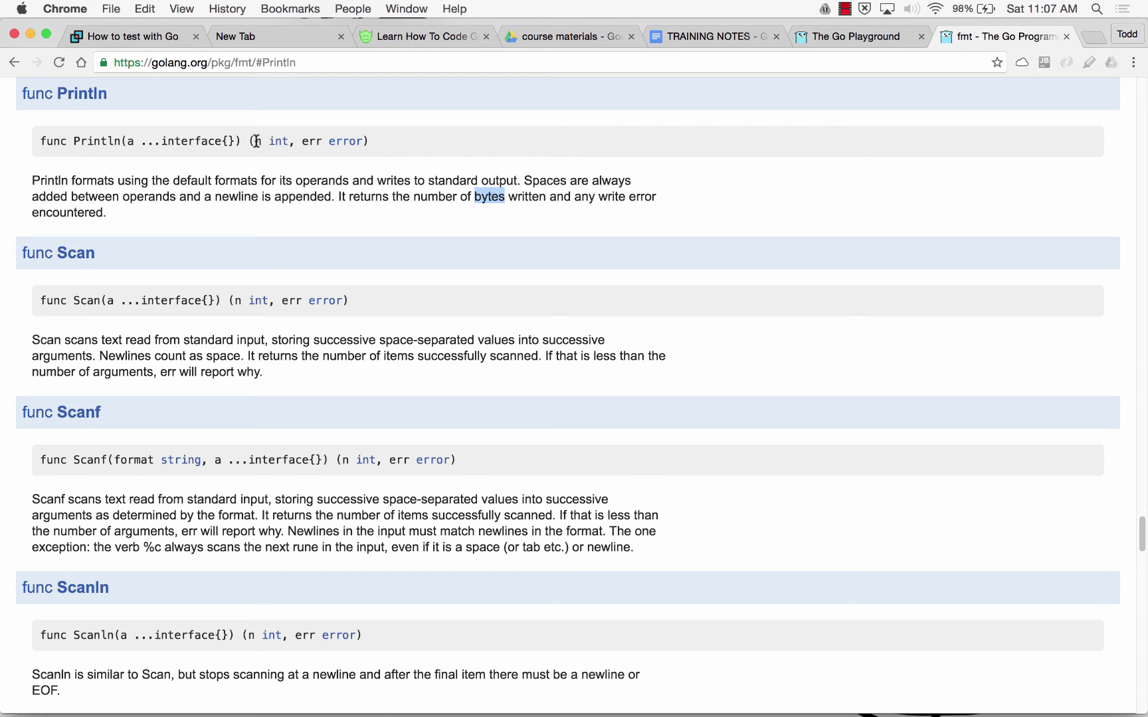
mouse_move(255, 141)
left_mouse_down()
mouse_move(364, 141)
mouse_move(32, 180)
left_mouse_up()
- Highlight 'newline is appended' in the Println description
scroll(325, 238, "up", 2)
scroll(325, 238, "up", 5)
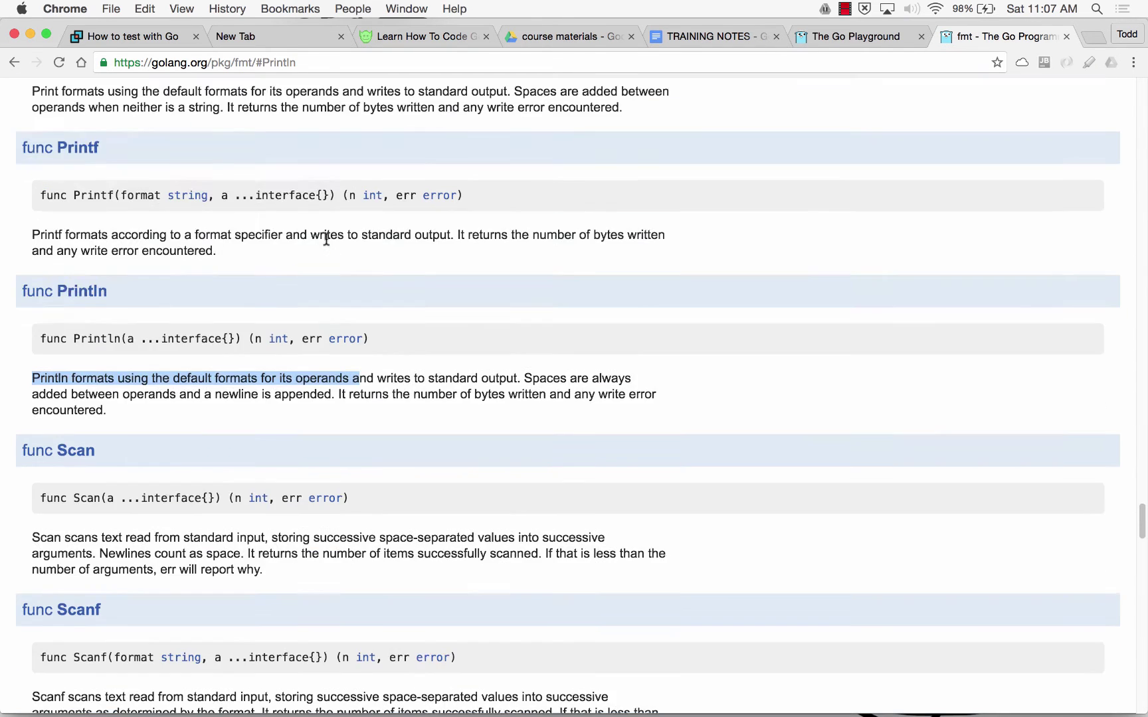
scroll(241, 271, "down", 2)
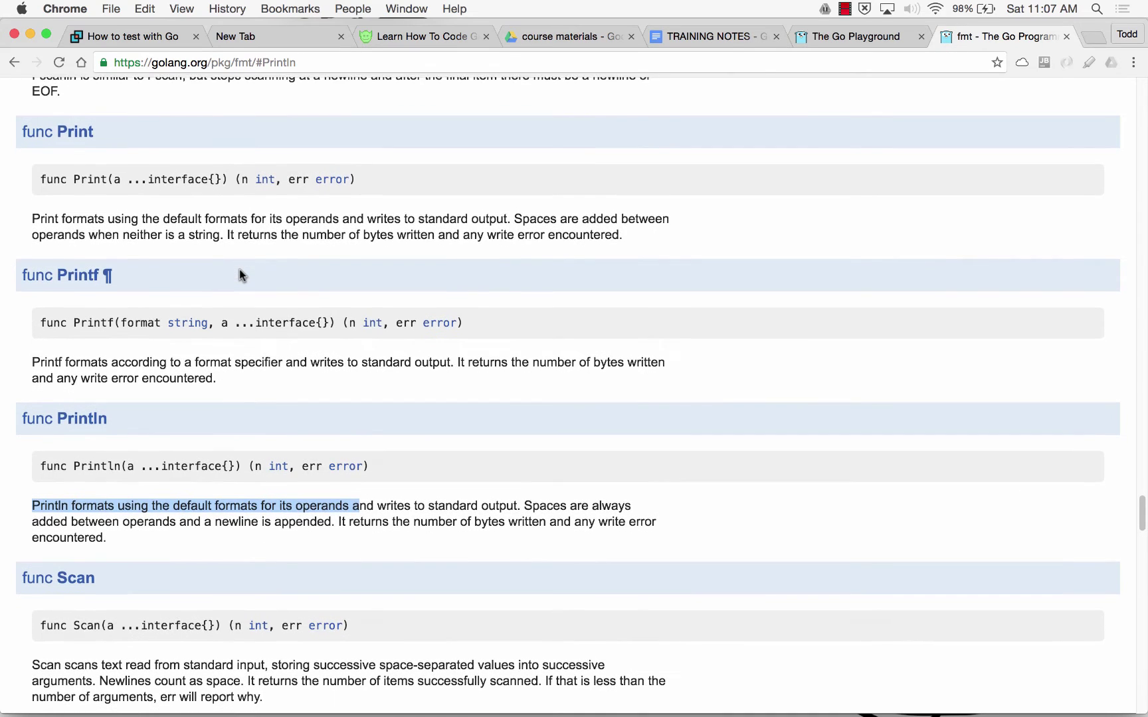
scroll(239, 269, "down", 1)
left_click_drag(131, 209, 225, 239)
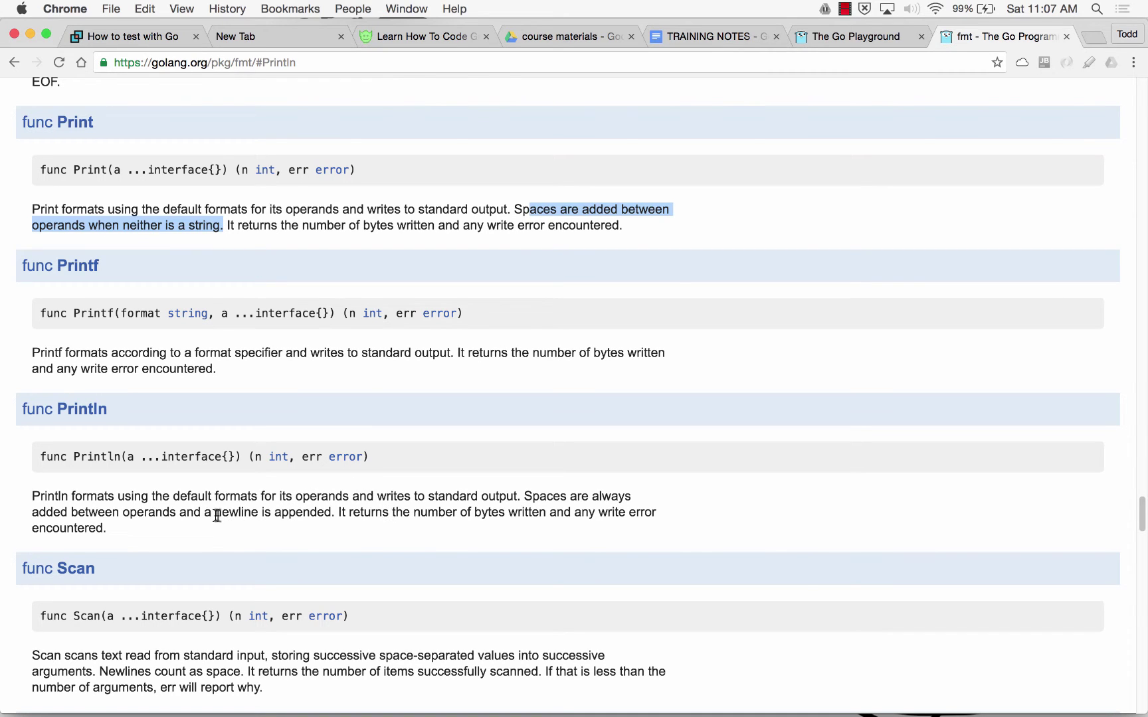
left_click_drag(217, 515, 330, 510)
left_click(328, 509)
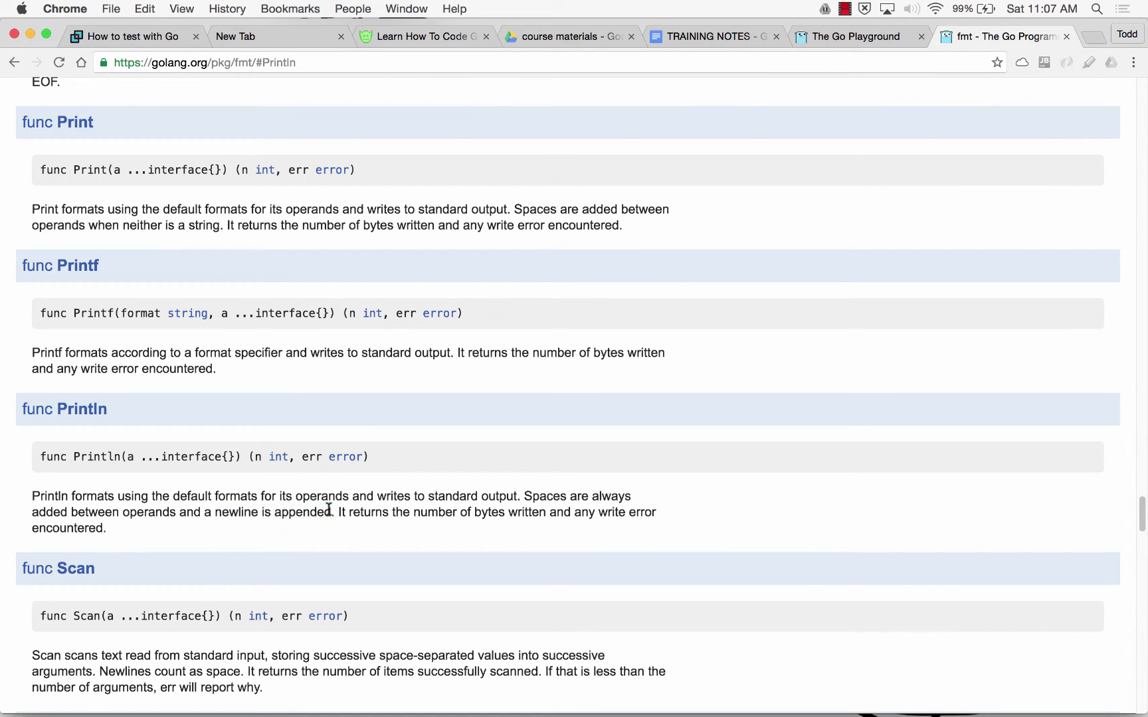
- Back in the Go Playground, change line 8's fmt.Println to fmt.Print
left_click(836, 30)
left_click(172, 226)
key("BackSpace")
key("BackSpace")
- Run line 8 alternately as fmt.Print and fmt.Println twice, finishing with Println (36 + 6 = 42)
left_click(189, 98)
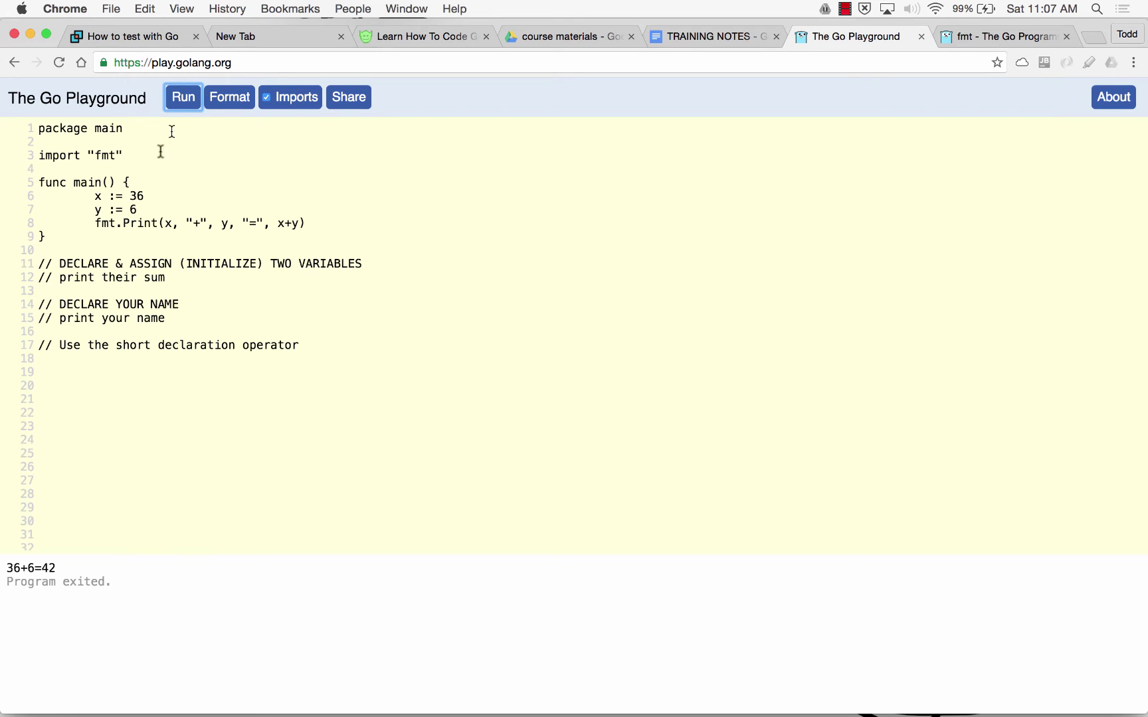
left_click(157, 223)
type("ln")
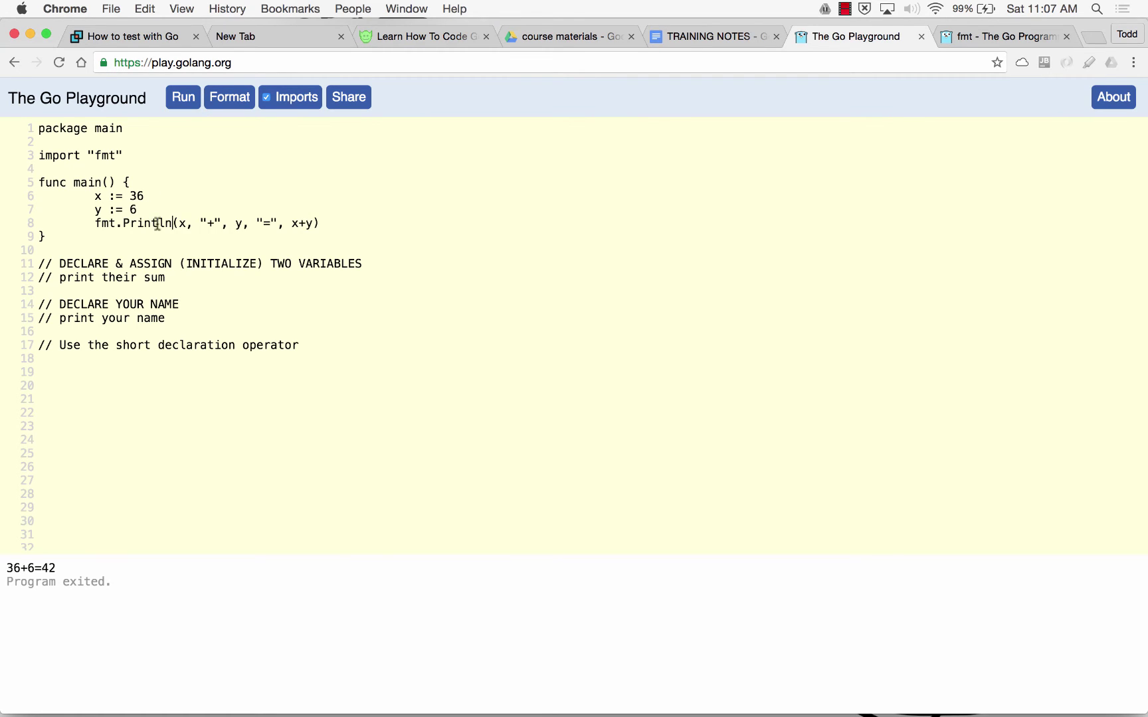
left_click(188, 100)
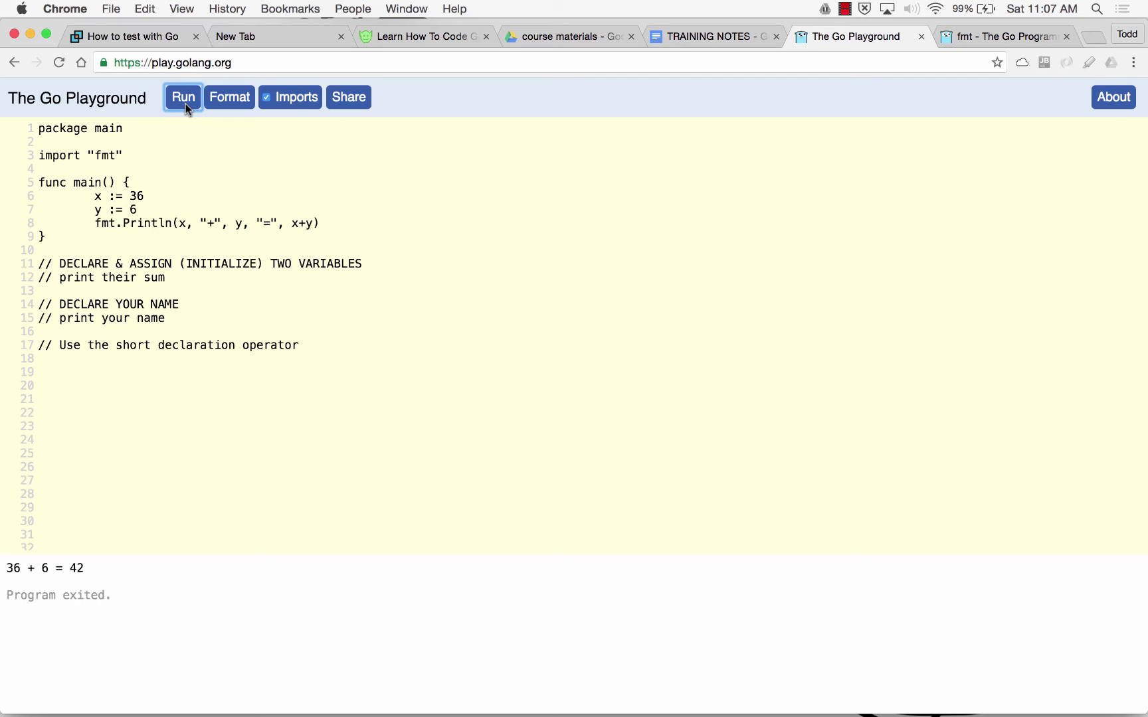
left_click(176, 221)
key("BackSpace")
key("BackSpace")
left_click(190, 102)
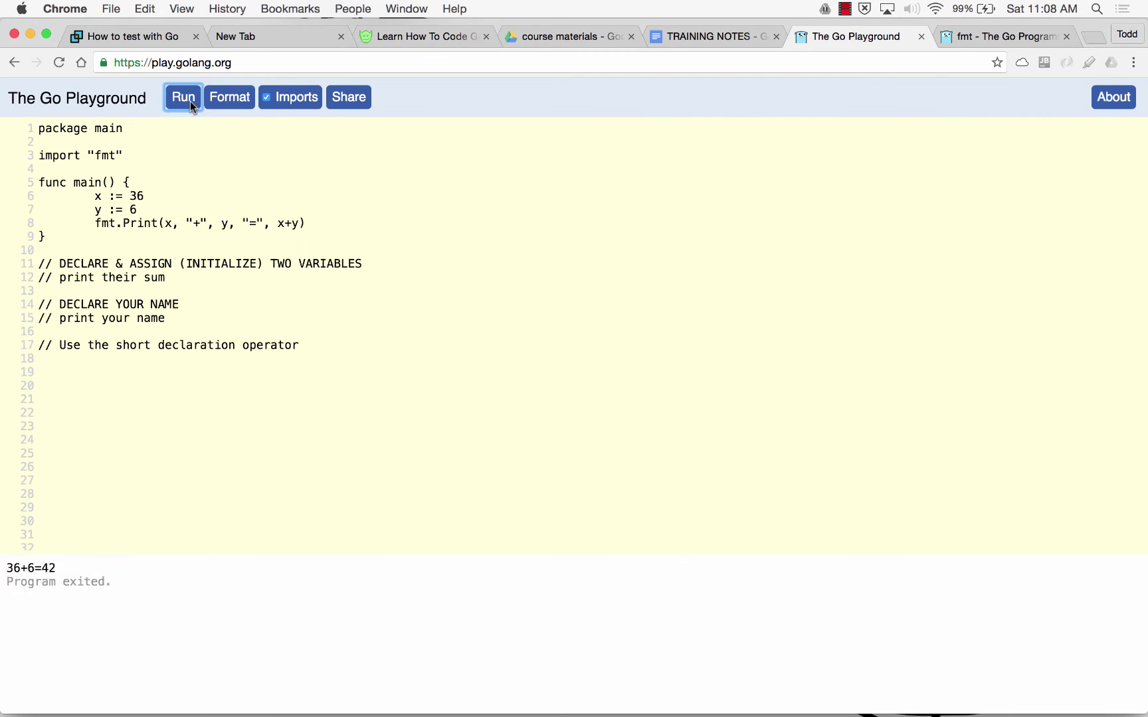
left_click(159, 224)
type("ln")
left_click(181, 101)
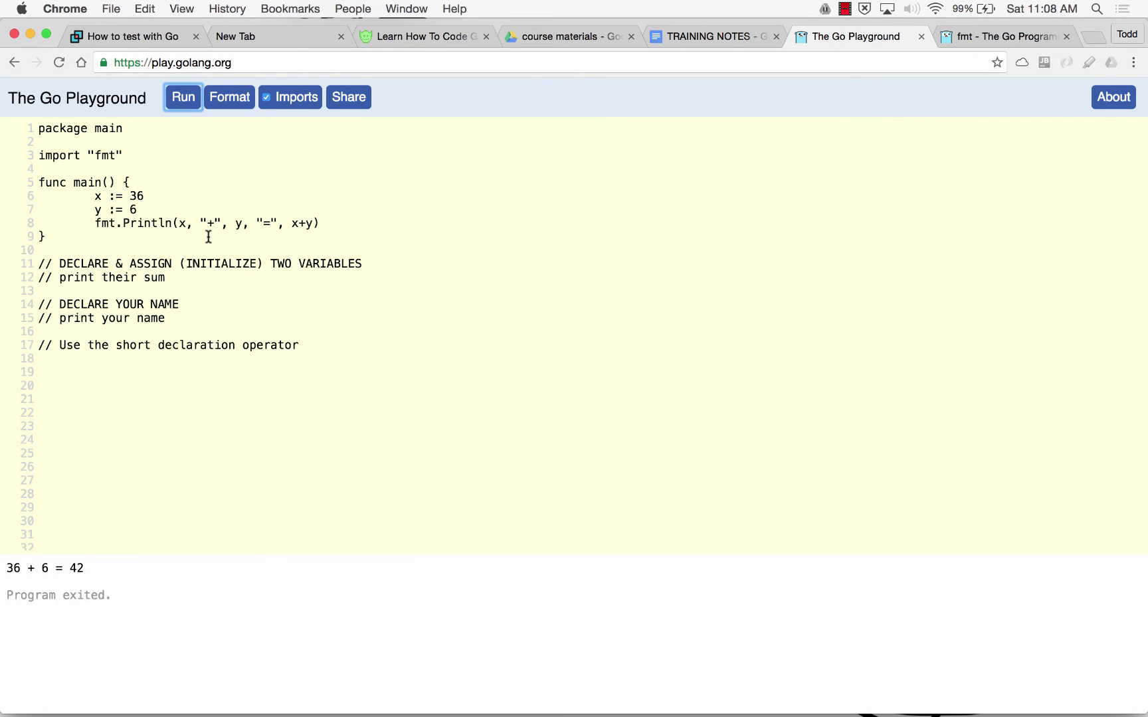
left_click(242, 225)
- Add line 9 fmt.Print("THE END") below the sum and run it
left_click(326, 222)
key("Return")
type("fmt.Print")
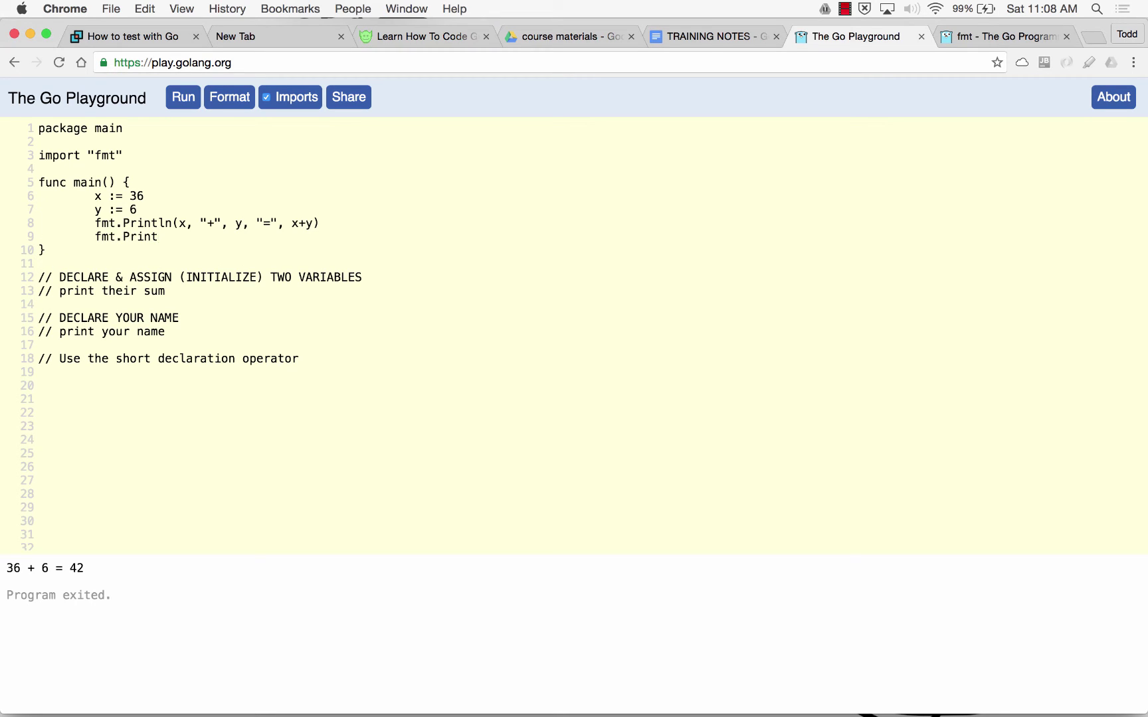
type("{")
type("\"\"THE")
key("BackSpace")
key("BackSpace")
key("BackSpace")
key("BackSpace")
key("BackSpace")
key("BackSpace")
type("(\"THE END\")")
left_click(190, 98)
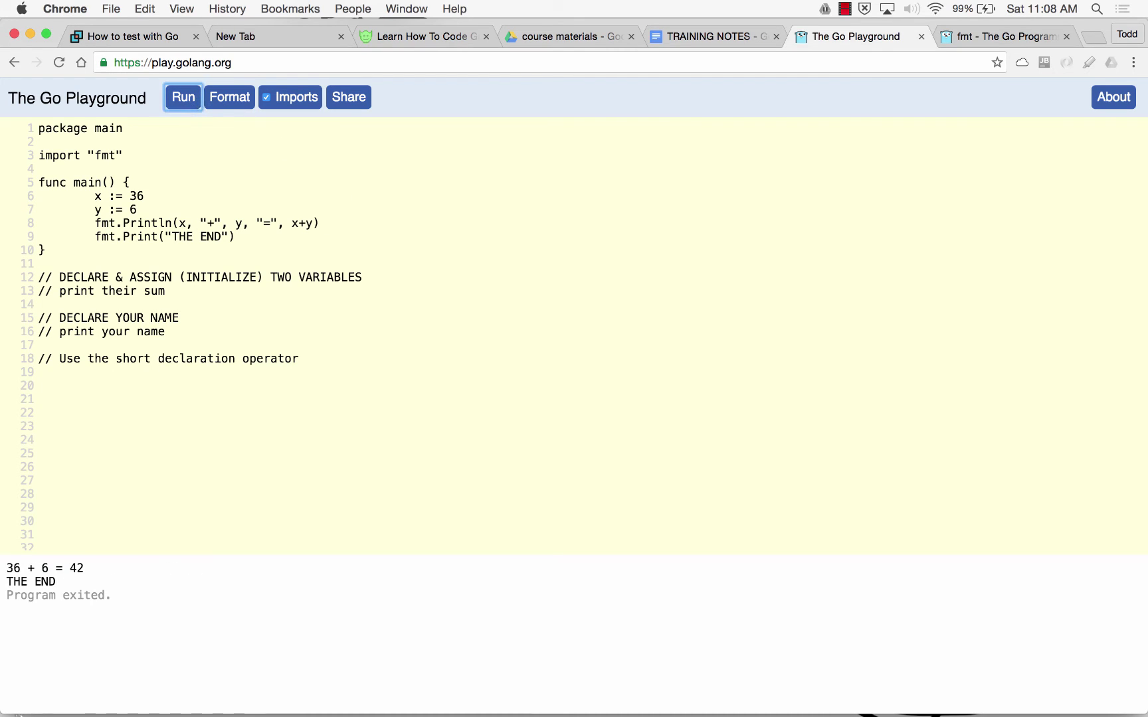
- Change line 8 to fmt.Print with a "\n" argument, so THE END prints on its own line
left_click_drag(320, 225, 271, 225)
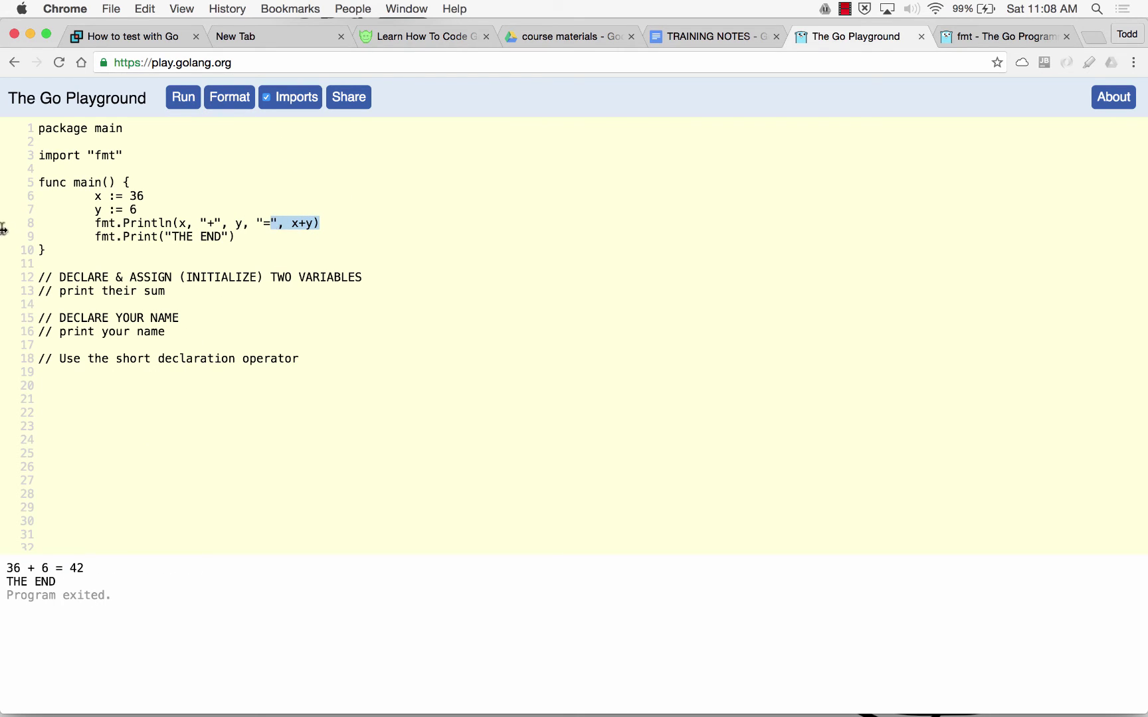
left_click(171, 224)
key("BackSpace")
key("BackSpace")
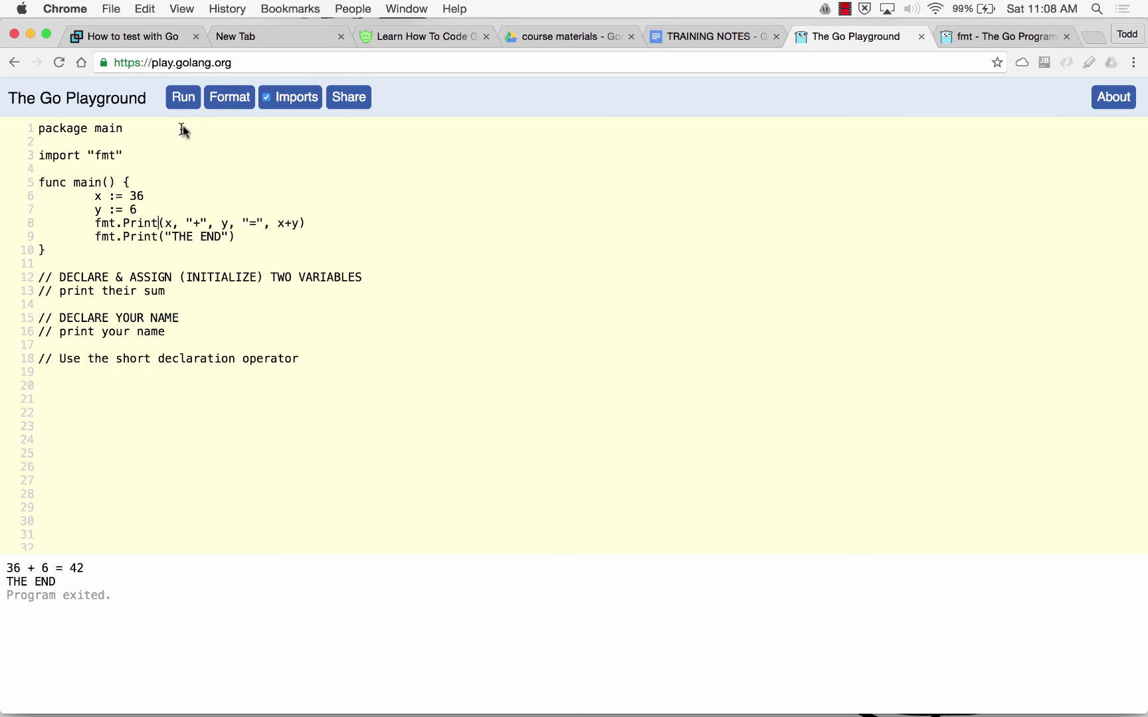
left_click(186, 100)
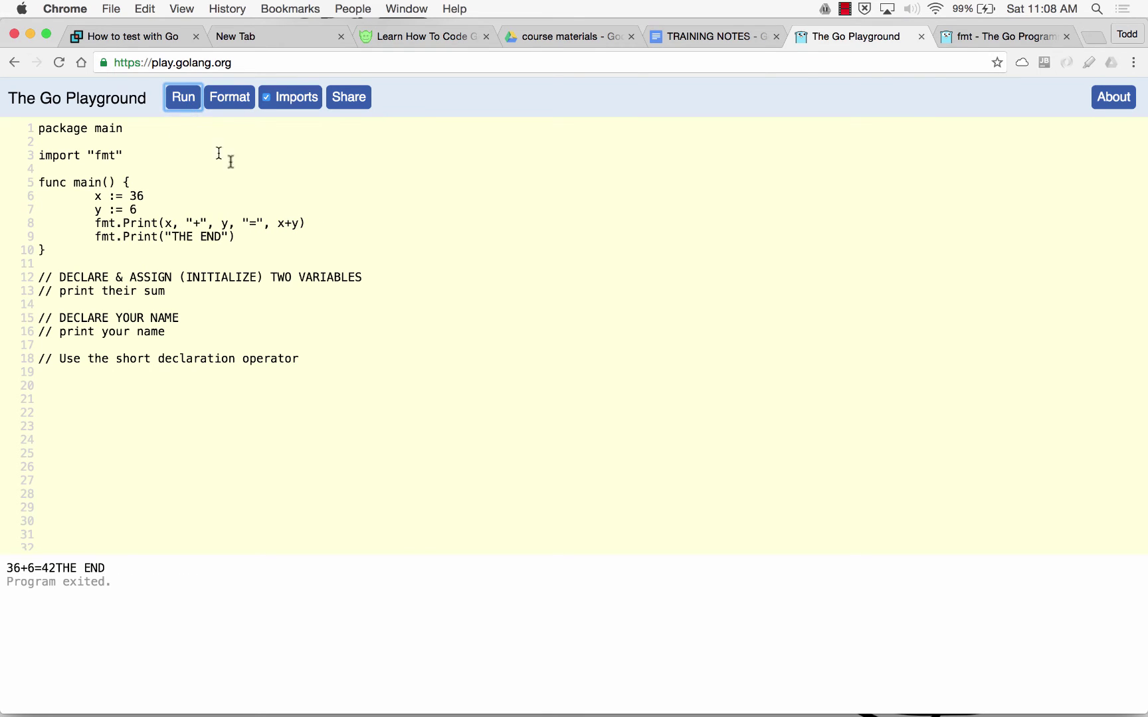
left_click(300, 223)
type(", \"\"\\n")
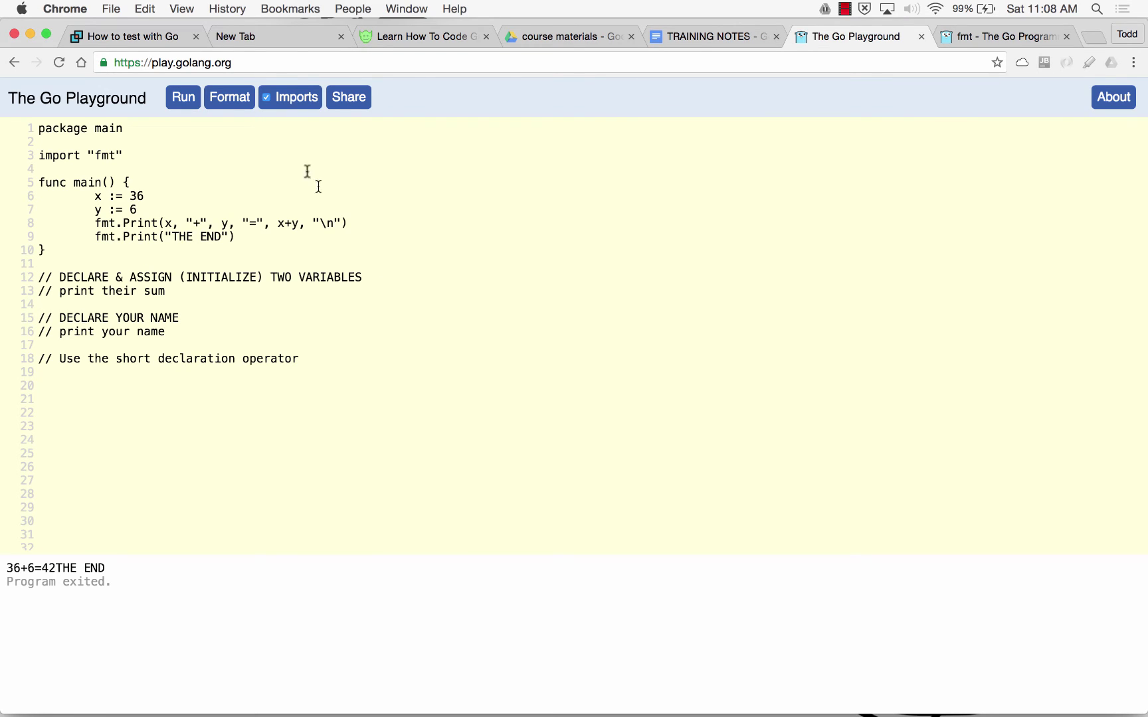
left_click(184, 98)
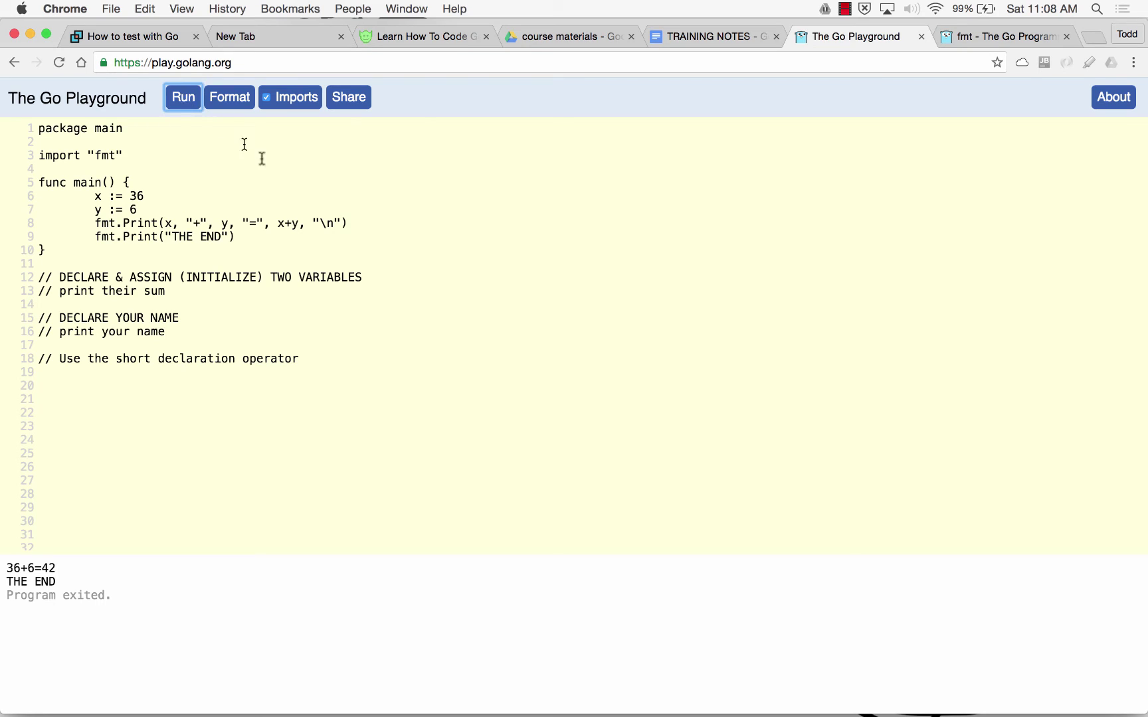
left_click_drag(341, 226, 314, 226)
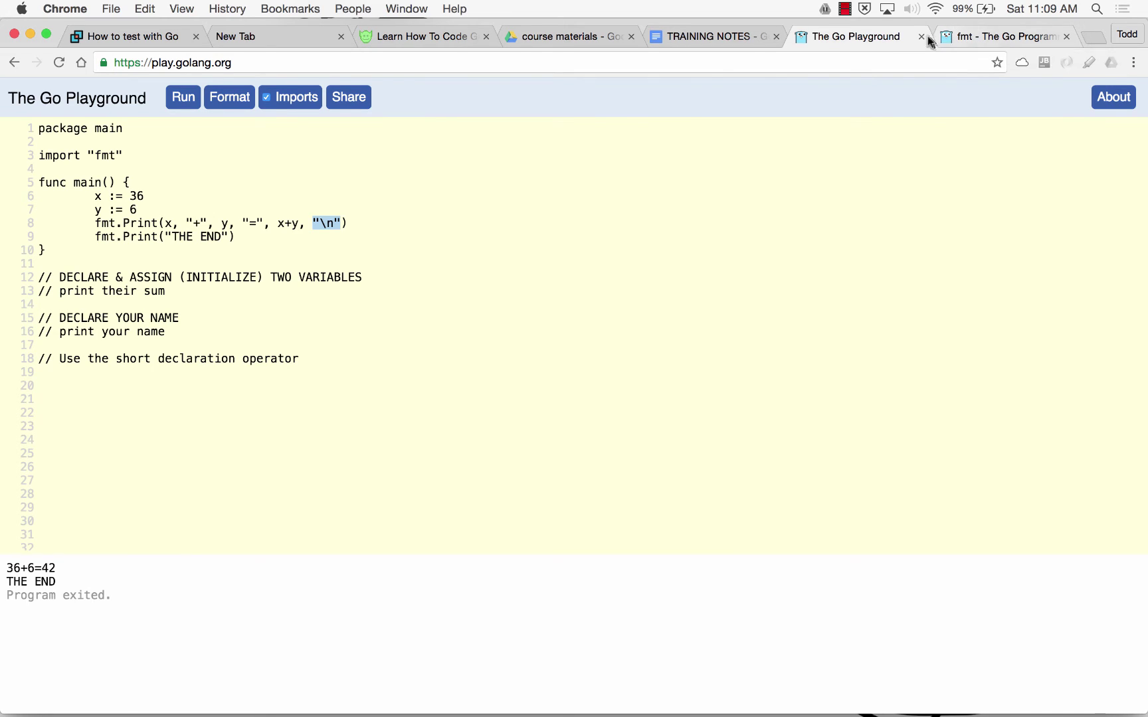
- Add a quote on line 8 and make line 9 read The teacher said, "THIS IS THE END"
left_click(245, 224)
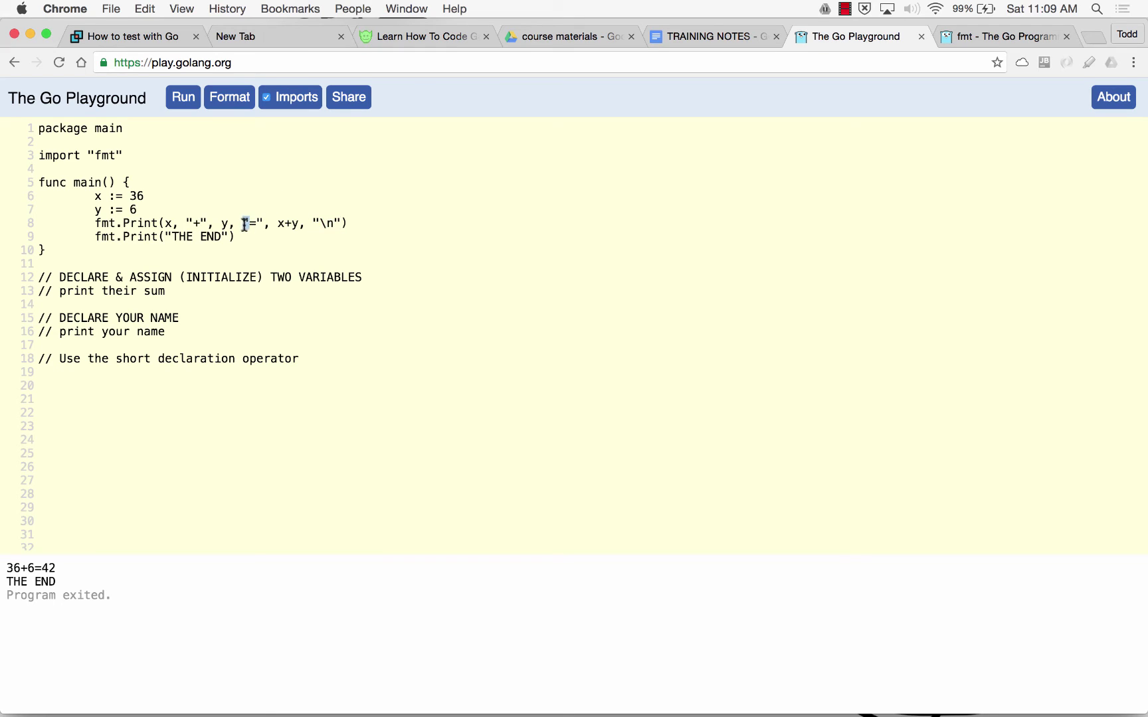
type("\"")
left_click(173, 236)
type("The teacher said this T")
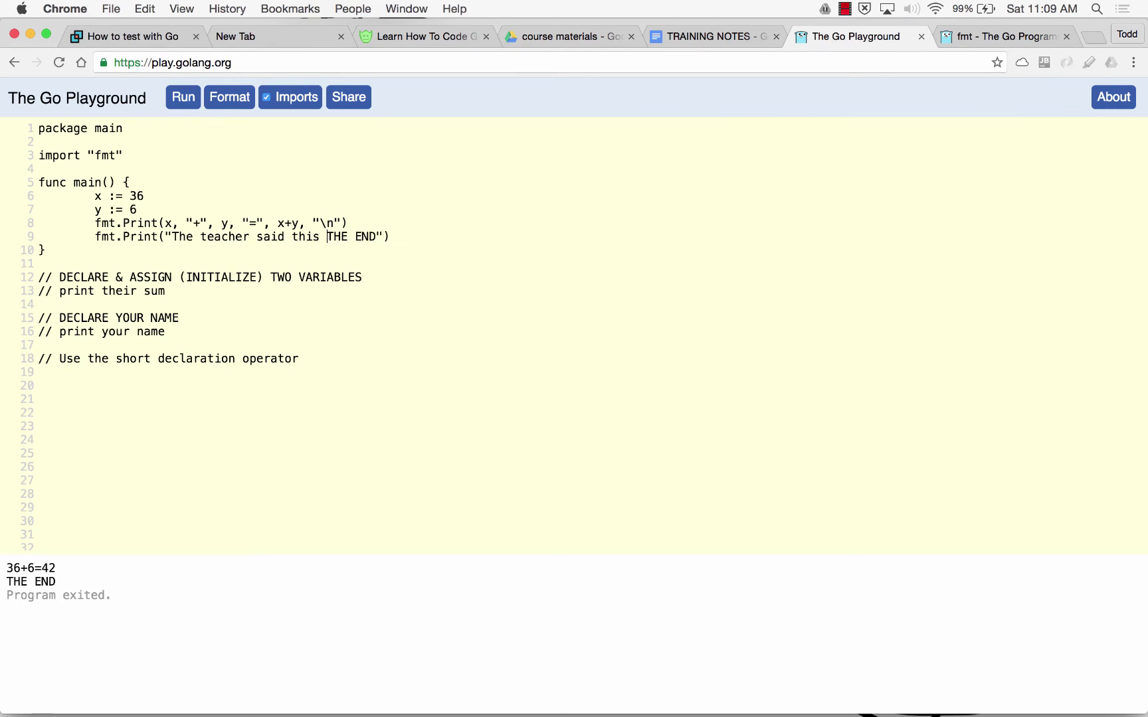
key("BackSpace")
key("BackSpace")
key("BackSpace")
key("BackSpace")
key("BackSpace")
key("BackSpace")
type(", \"THIS IS")
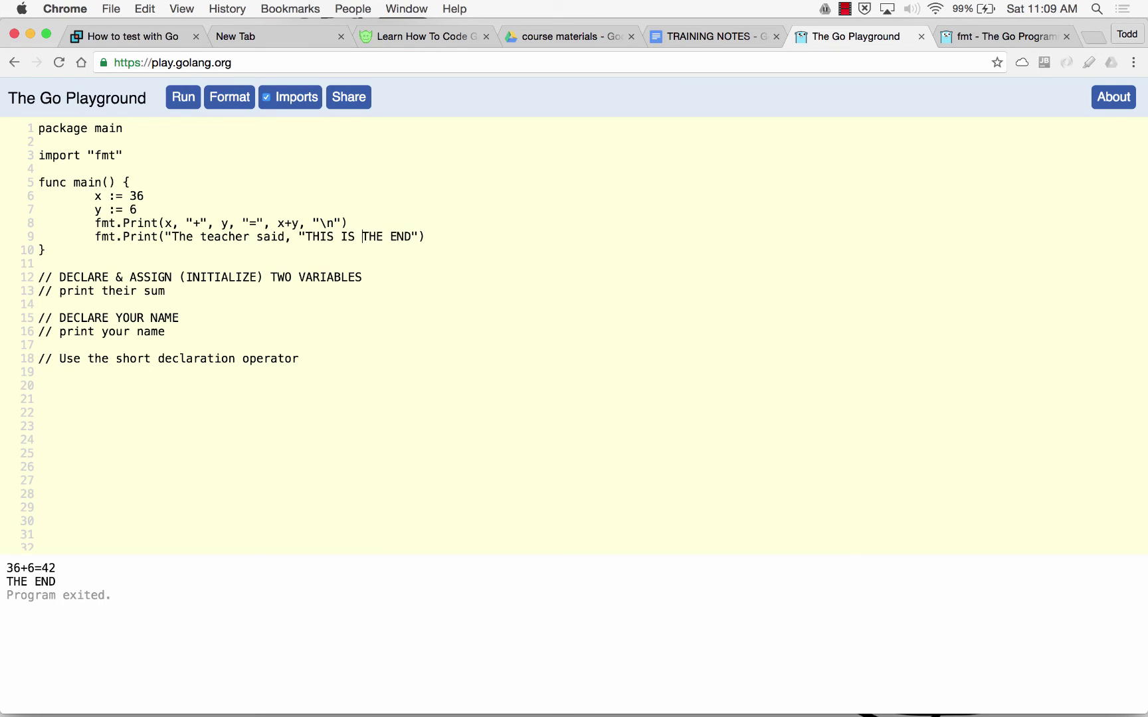
key("Right")
key("Right")
key("Right")
key("Right")
type("`")
key("Left")
key("Left")
key("Left")
key("Left")
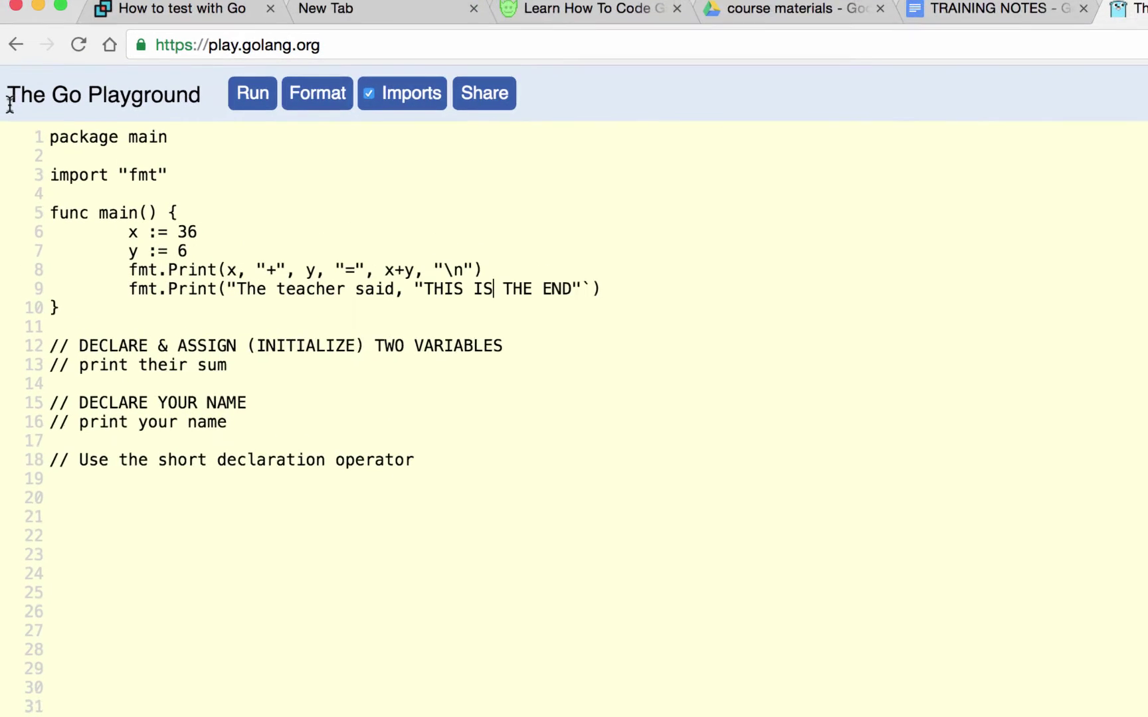
- Open line 9's string with a backtick, run the raw string version, and shrink the browser window
left_click(276, 321)
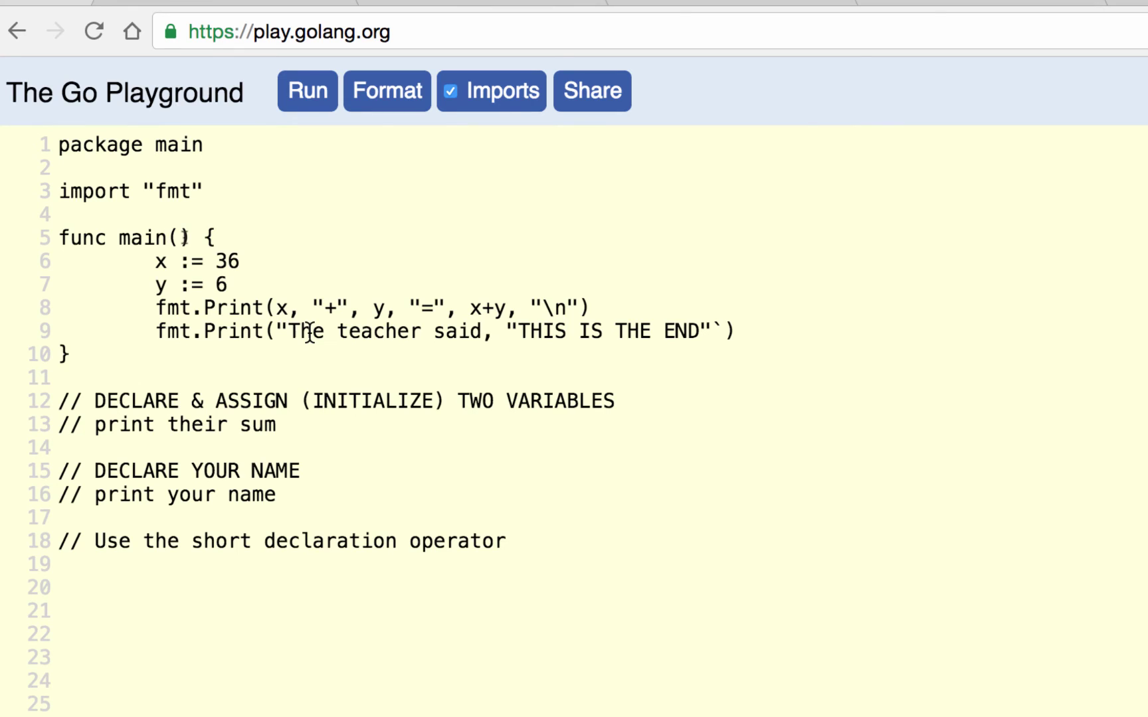
key("BackSpace")
type("`")
left_click(317, 100)
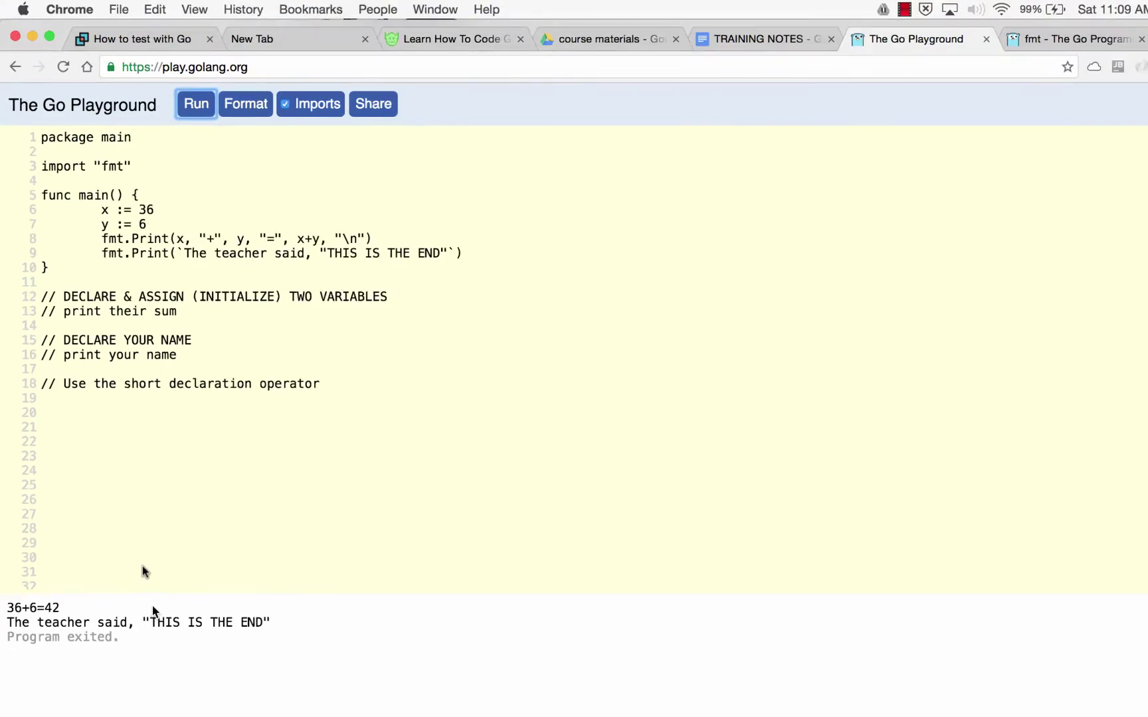
left_click_drag(1147, 329, 1027, 343)
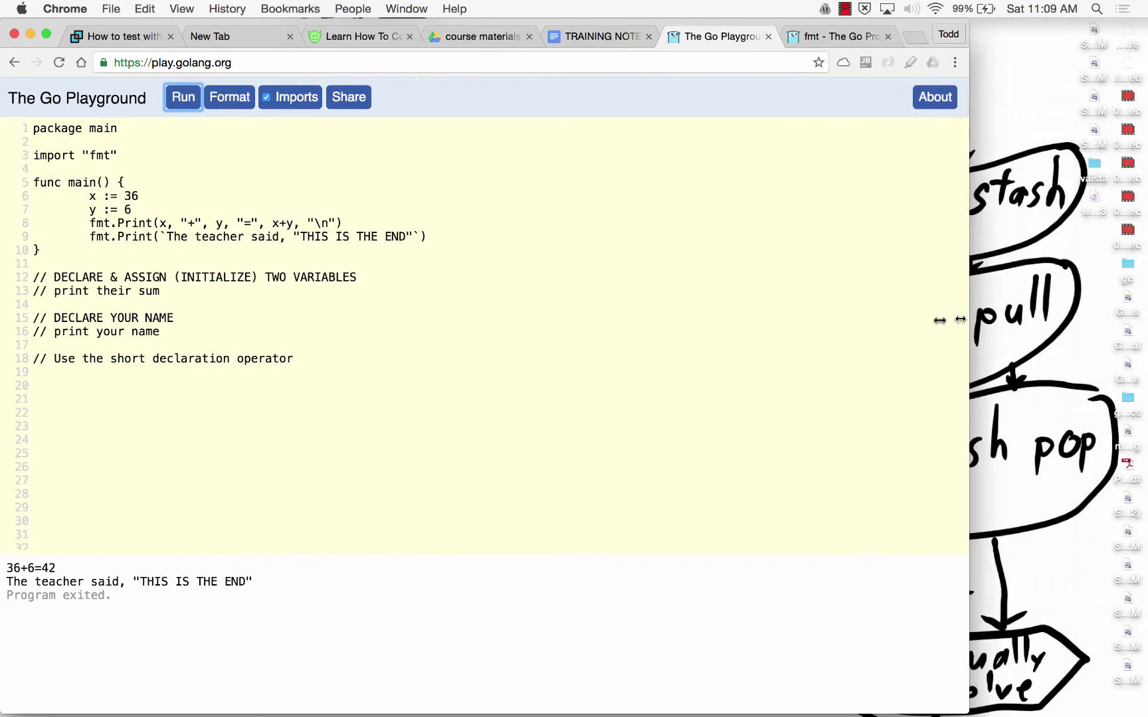
left_click_drag(961, 320, 915, 322)
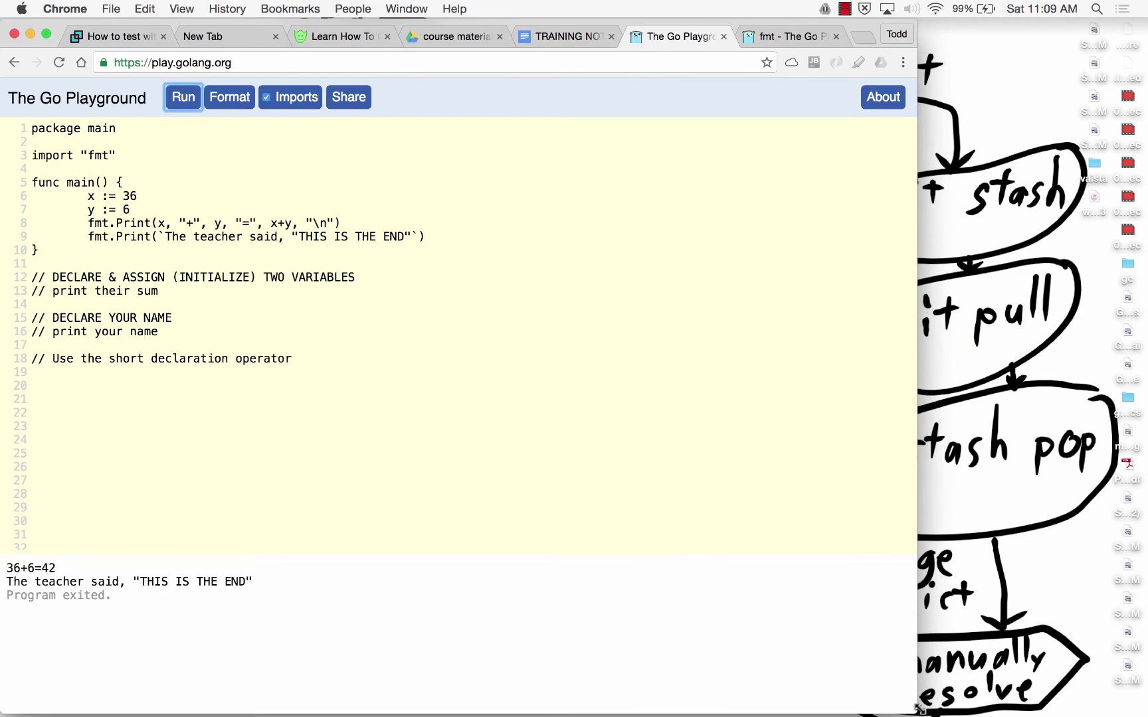
- Shrink the browser window and point out the opening and closing backticks on line 9
mouse_move(919, 707)
left_mouse_down()
mouse_move(828, 610)
mouse_move(714, 521)
mouse_move(478, 515)
left_mouse_up()
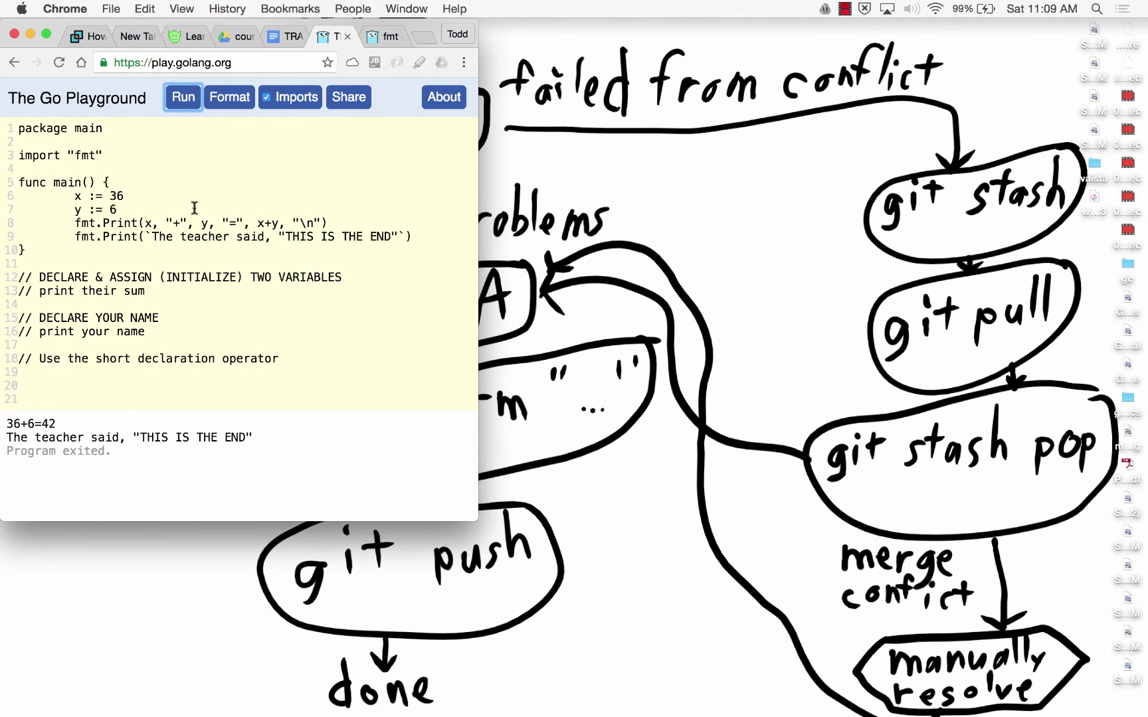
key("Tab")
key("Tab")
key("Tab")
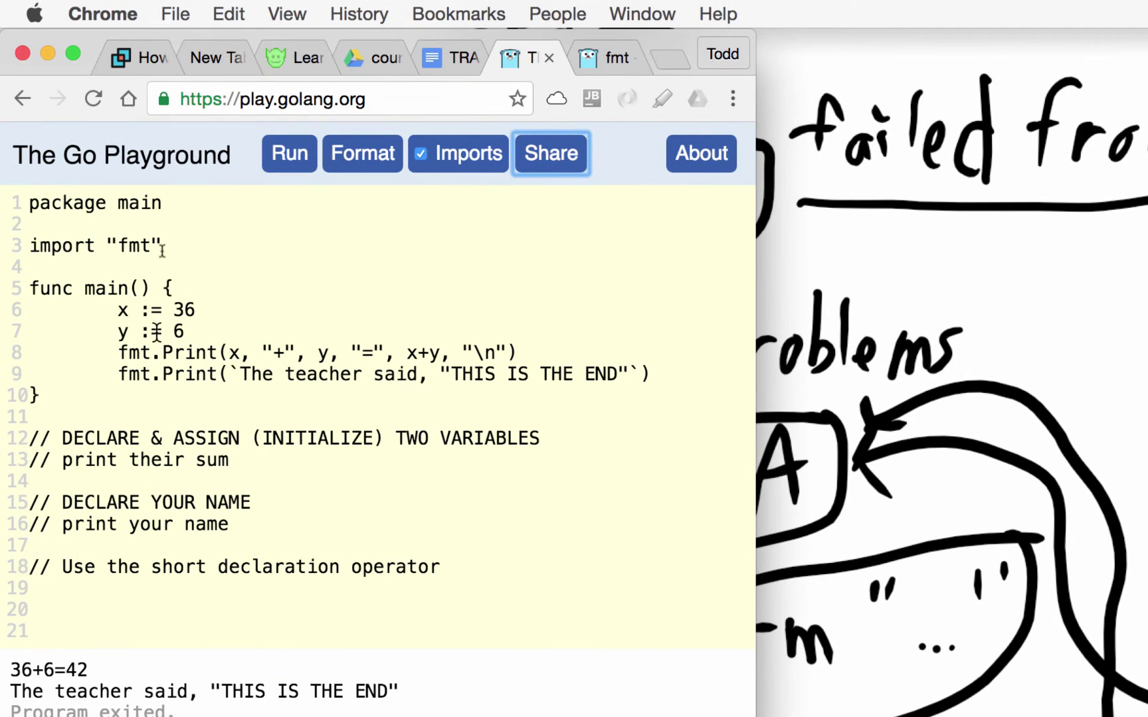
left_click_drag(229, 374, 240, 374)
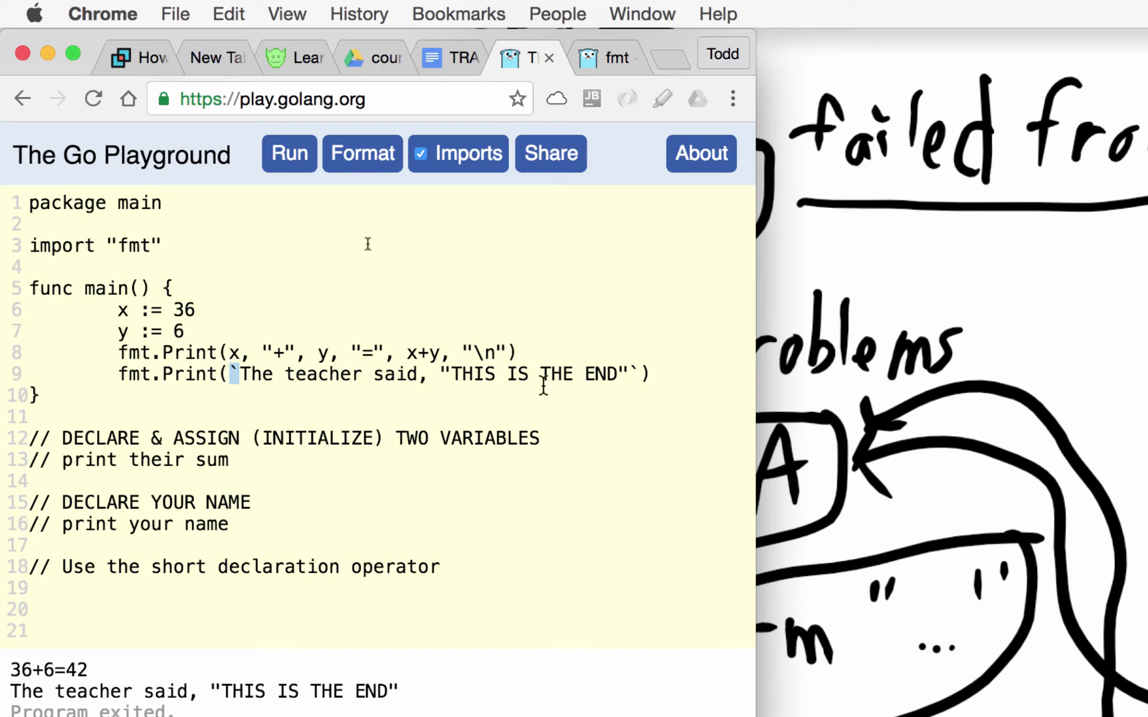
left_click_drag(629, 374, 639, 374)
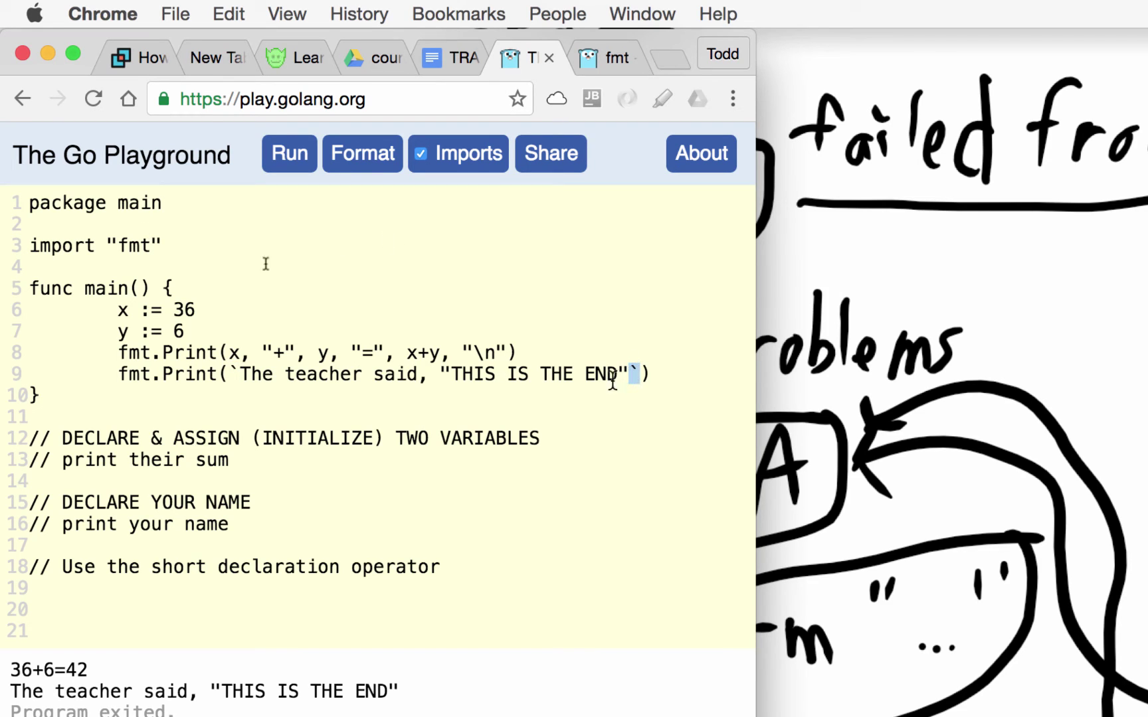
- Split the raw string across lines 9 and 10, indent it, and run the multi-line version
left_click(372, 375)
key("Return")
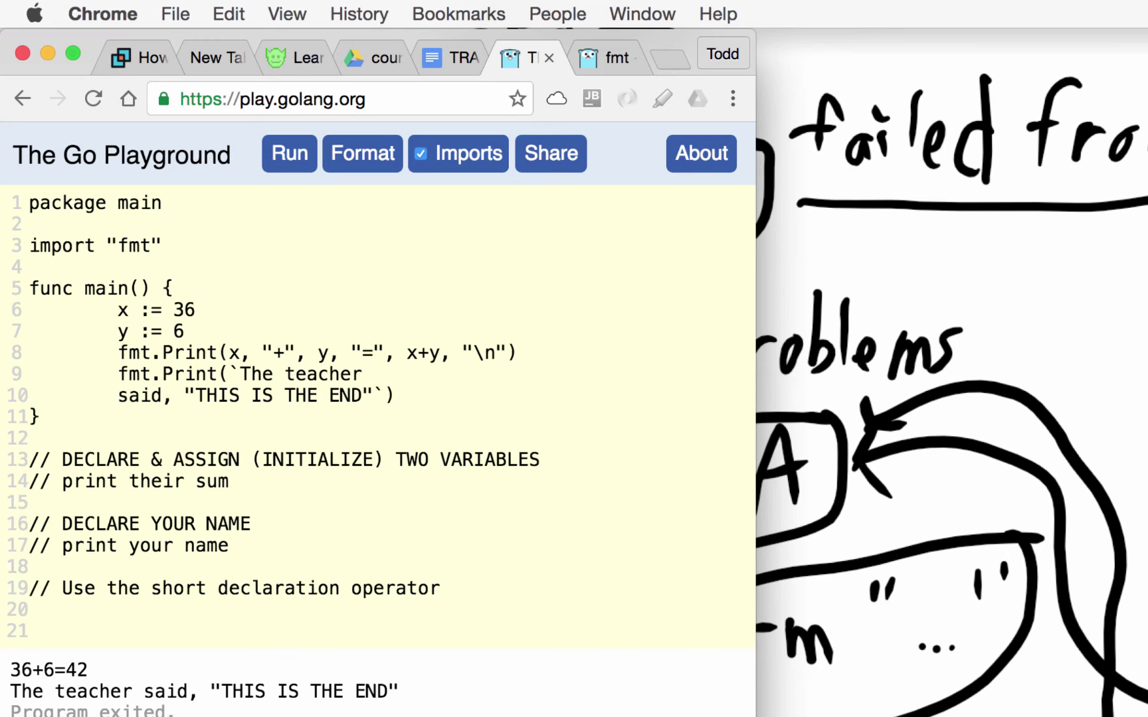
key("Tab")
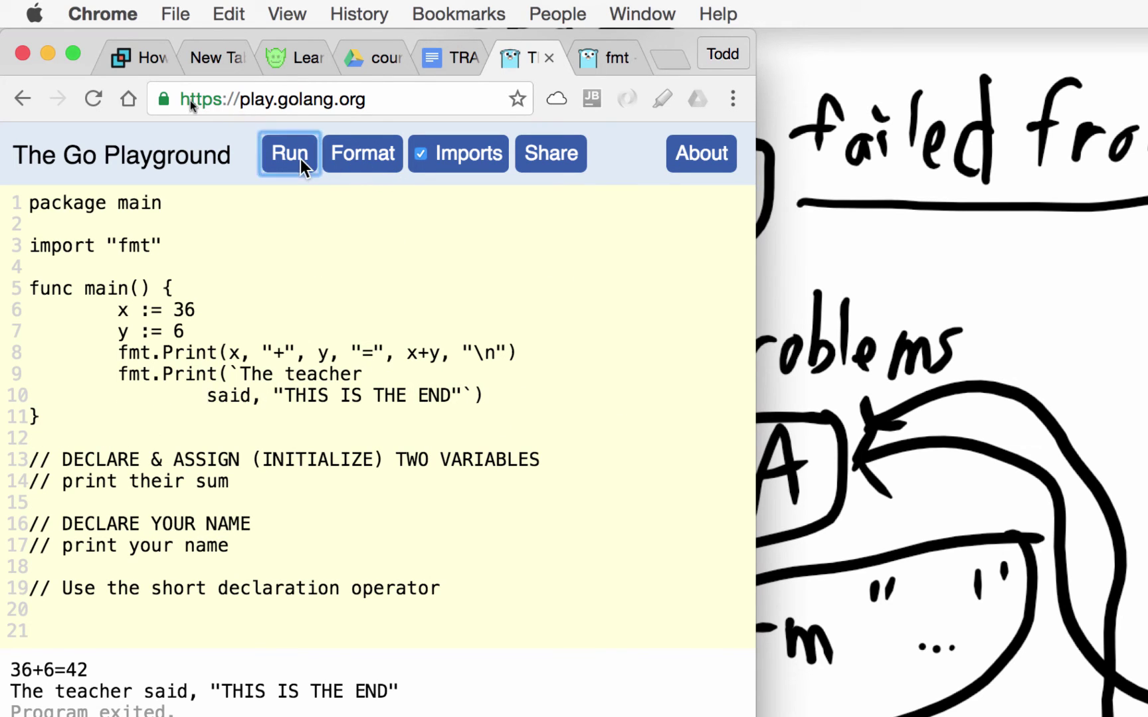
left_click(296, 158)
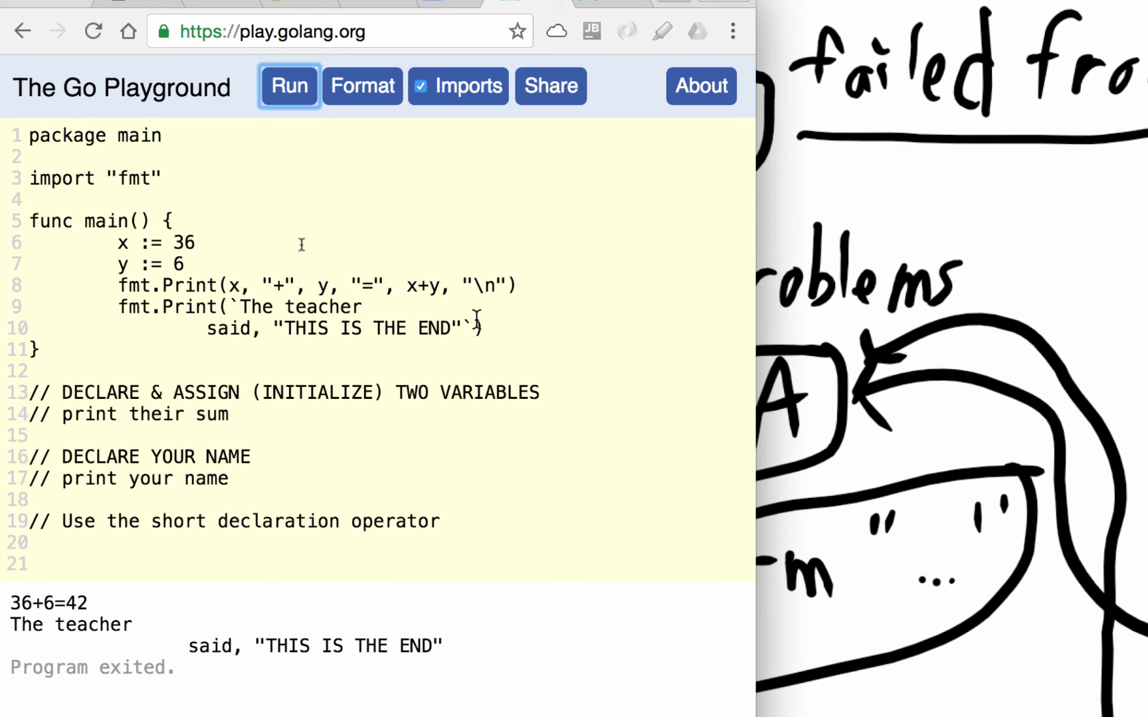
left_click_drag(474, 326, 464, 325)
left_click_drag(244, 307, 234, 306)
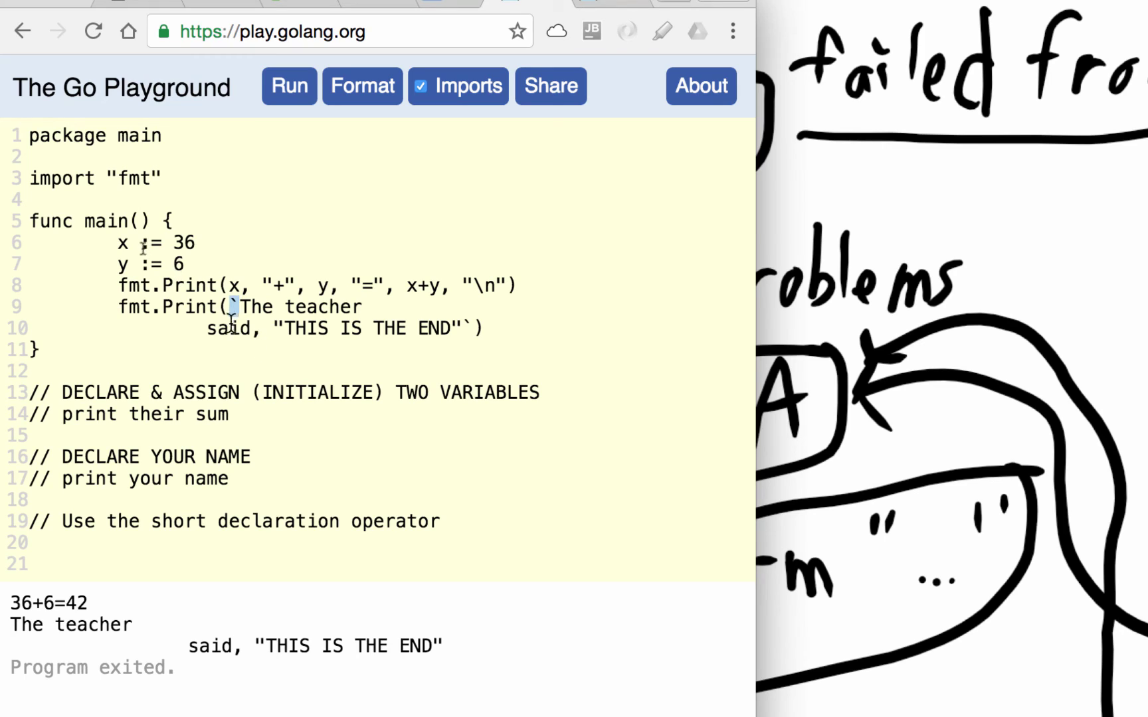
- Rejoin the raw string onto one line, restore the full-screen window, and create a share link
left_click(203, 329)
key("BackSpace")
key("BackSpace")
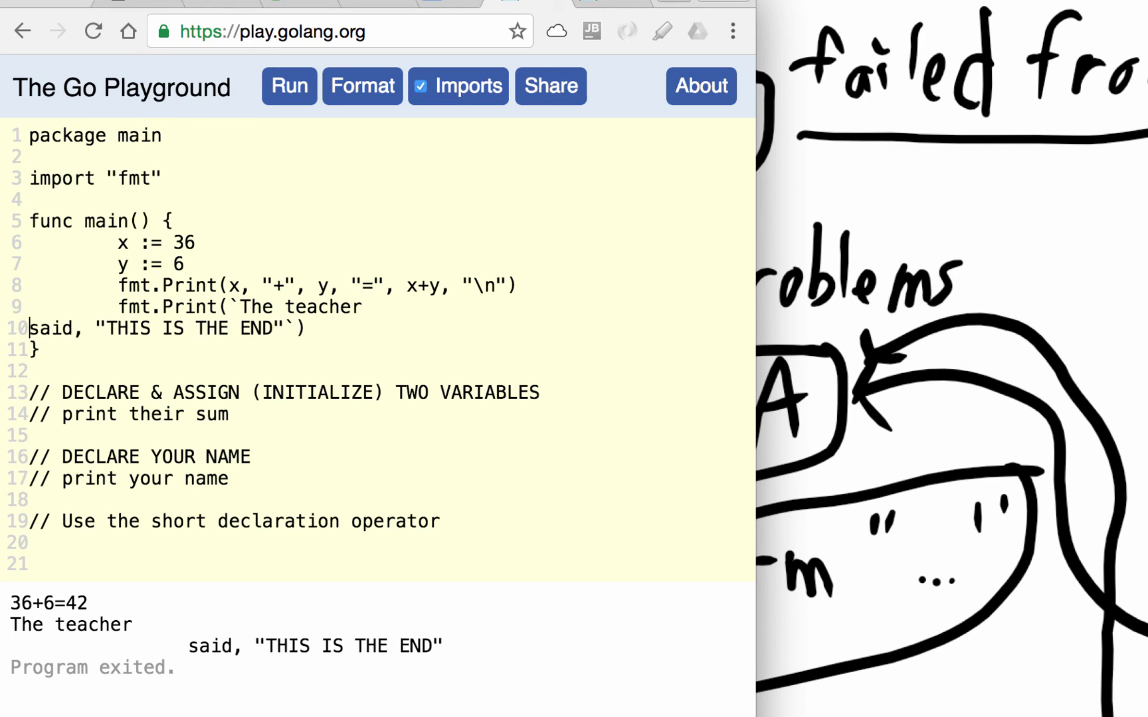
key("BackSpace")
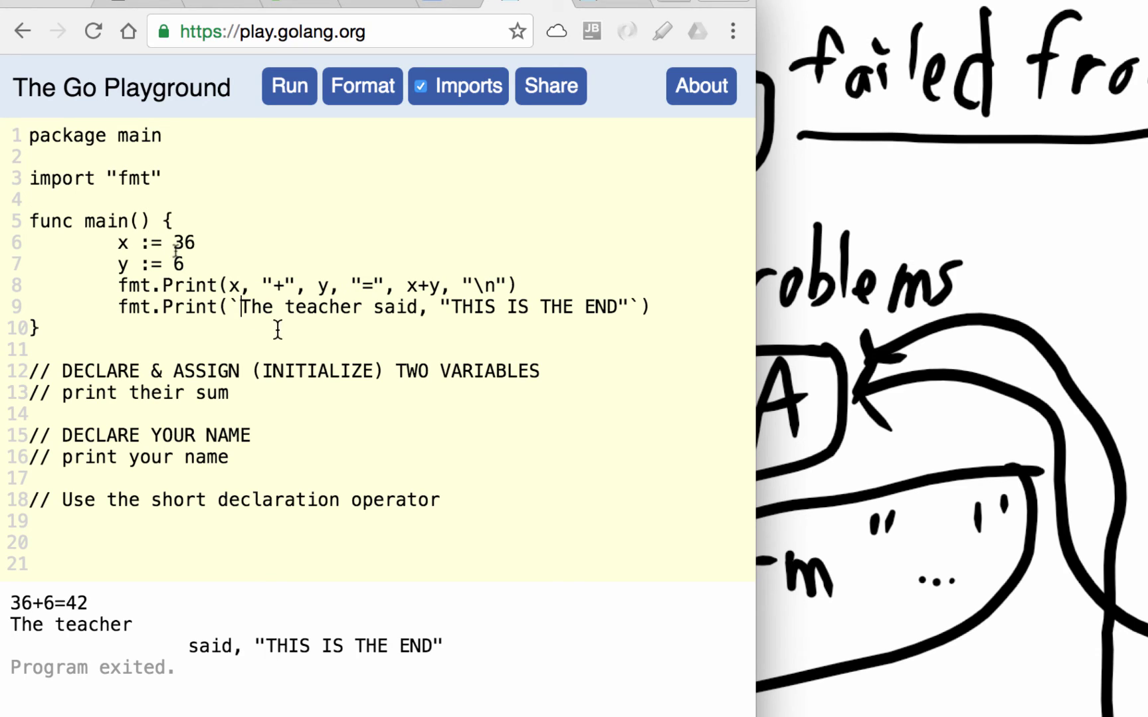
key("BackSpace")
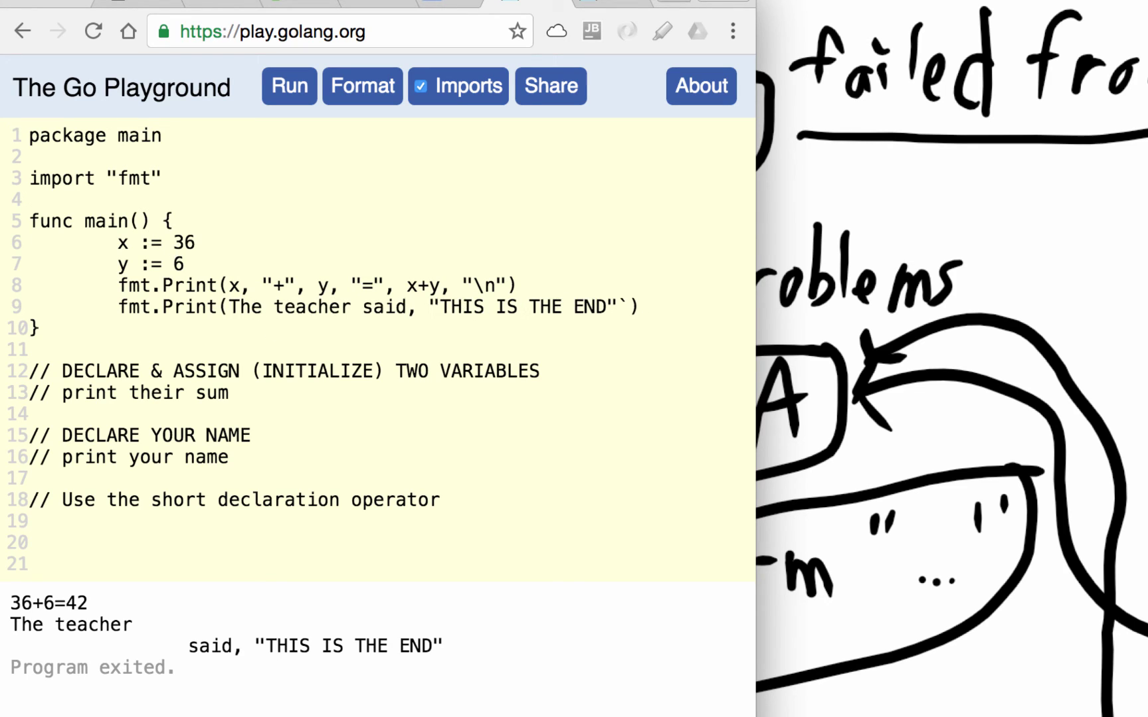
type("\"")
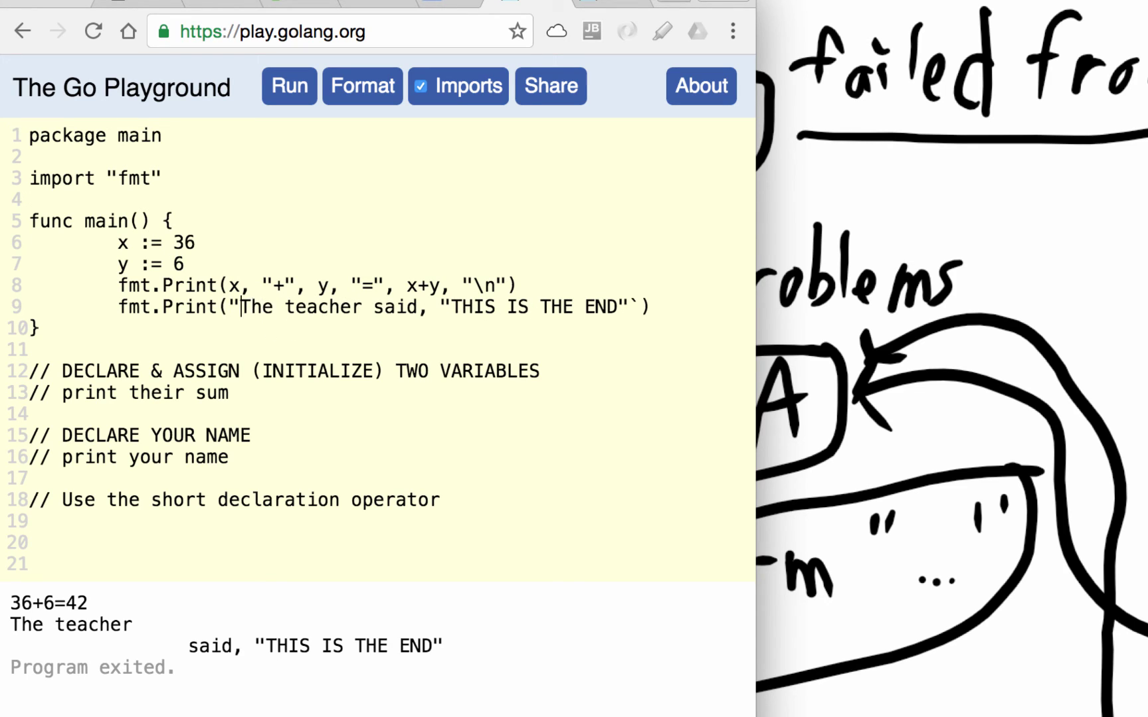
key("BackSpace")
type("`")
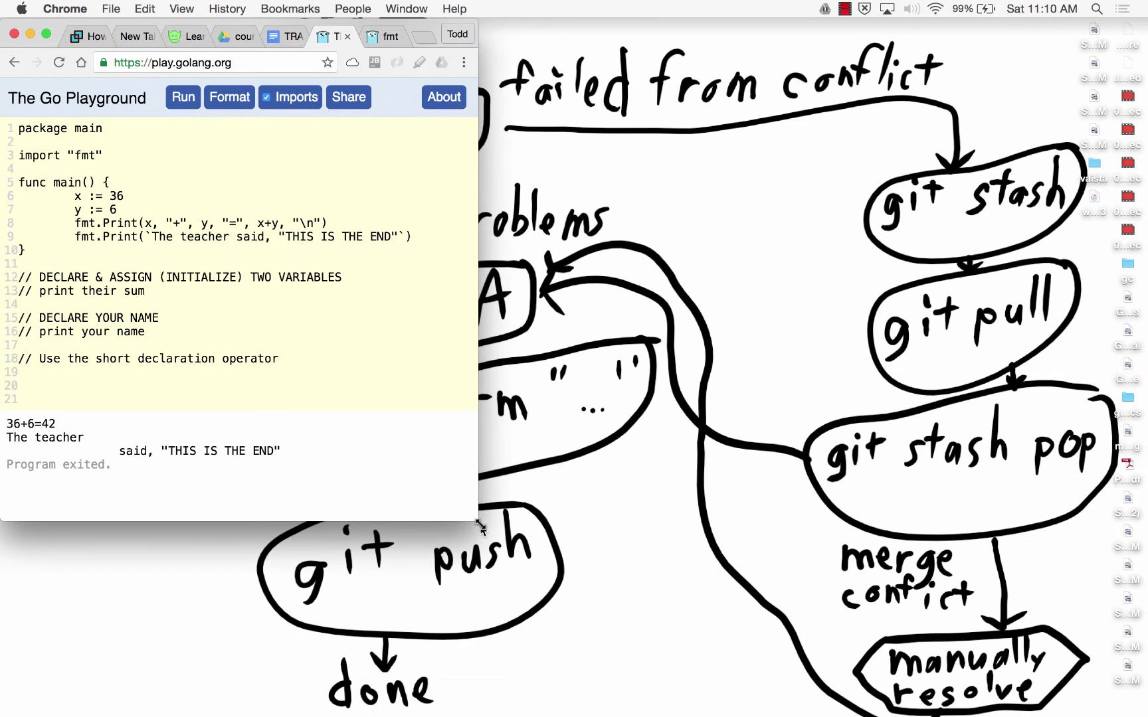
left_click_drag(479, 528, 1144, 713)
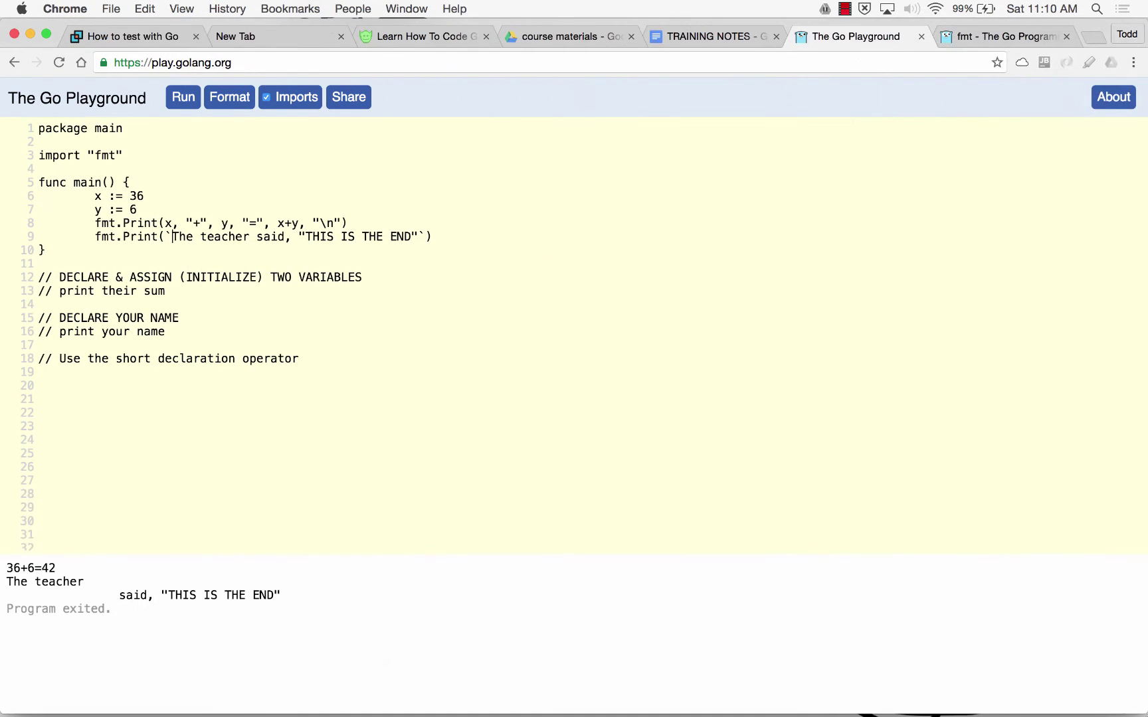
left_click(350, 97)
- Copy the share link and paste it into a new Normal text bullet in TRAINING NOTES
key("super+c")
left_click(704, 37)
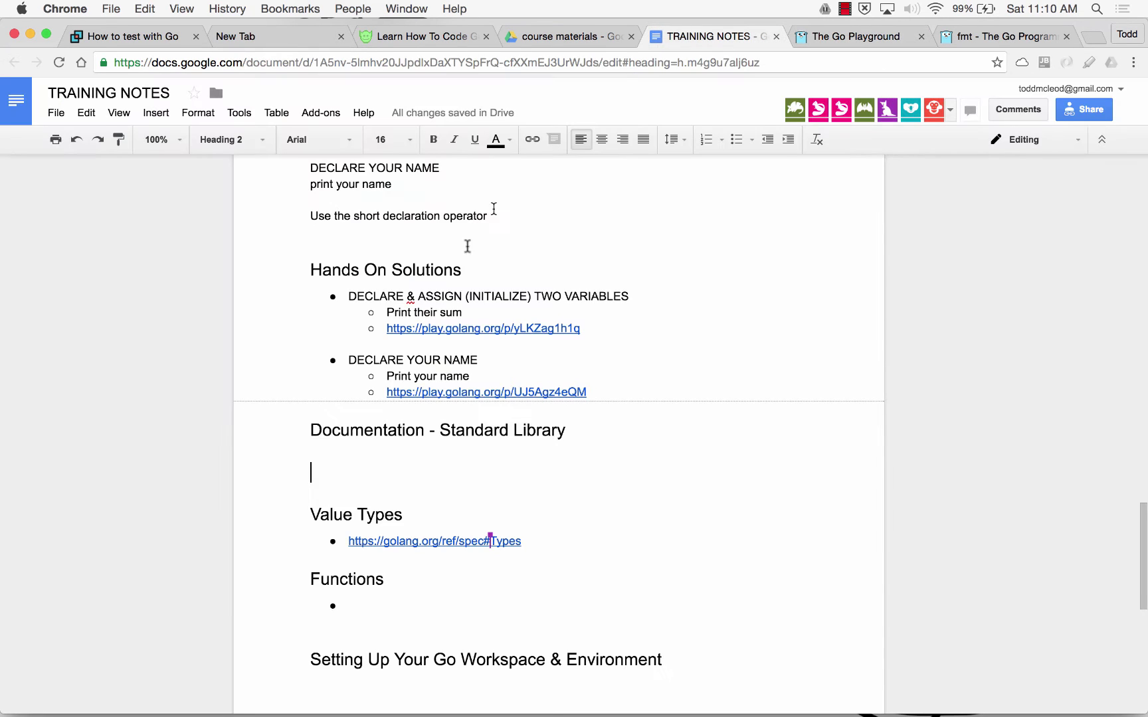
left_click(735, 140)
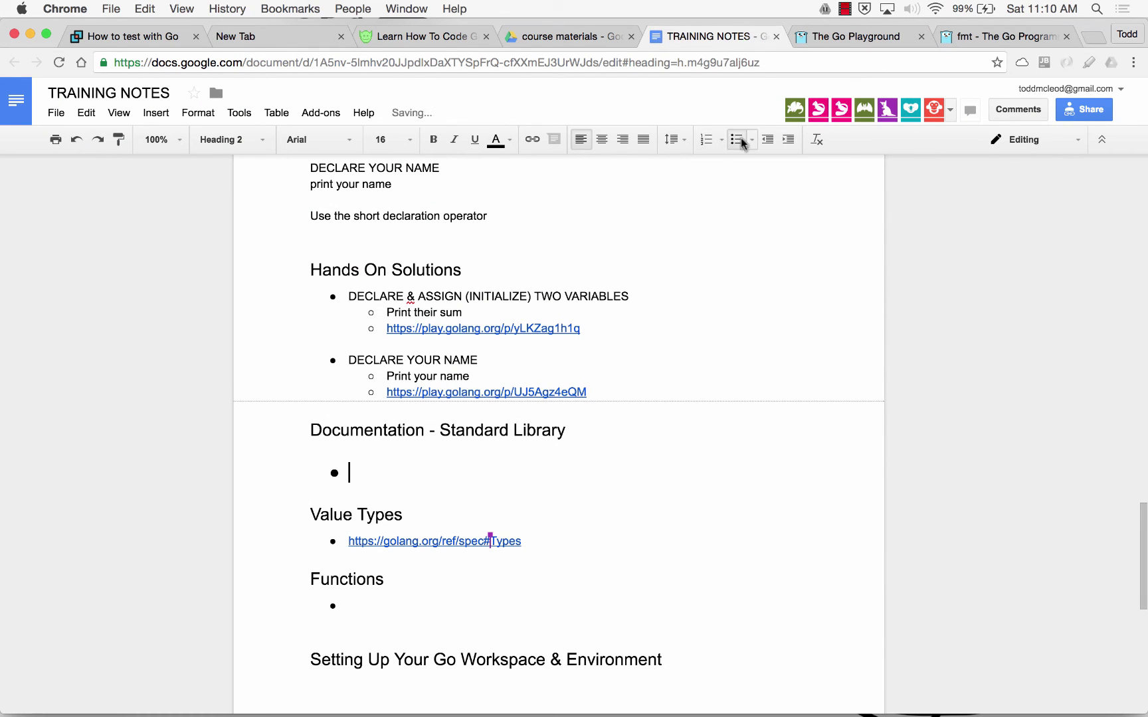
left_click(240, 142)
left_click(240, 167)
key("super+v")
- Add a Strings item with sub-points Double quotes and Back ticks, then Raw string literal nested under Back ticks
left_click(345, 457)
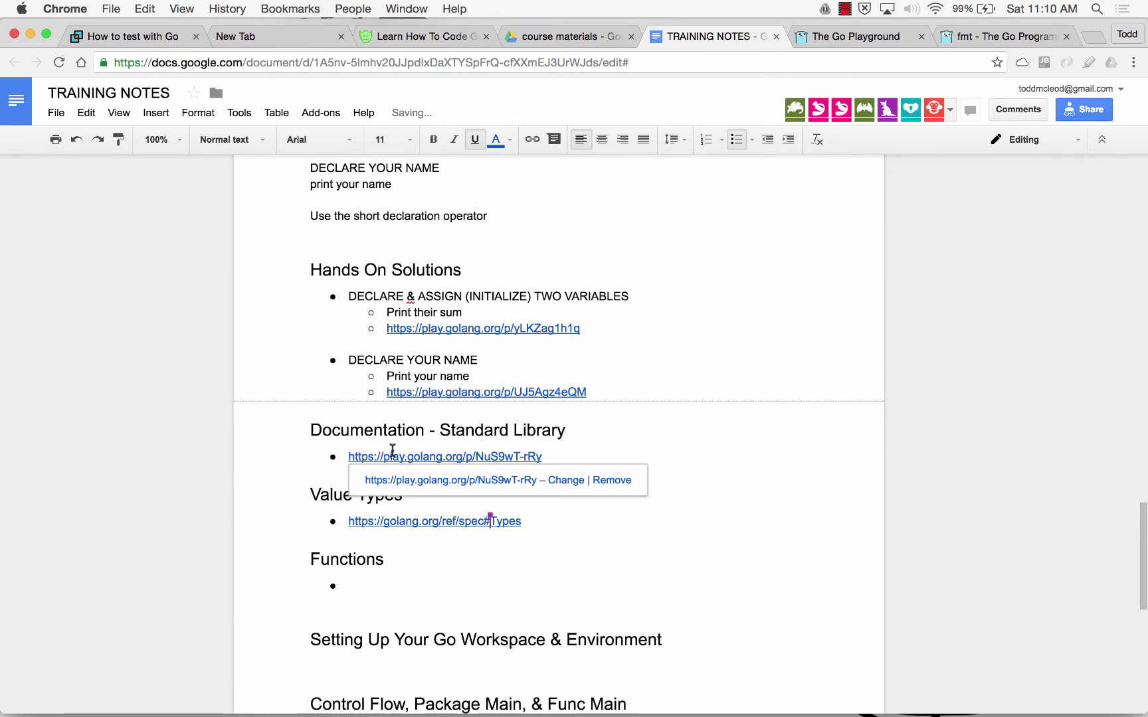
type("Strings")
key("Return")
key("Left")
key("Return")
key("Tab")
type("Double q")
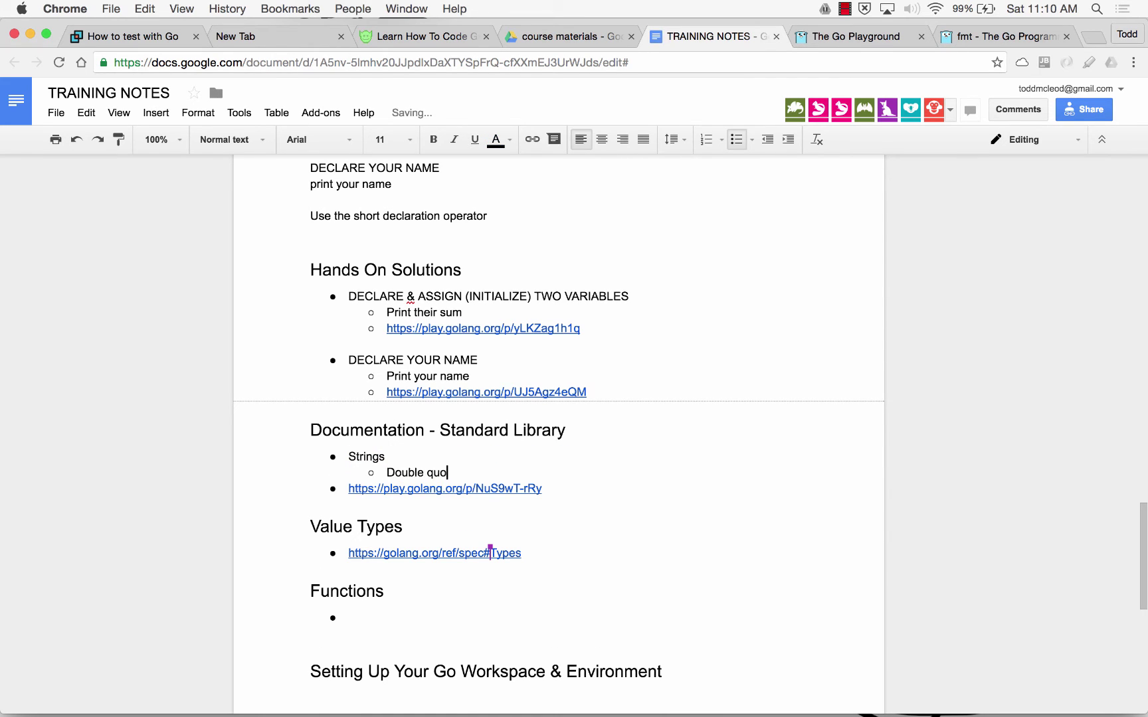
type("uotes")
key("Return")
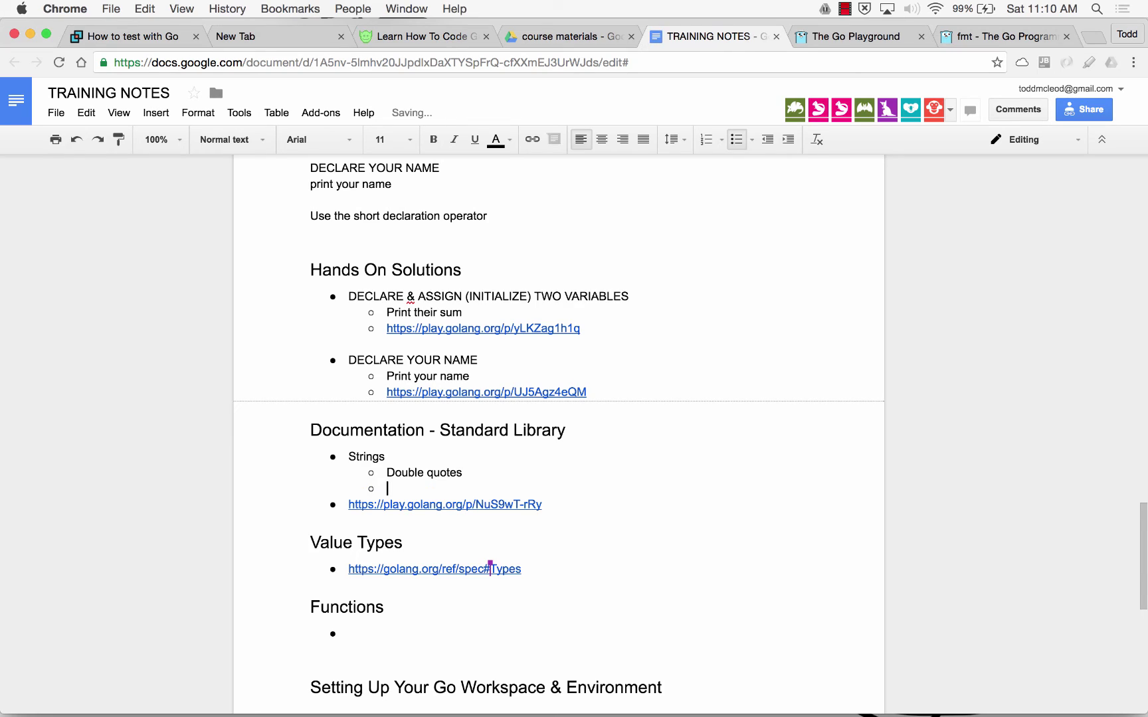
type("Back ticks")
key("Return")
key("Tab")
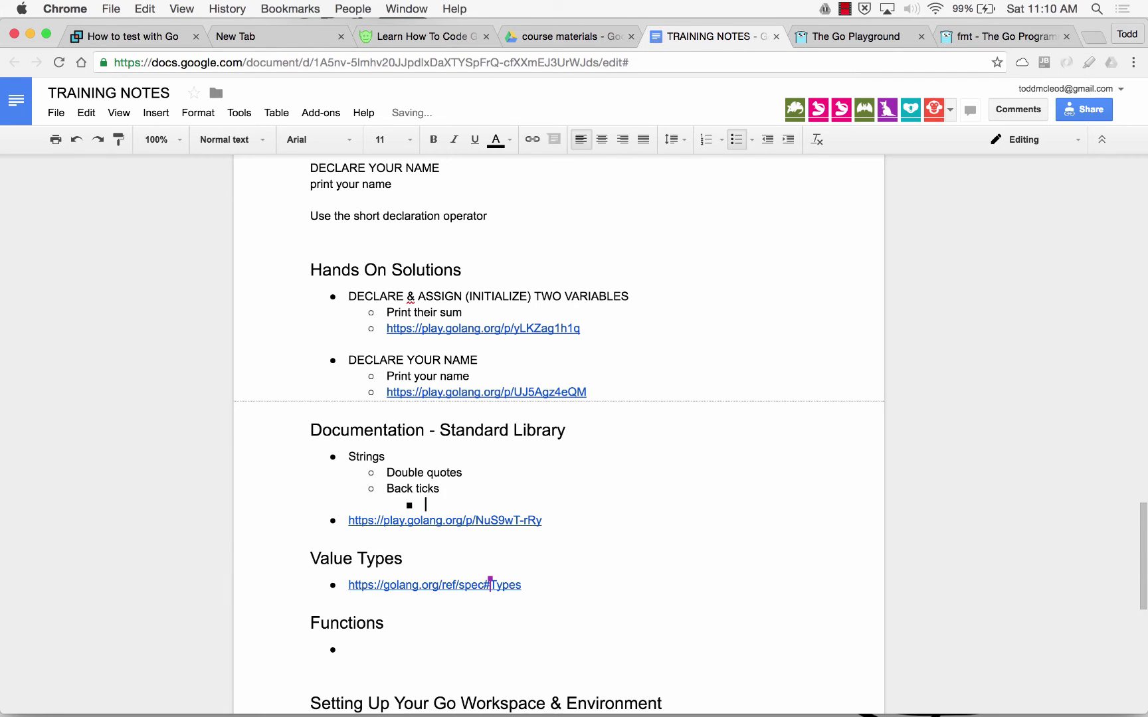
type("Raw string liter")
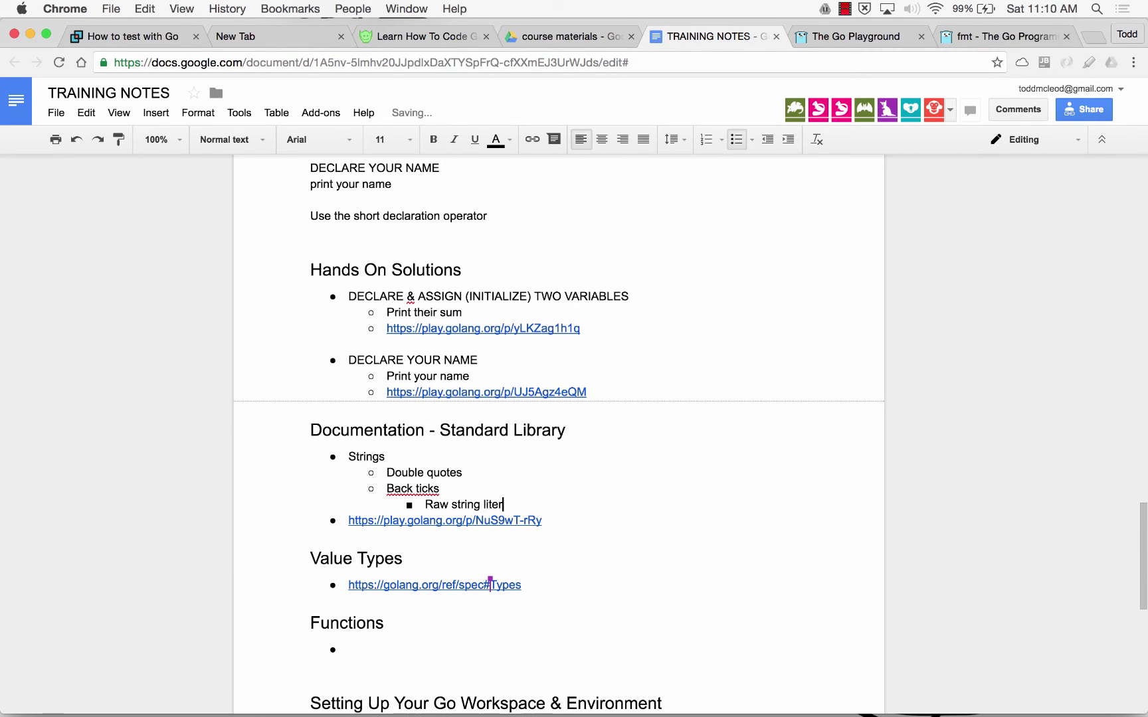
type("al")
- Nest the playground link under Raw string literal and rename Back ticks to Back-ticks
key("Right")
key("Tab")
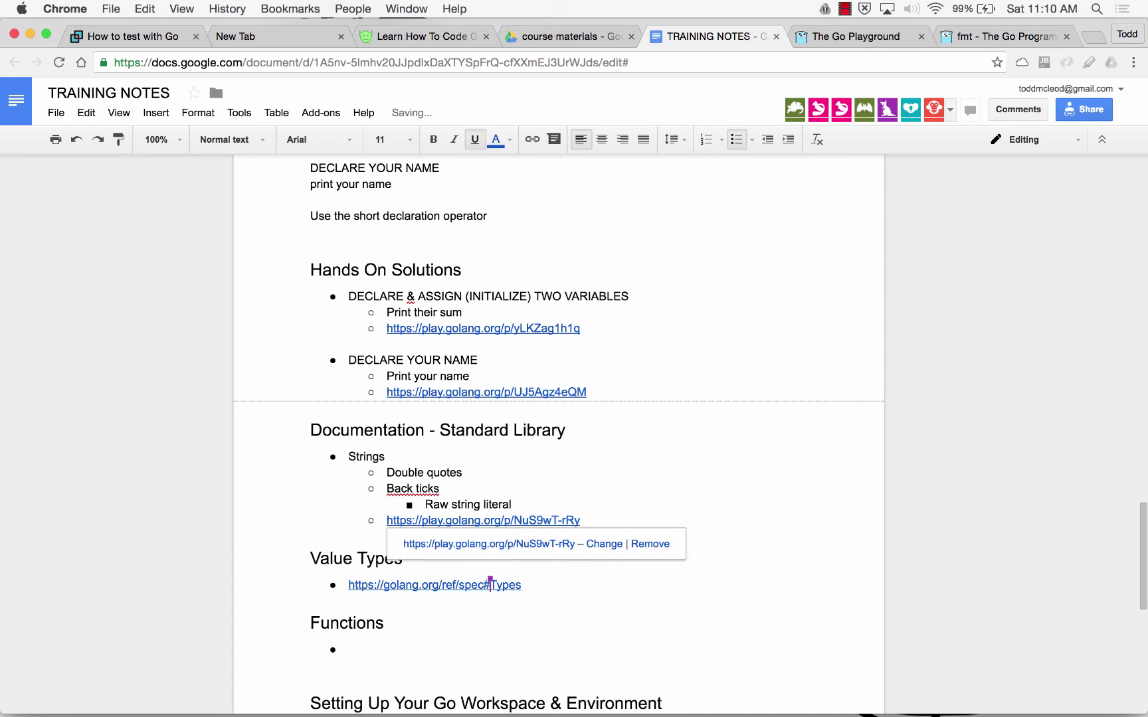
key("Tab")
key("BackSpace")
type("-")
key("Down")
key("Down")
key("Down")
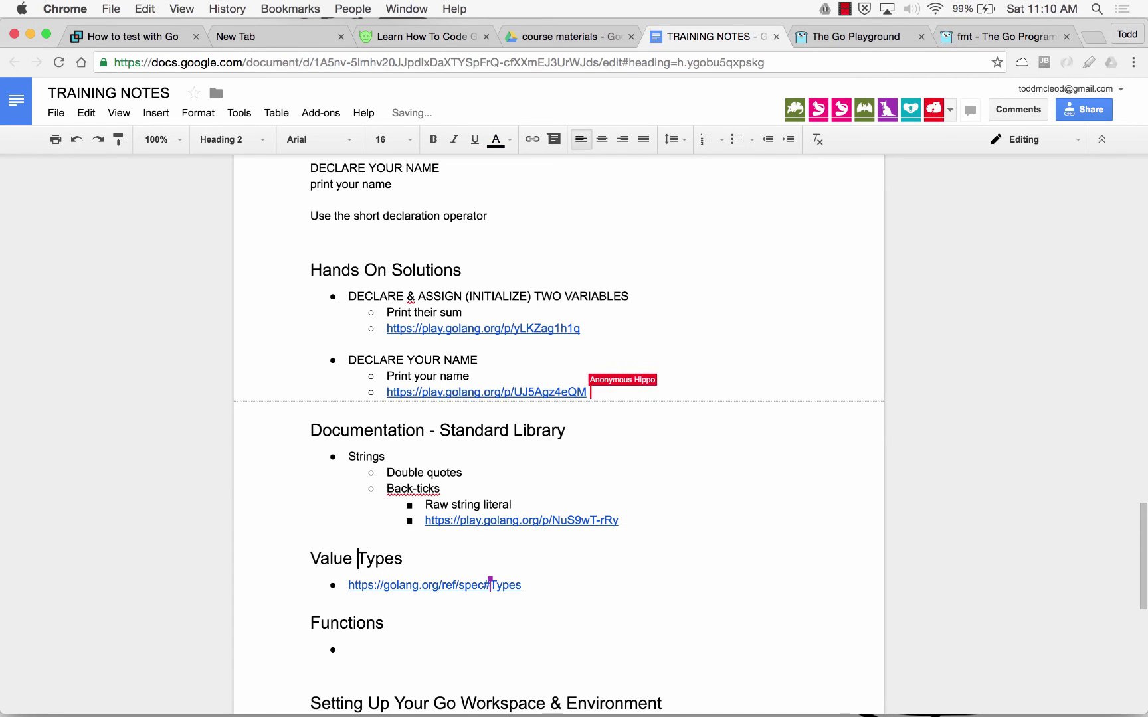
key("super+Left")
key("Left")
- Insert a top-level 'Modularizing code' bullet directly above Strings
key("Return")
key("shift+Tab")
key("shift+Tab")
key("Up")
key("Up")
key("Up")
key("Left")
key("Right")
type("modularizin")
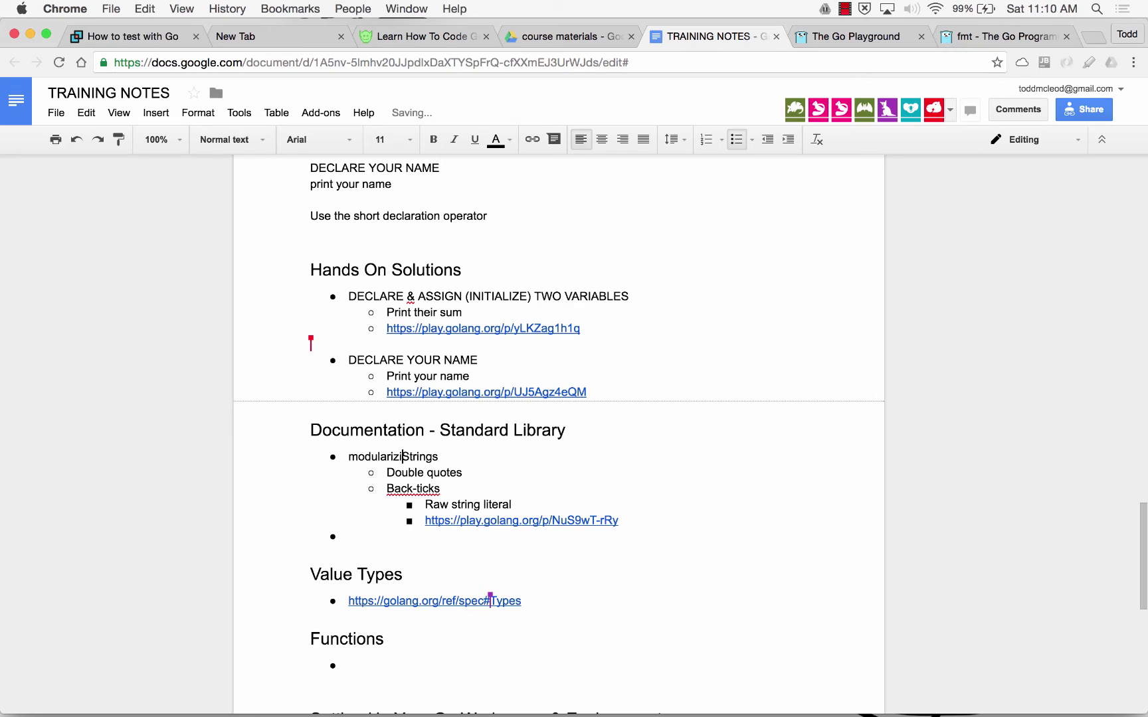
type("g code")
key("Return")
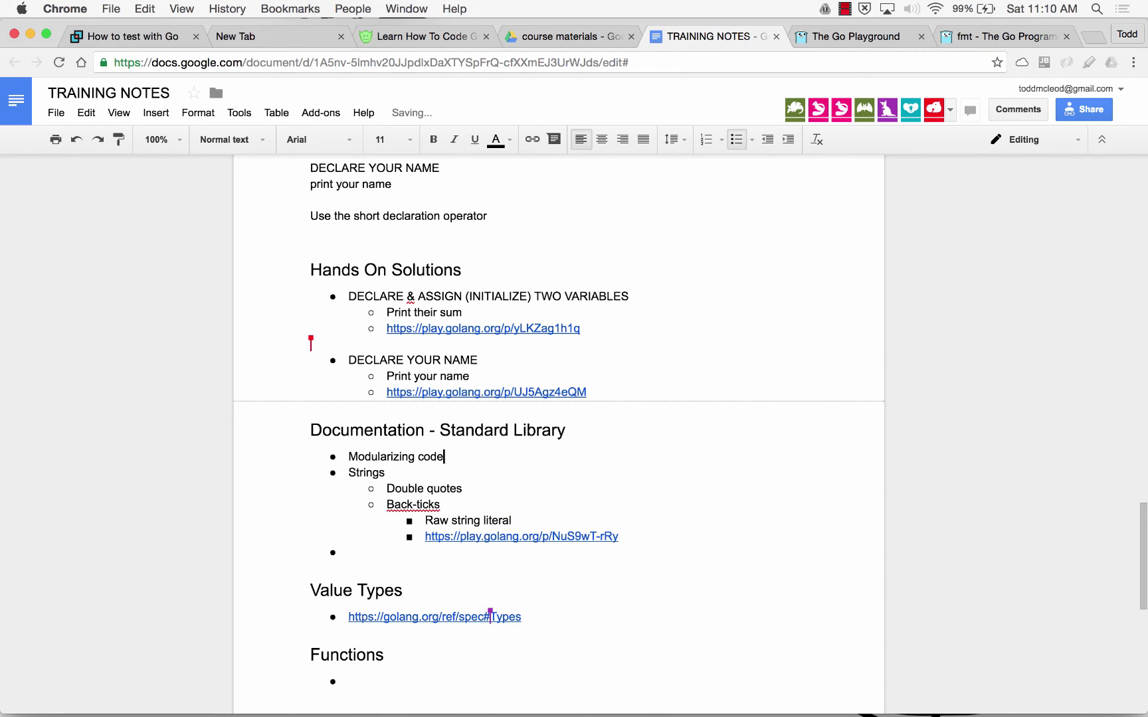
- Add indented sub-points 'DRY - do not repeat yourself' and 'Put code into Functions'
key("Return")
key("Tab")
type("DRY ")
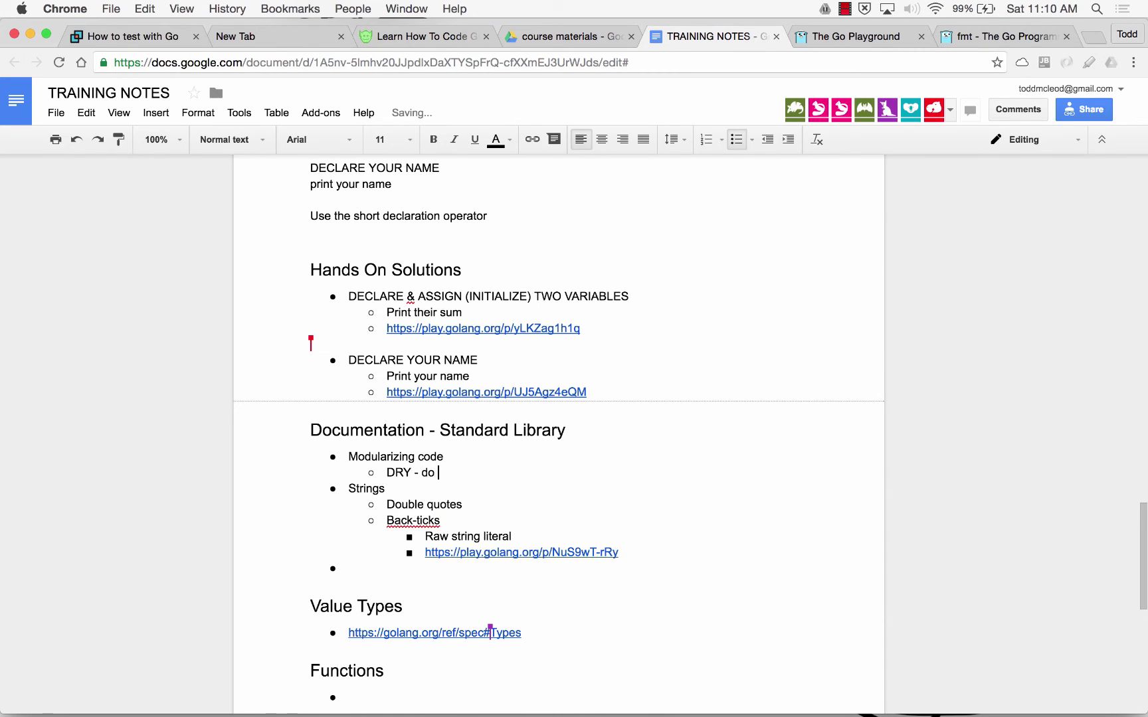
type("- do not repeat yourself")
key("Return")
type("Put ")
type("code into gourpin")
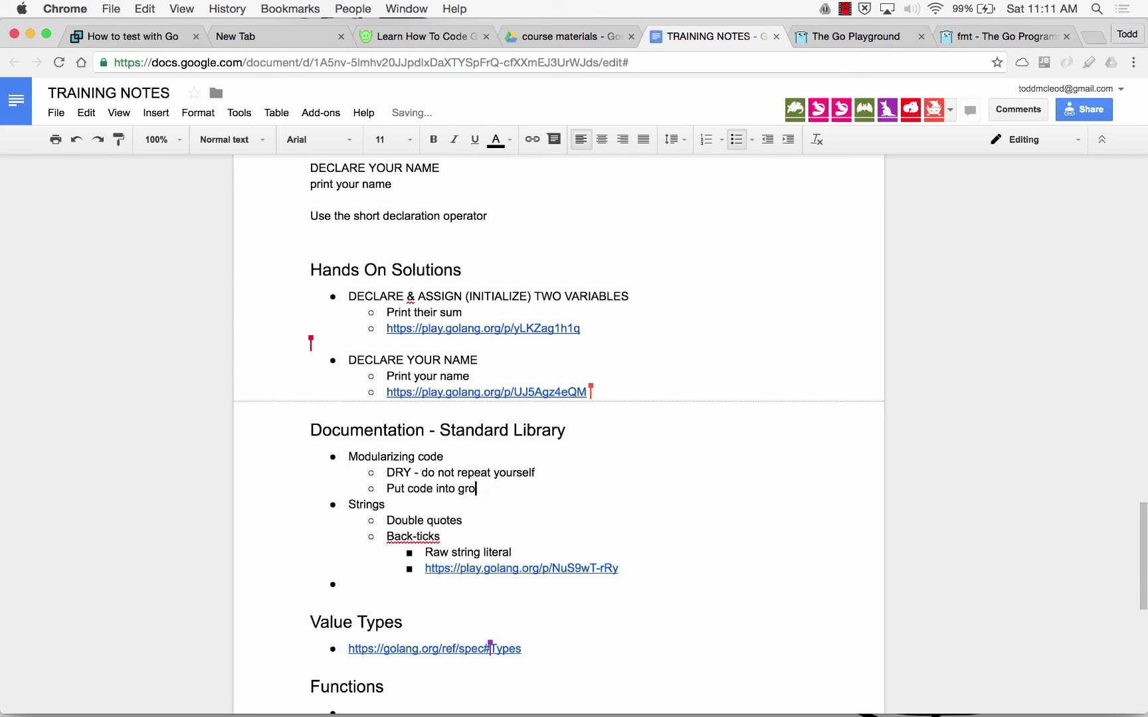
type("uponpoing")
key("BackSpace")
key("BackSpace")
key("BackSpace")
key("Right")
key("Right")
key("Right")
key("Right")
key("Right")
key("Right")
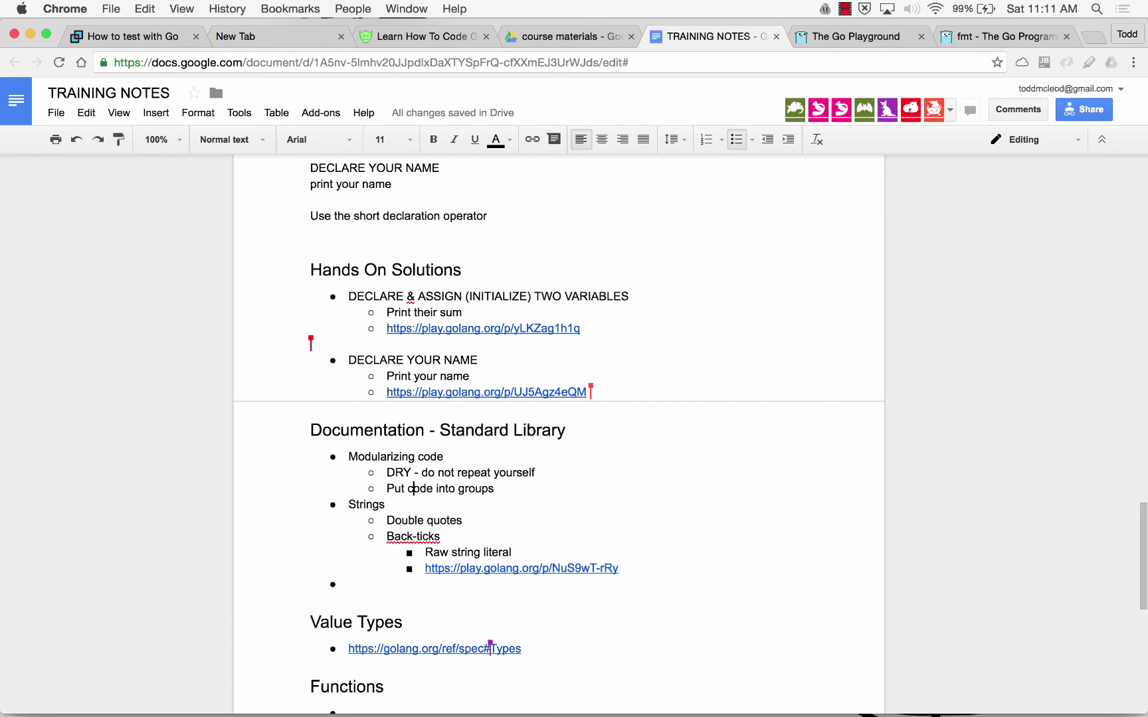
key("Right")
key("Right")
key("Right")
key("Return")
key("Tab")
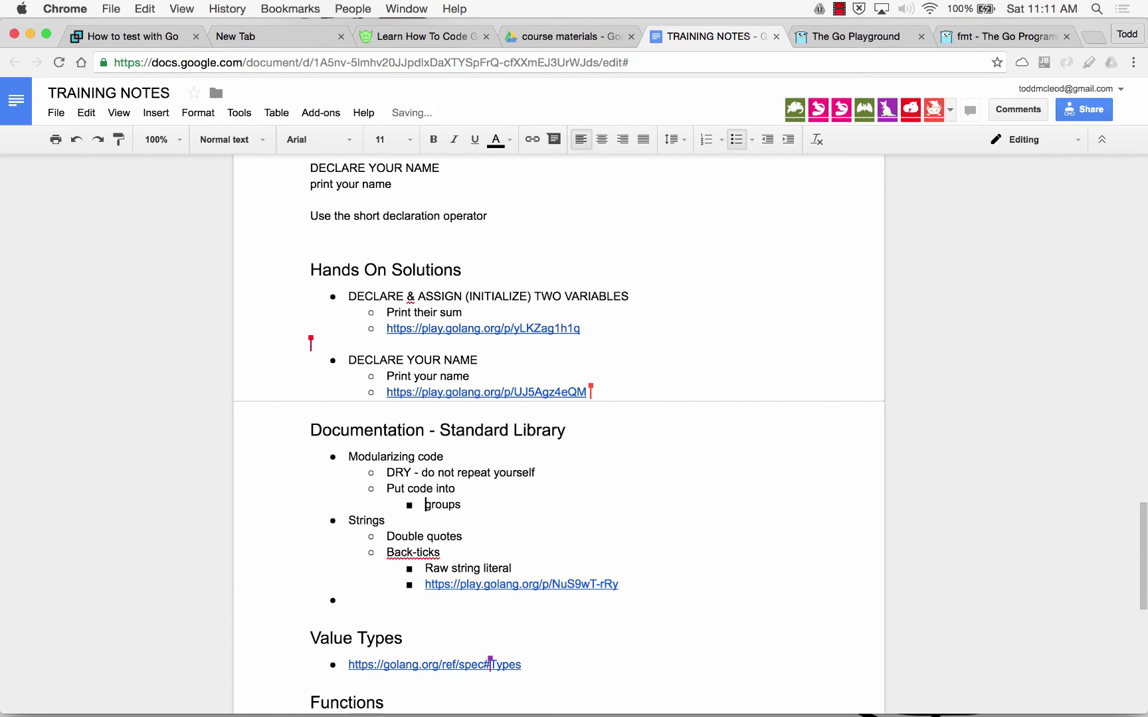
type("Functions")
- Add the 'Put functions into groups' sub-point and correct the 'fucntions' typo
key("Return")
key("shift+Tab")
type("Put fu")
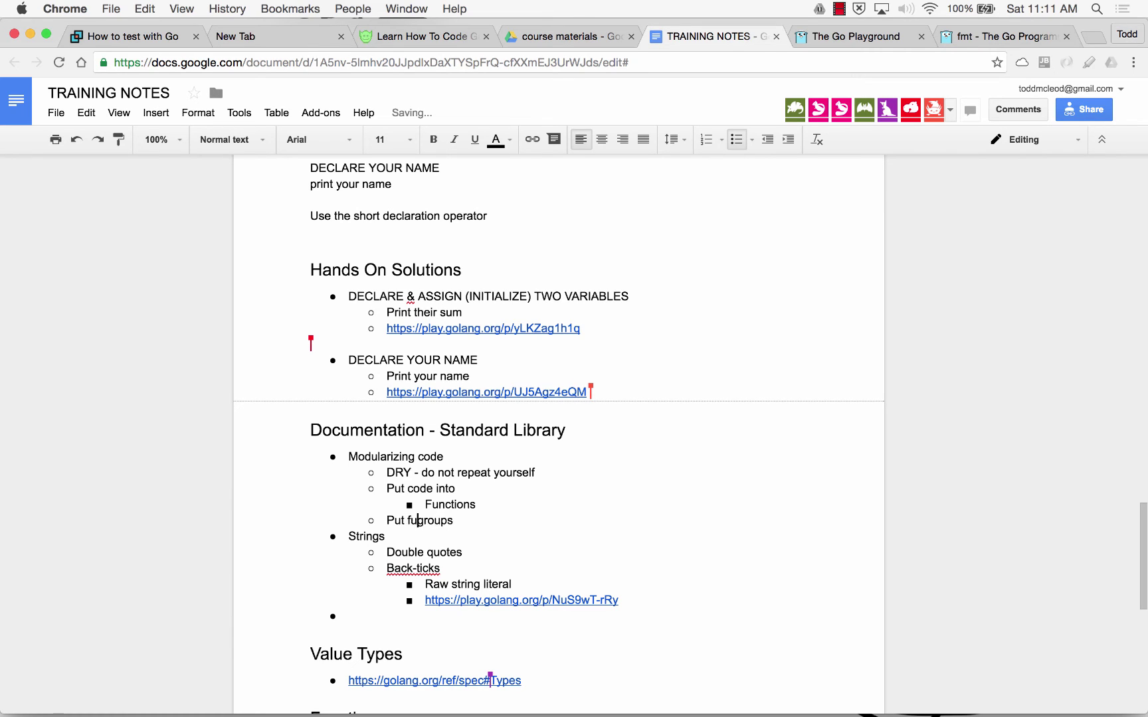
type("cntions into")
key("Return")
key("Tab")
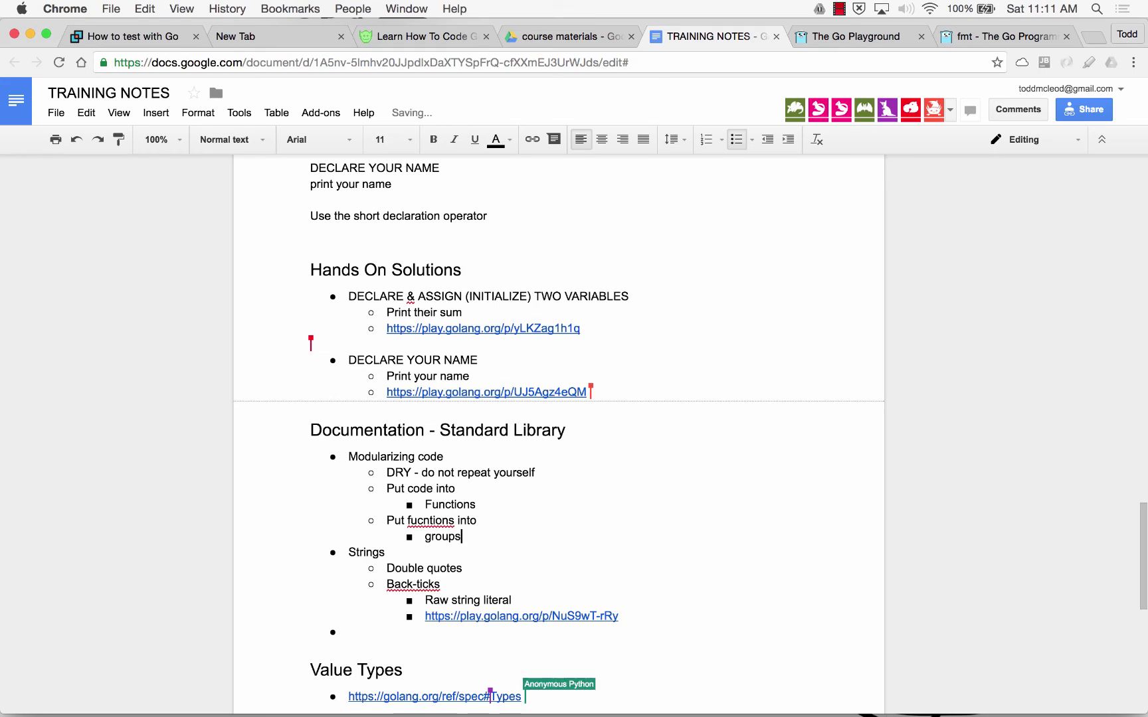
left_click(433, 520)
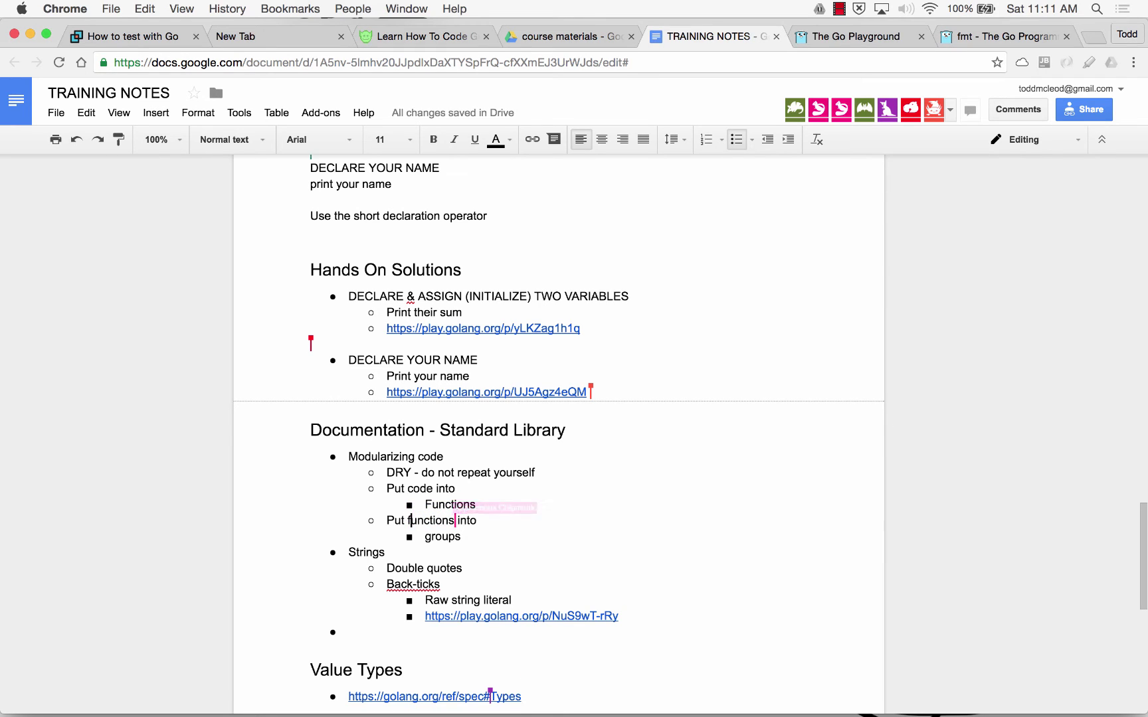
key("Down")
key("Down")
key("Down")
key("Down")
key("Down")
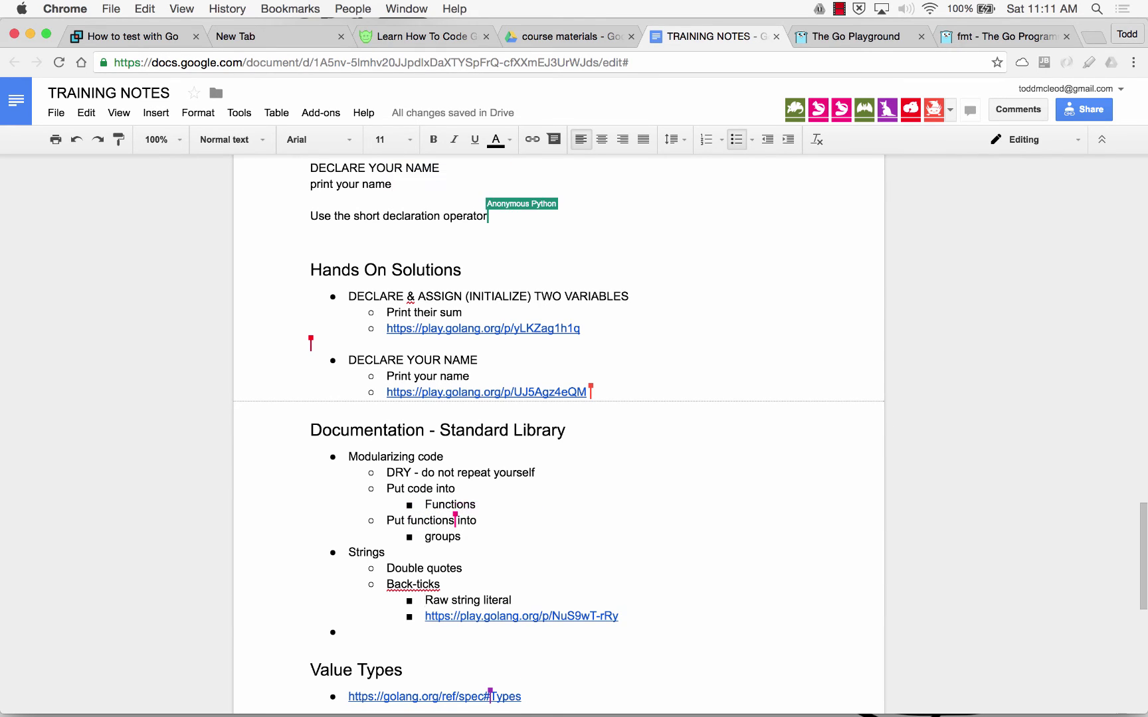
scroll(510, 499, "down", 5)
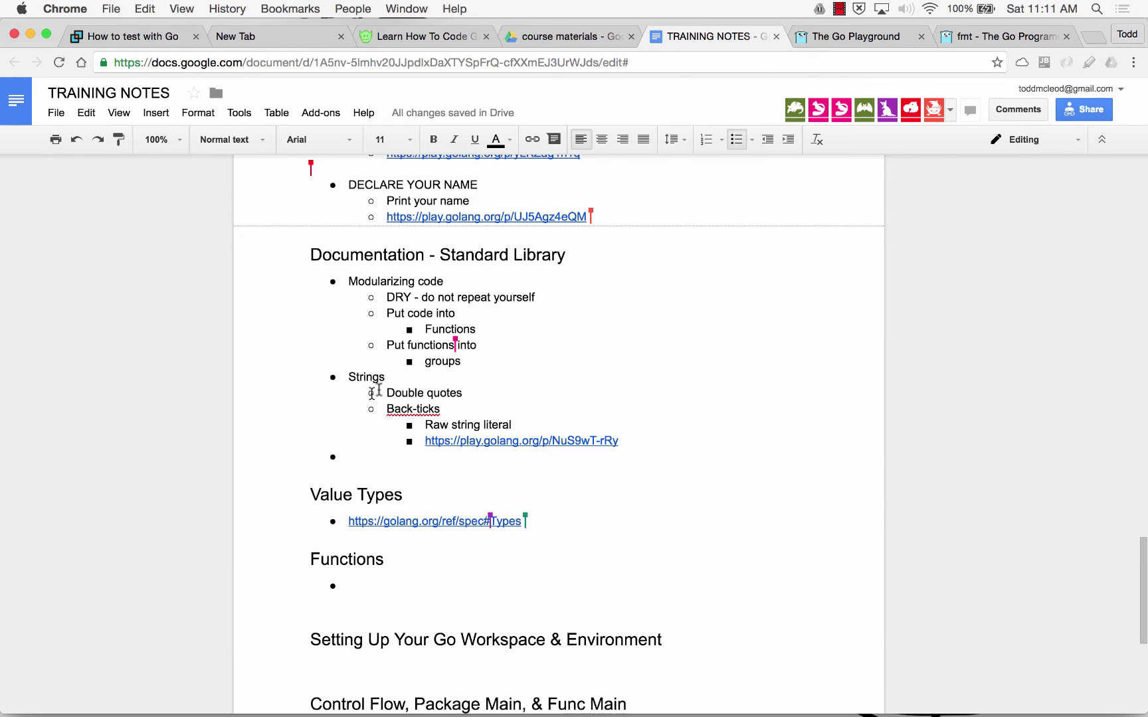
- Add a 'Standard library' bullet with 'Strings package' and 'Fmt package' sub-points
left_click(857, 36)
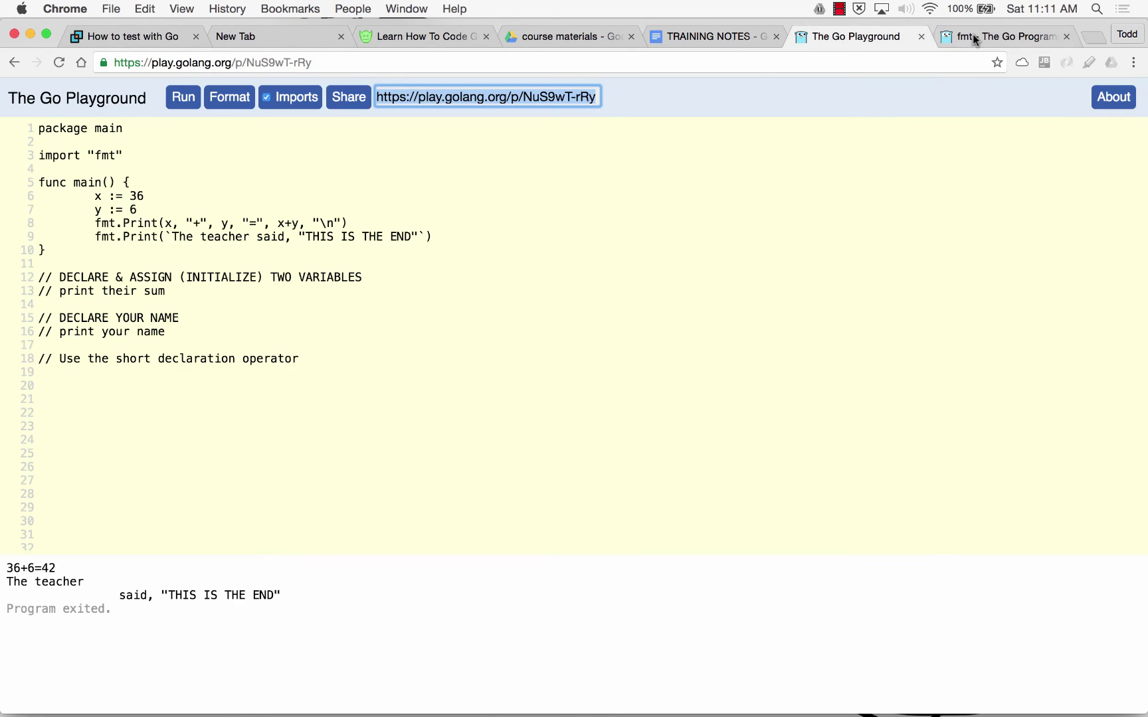
left_click(724, 38)
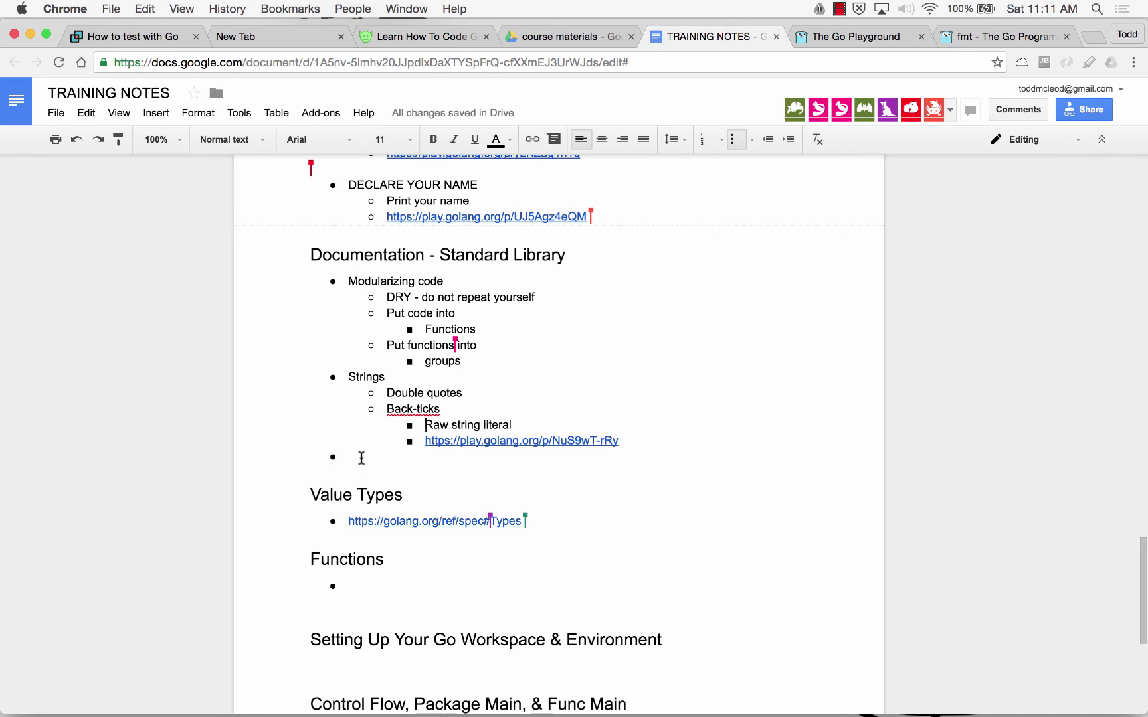
left_click(361, 459)
type("Standard library")
key("Return")
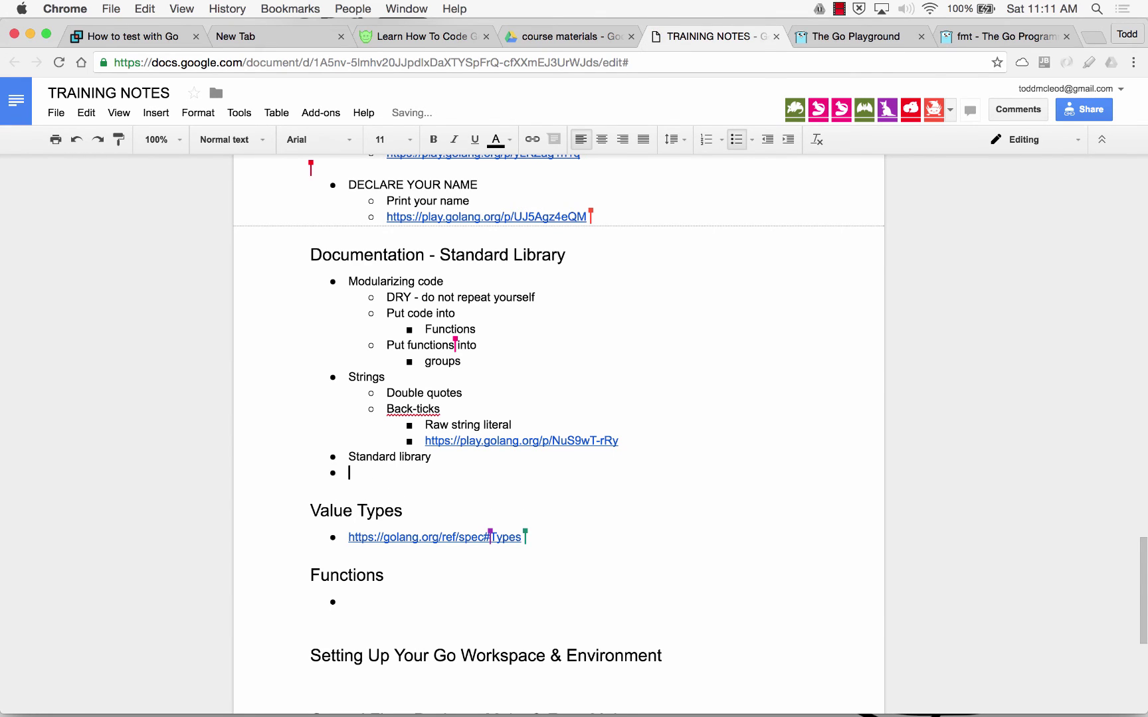
key("Return")
key("Up")
key("Tab")
type("strings")
key("Return")
left_click(423, 472)
type("package")
key("Down")
type("Fmt package")
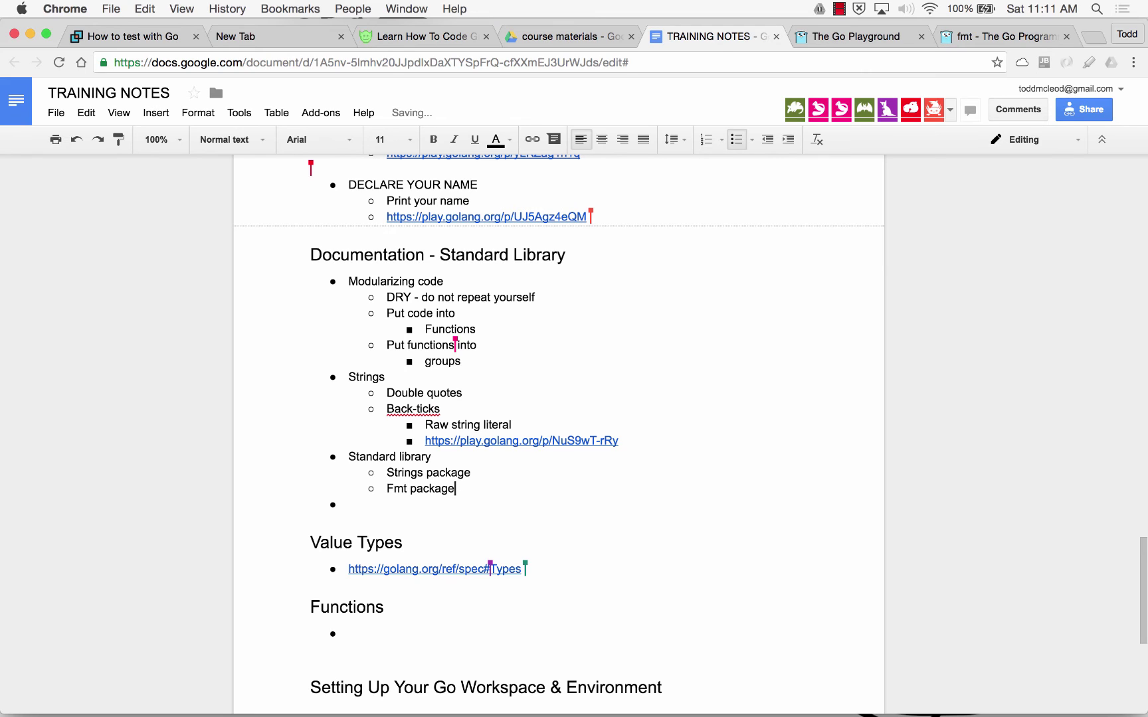
- Add 'Two places to see documentation' with Golang.org and Godoc.org as sub-bullets
key("Down")
type("golang.org vs godo")
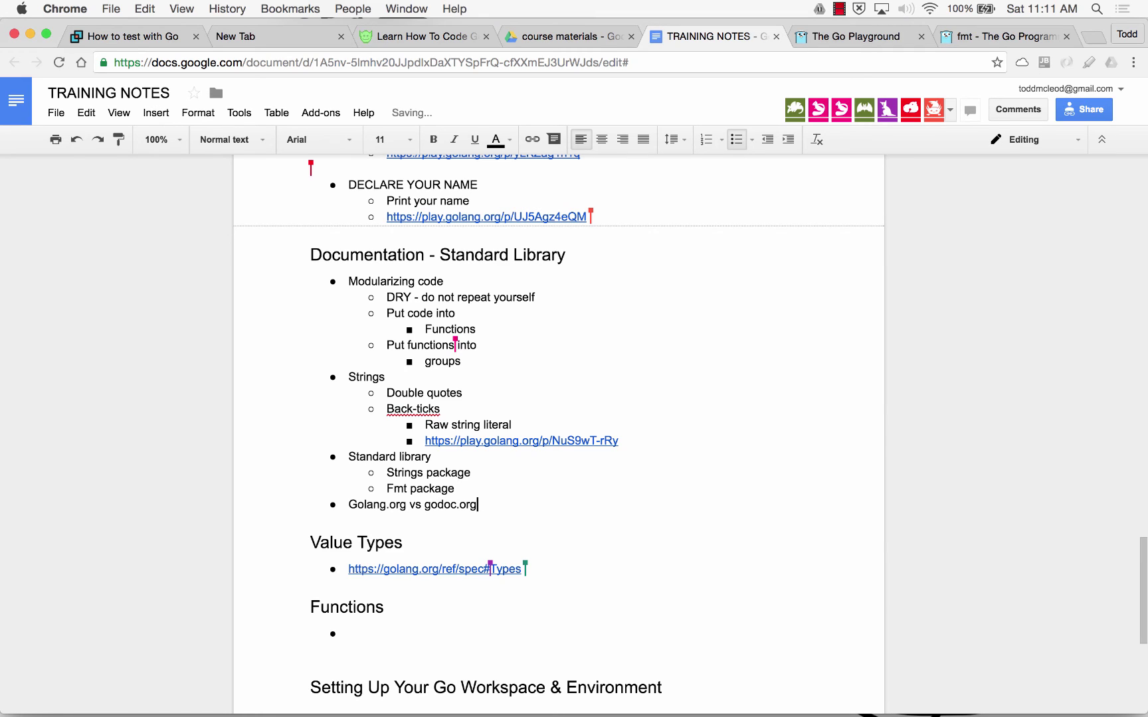
type("c.org")
key("super+Left")
type("Two places to see documea")
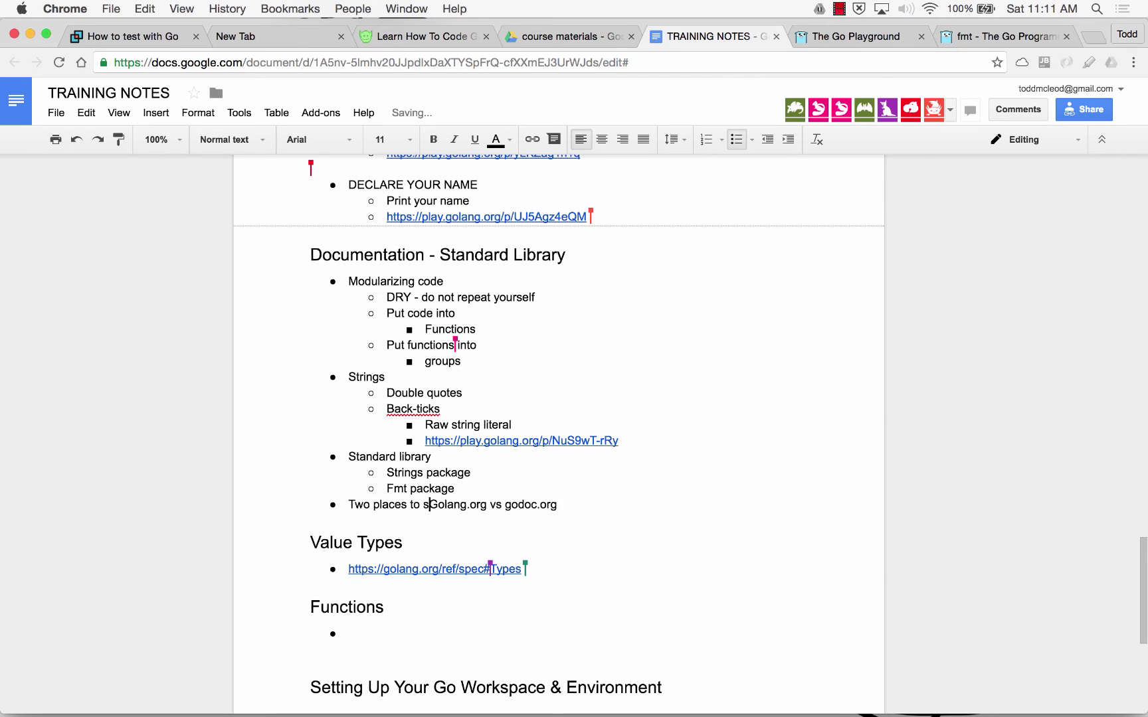
type("nt")
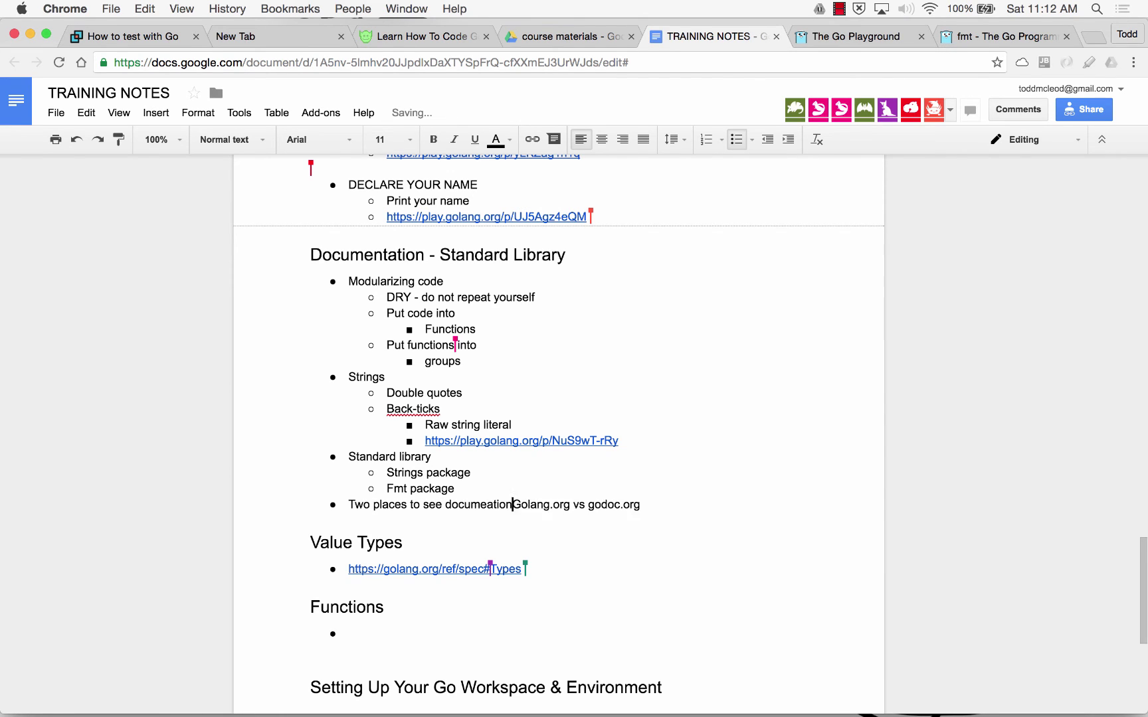
key("BackSpace")
key("BackSpace")
key("BackSpace")
type("ntation")
key("Return")
key("Tab")
key("alt+Right")
key("alt+Right")
key("alt+Right")
key("Right")
key("BackSpace")
key("BackSpace")
key("BackSpace")
key("Return")
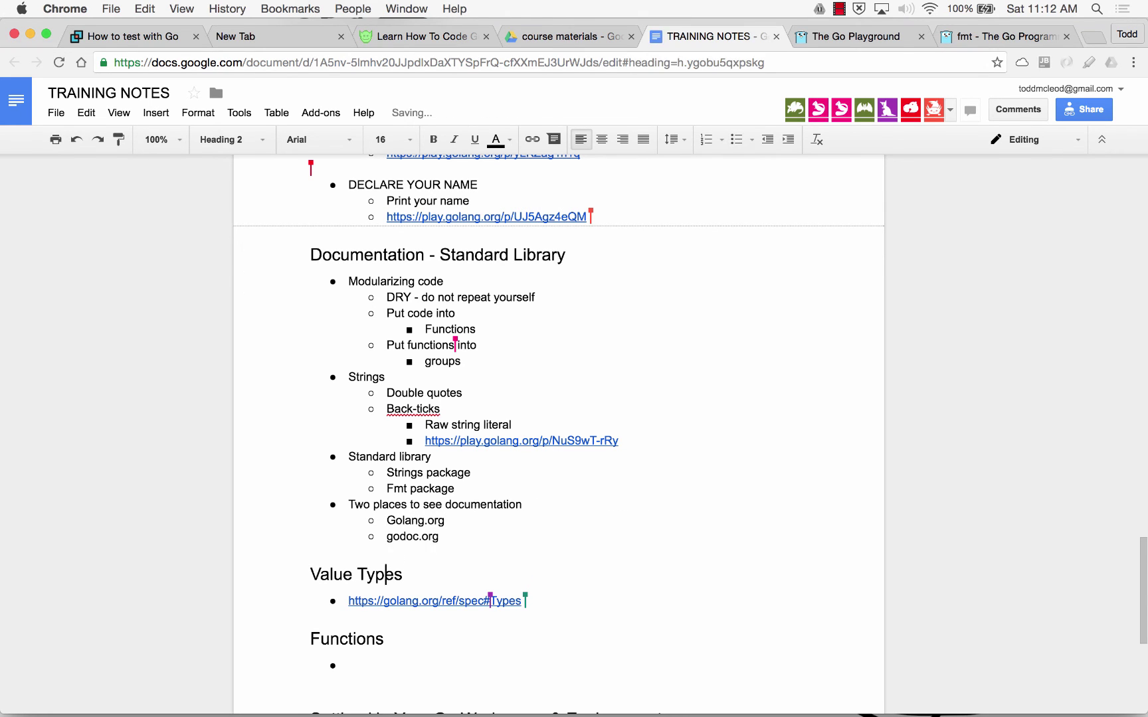
- Note standard library under Golang.org, and standard library, third-party packages, better formatting under Godoc.org
key("Return")
key("Tab")
type("Standardy library")
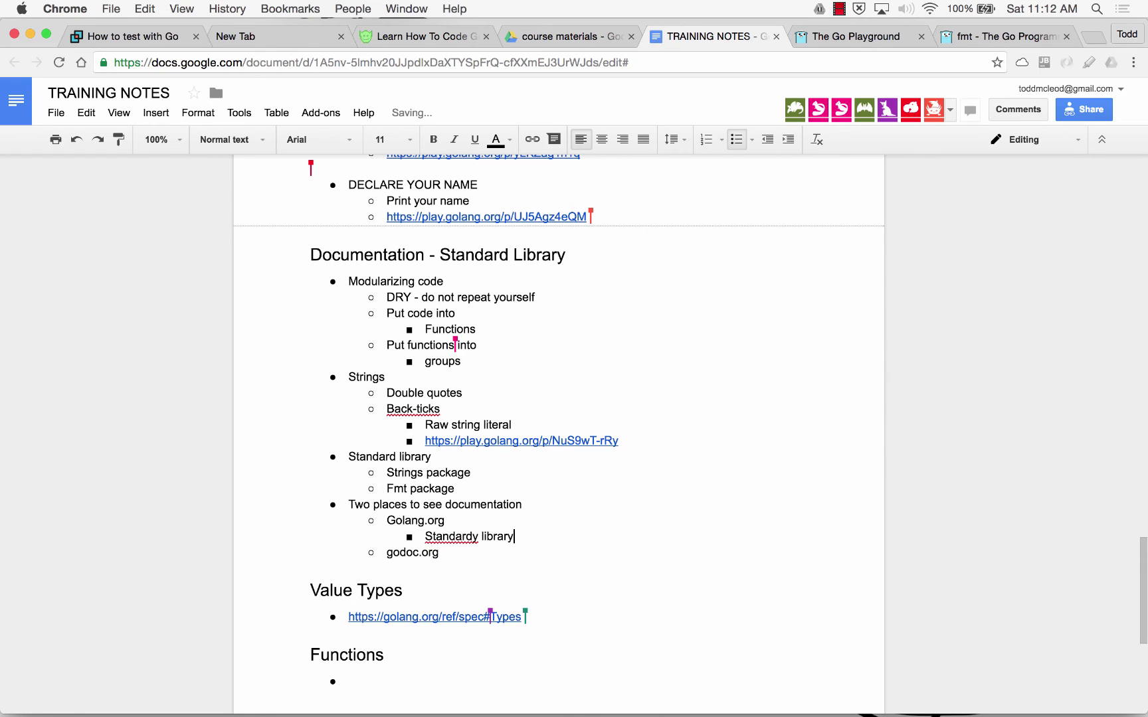
key("Return")
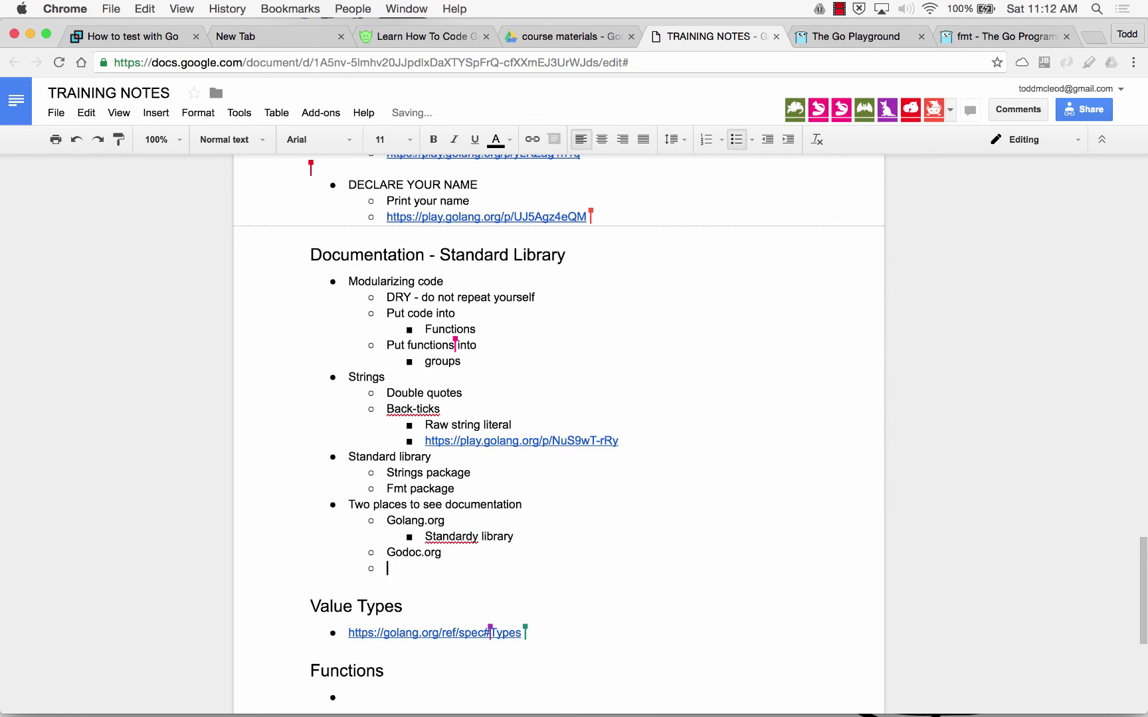
key("Tab")
type("standard library")
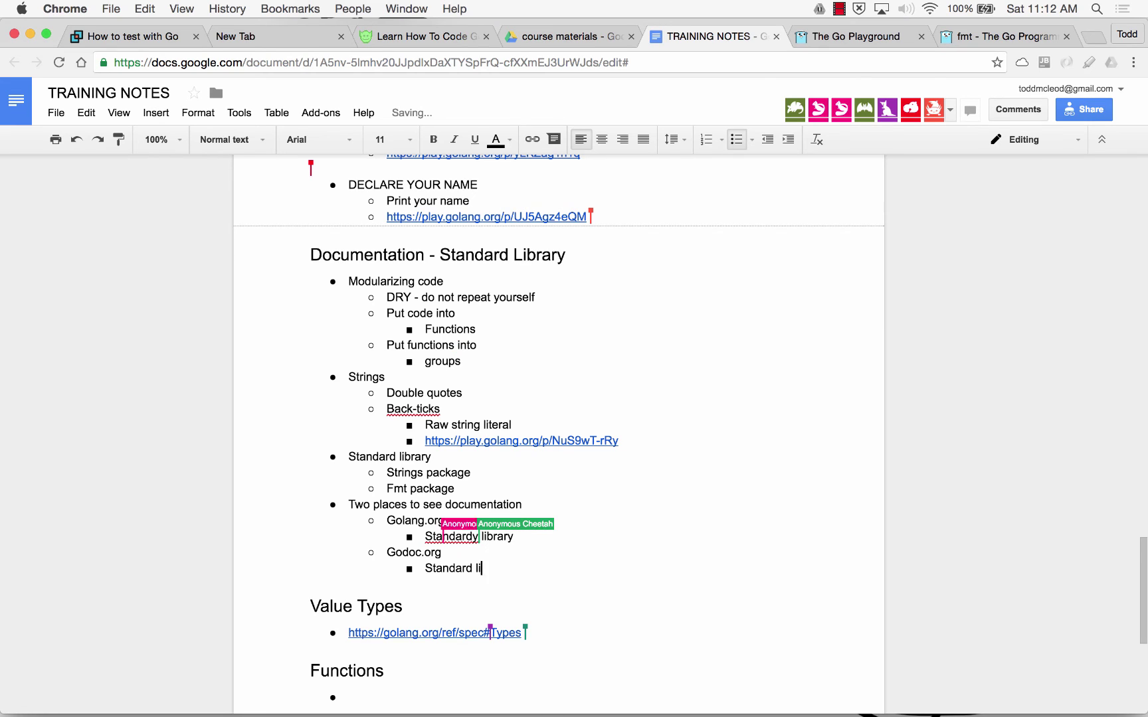
key("Return")
type("third-party package")
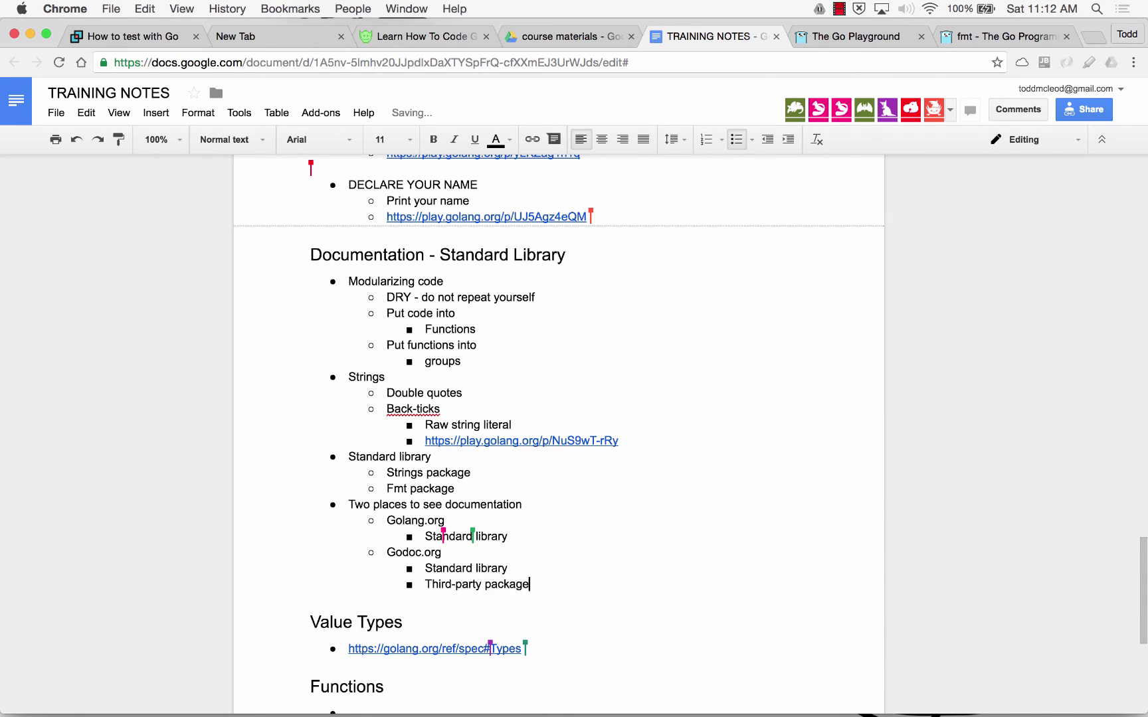
type("s")
key("Return")
key("shift+Tab")
key("shift+Tab")
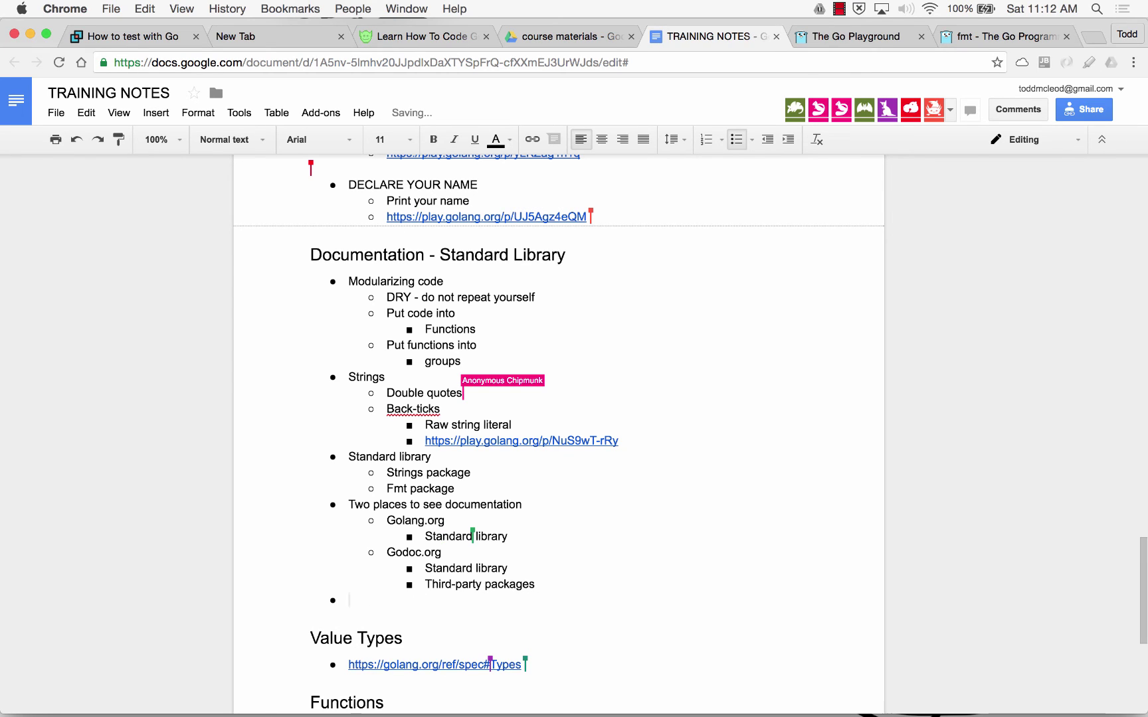
key("Tab")
type("better formatting")
key("Return")
key("shift+Tab")
key("shift+Tab")
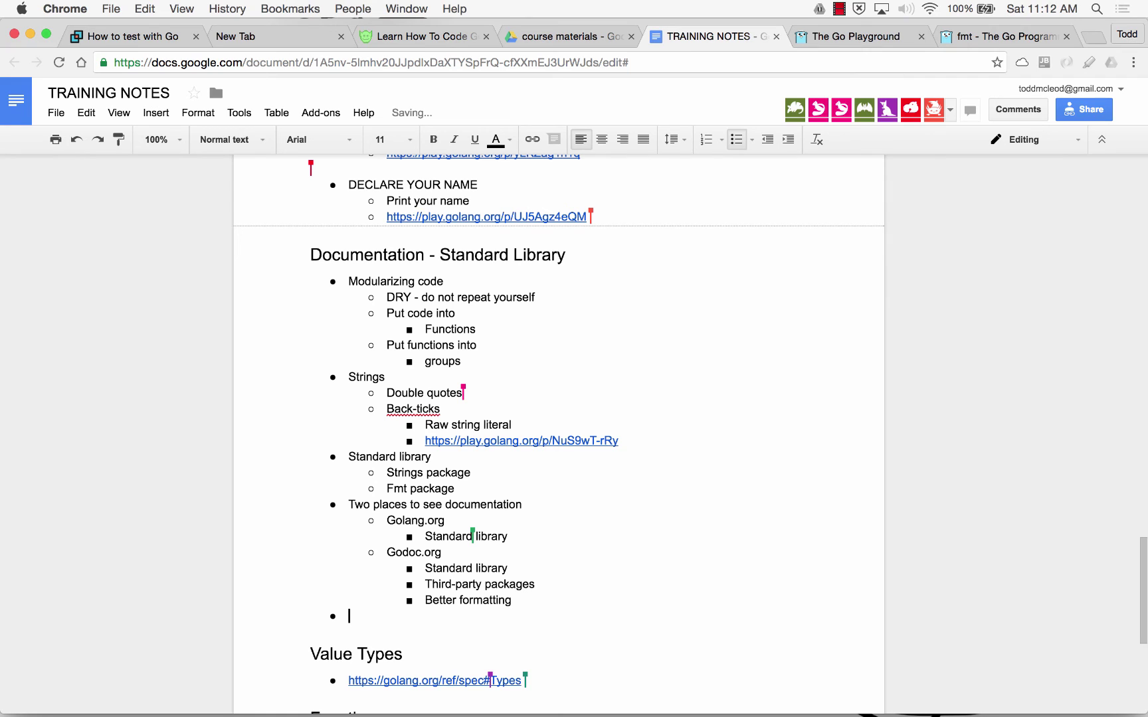
key("BackSpace")
key("BackSpace")
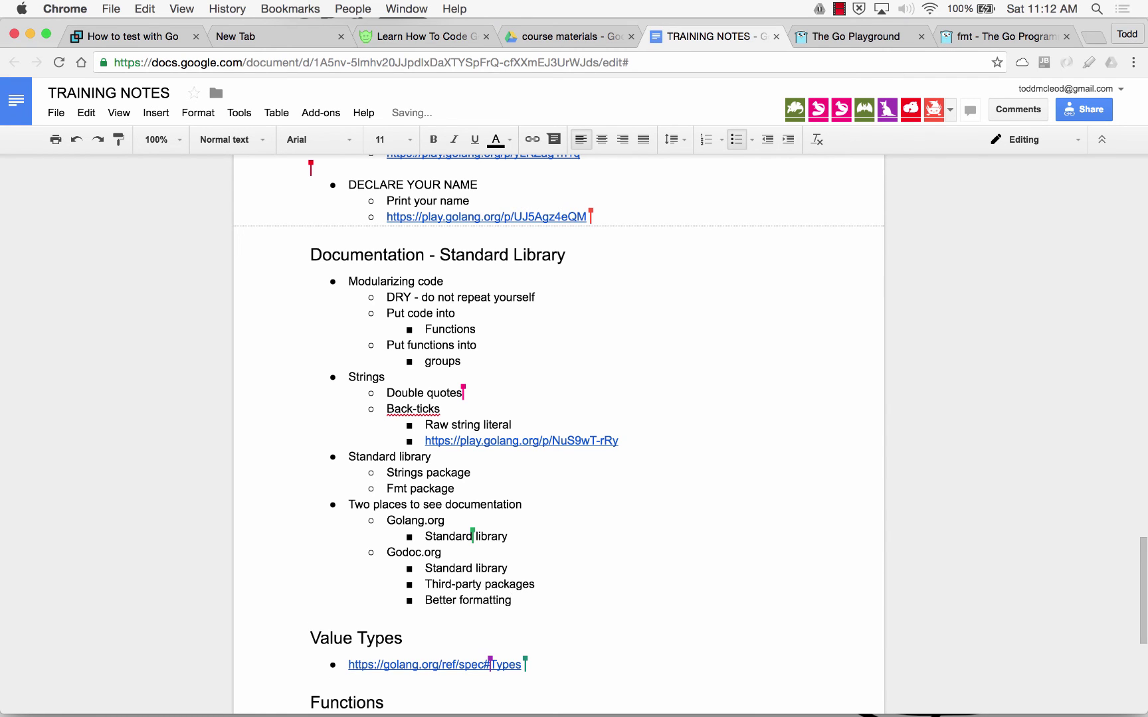
- Change the fmt docs address from golang.org/pkg/fmt/#Println to golang.org/src/fmt/
left_click(1006, 34)
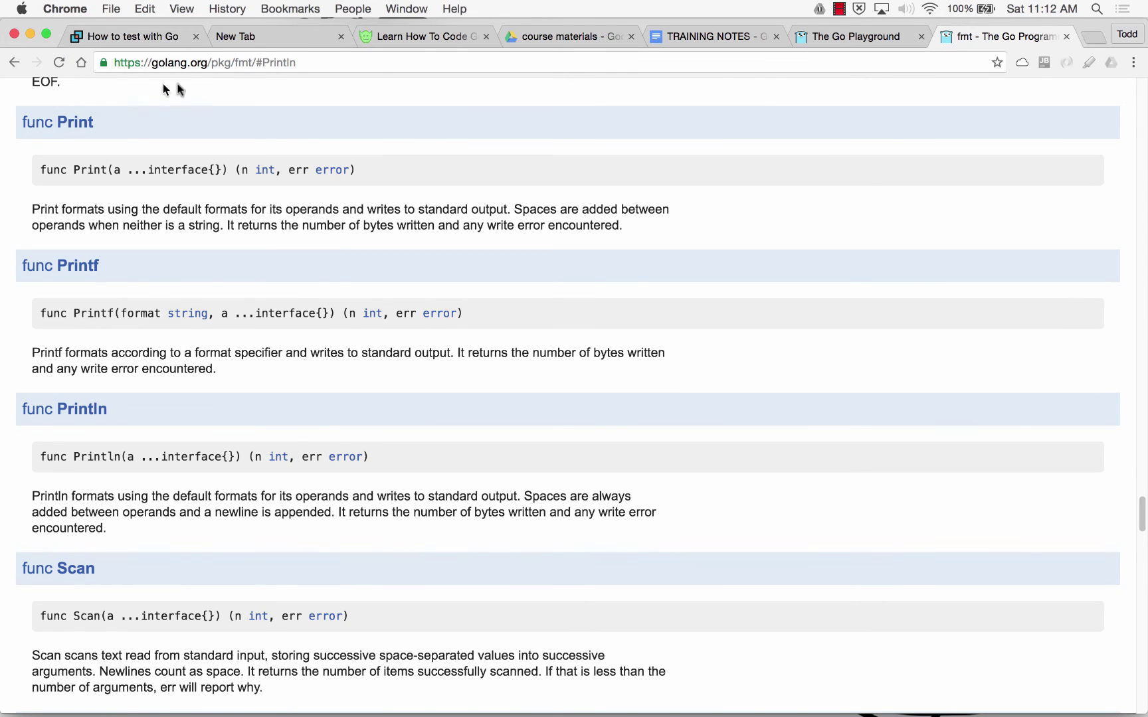
mouse_move(234, 65)
left_mouse_down()
mouse_move(299, 65)
mouse_move(256, 64)
left_mouse_up()
left_click(263, 65)
key("BackSpace")
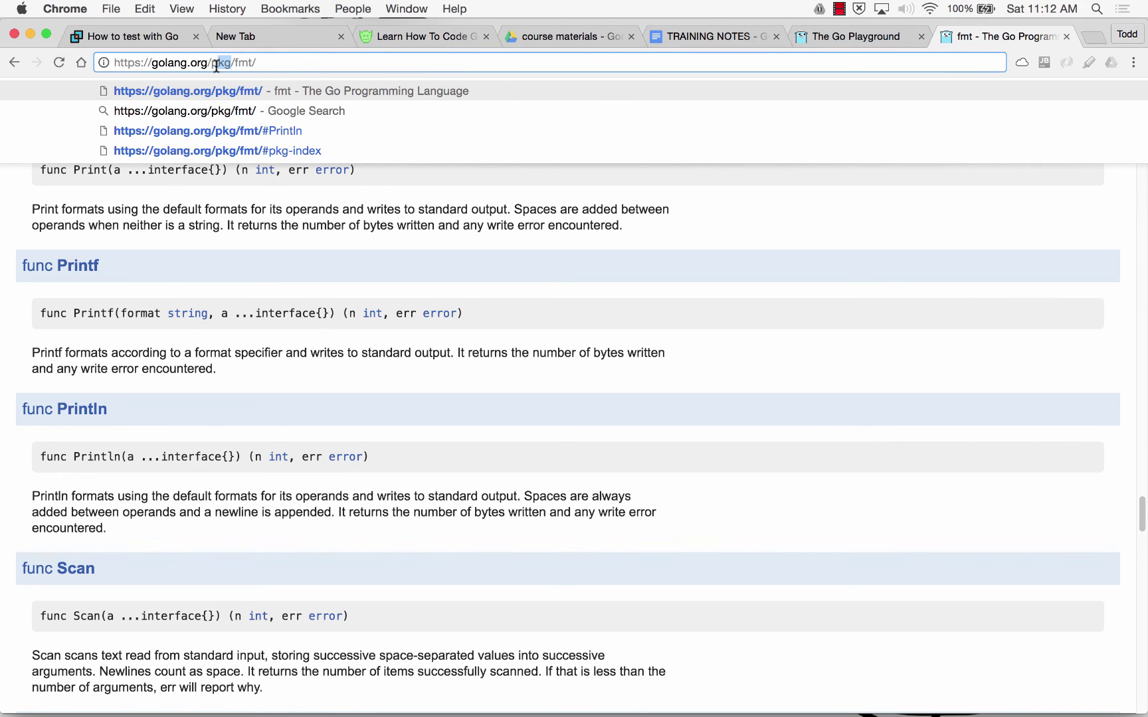
mouse_move(216, 66)
left_mouse_down()
mouse_move(115, 64)
mouse_move(210, 65)
left_mouse_up()
type("sc")
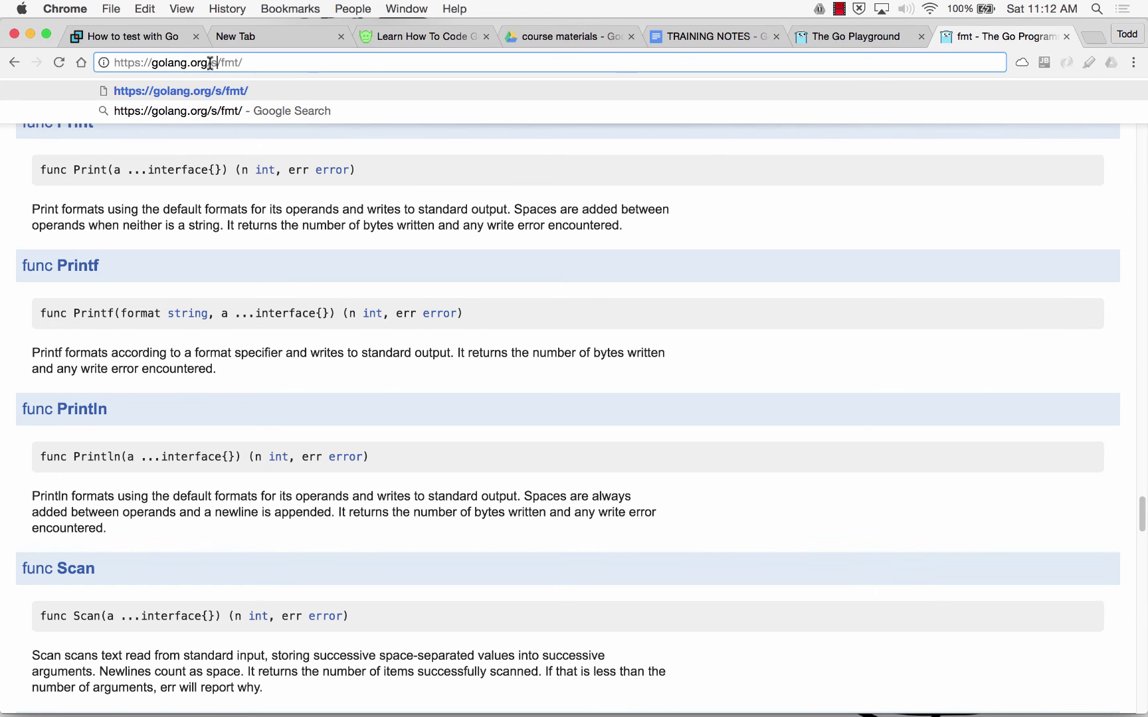
type("rc")
key("Return")
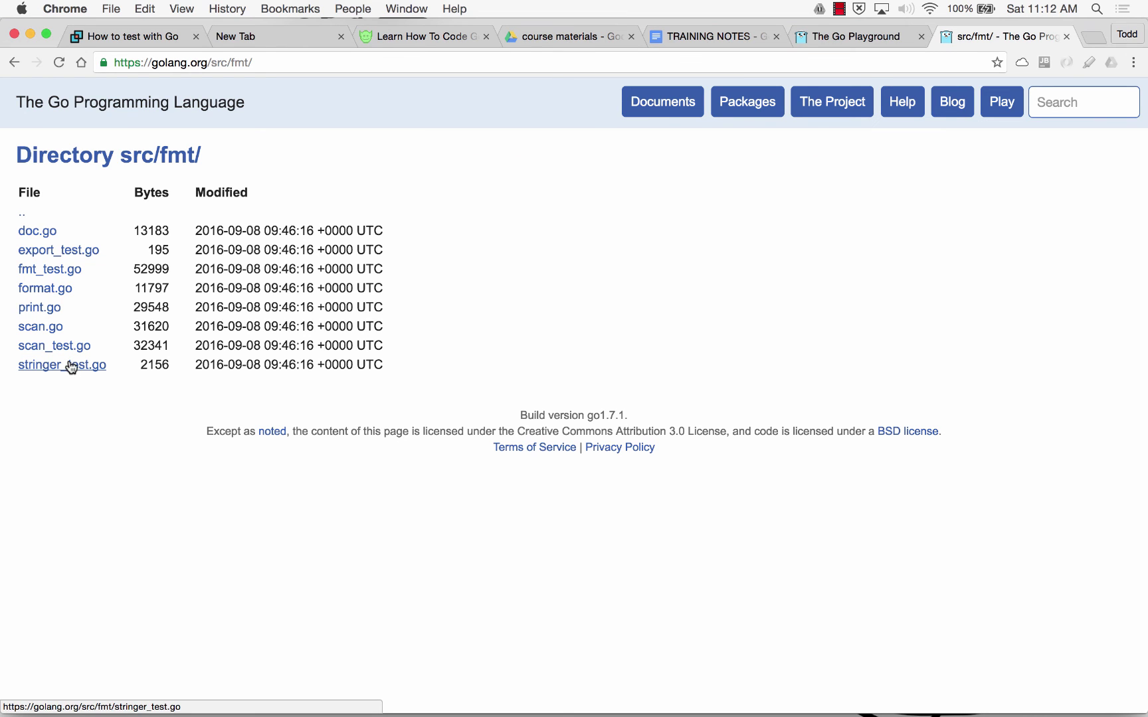
- Open format.go and search it for 'fmt', jumping through the first matches
left_click(64, 289)
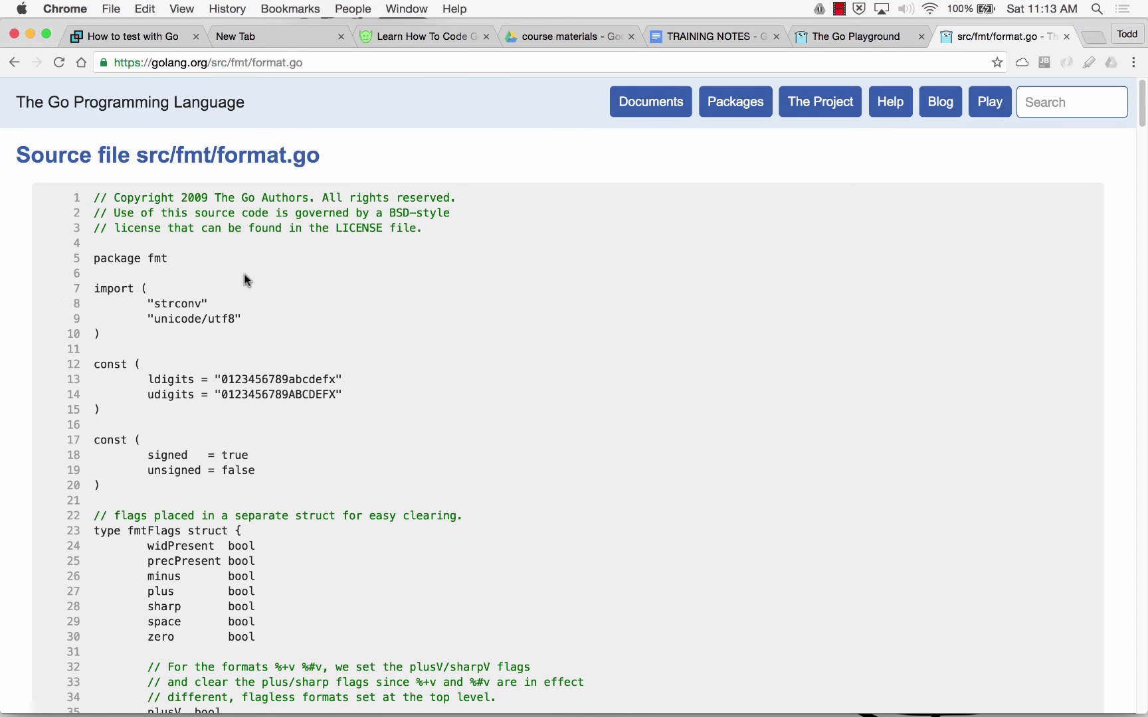
key("super+f")
type("fmt")
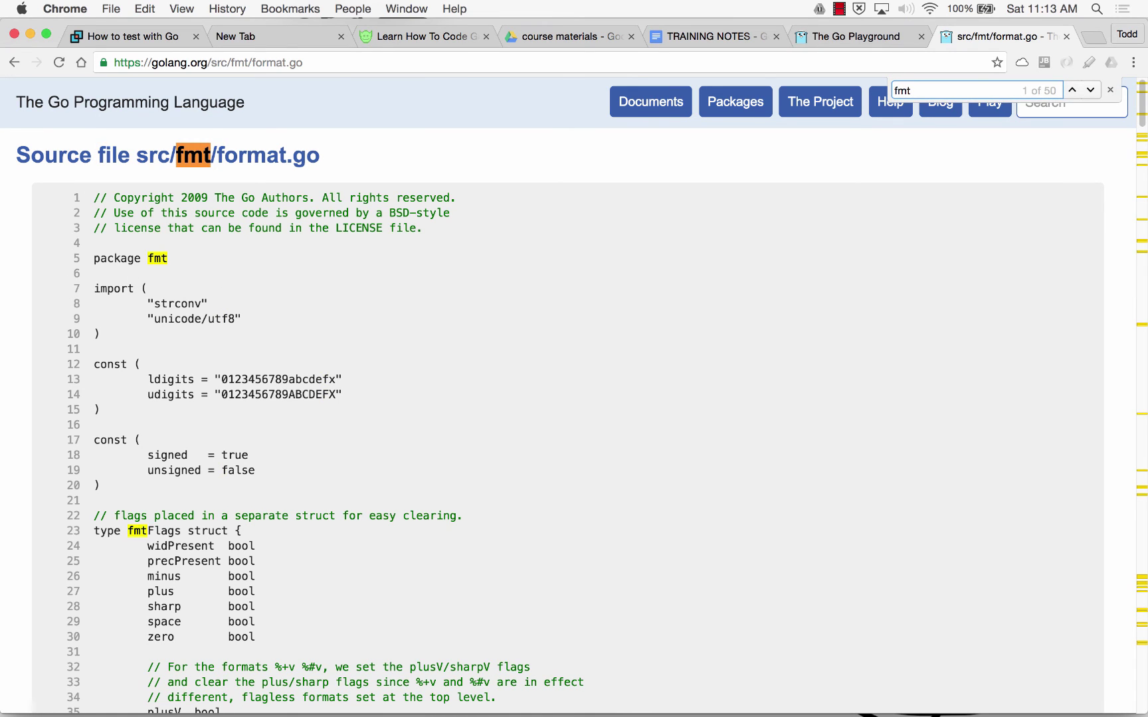
left_click(1089, 91)
left_click(1089, 91)
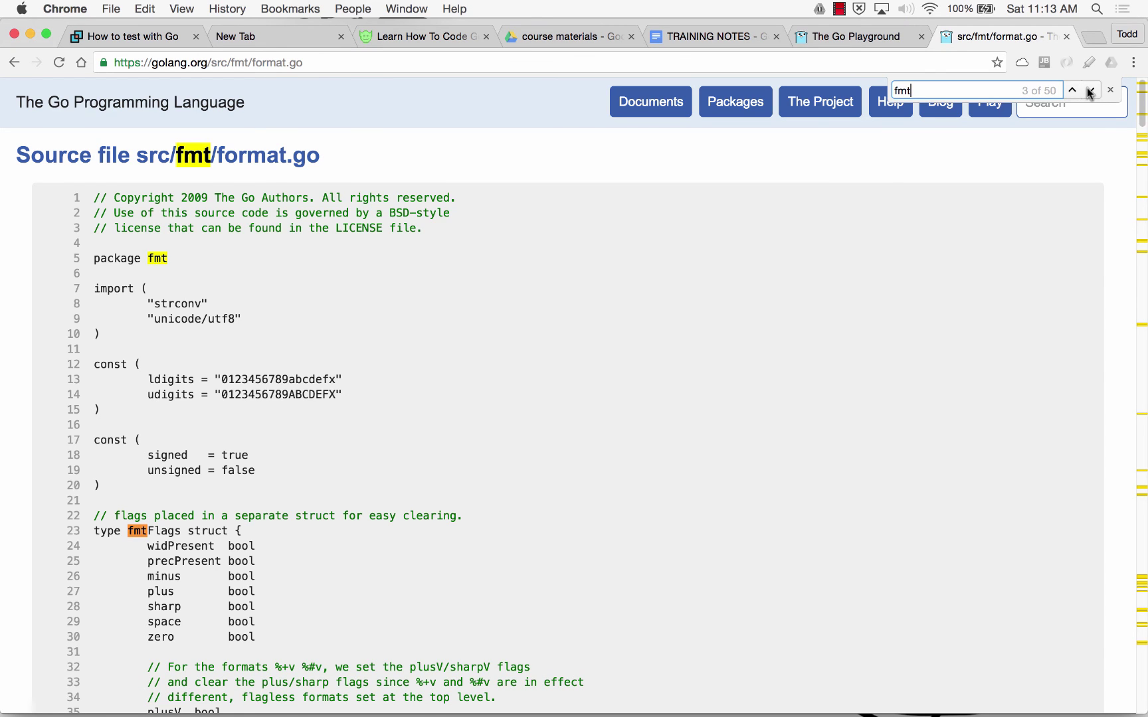
left_click(1089, 91)
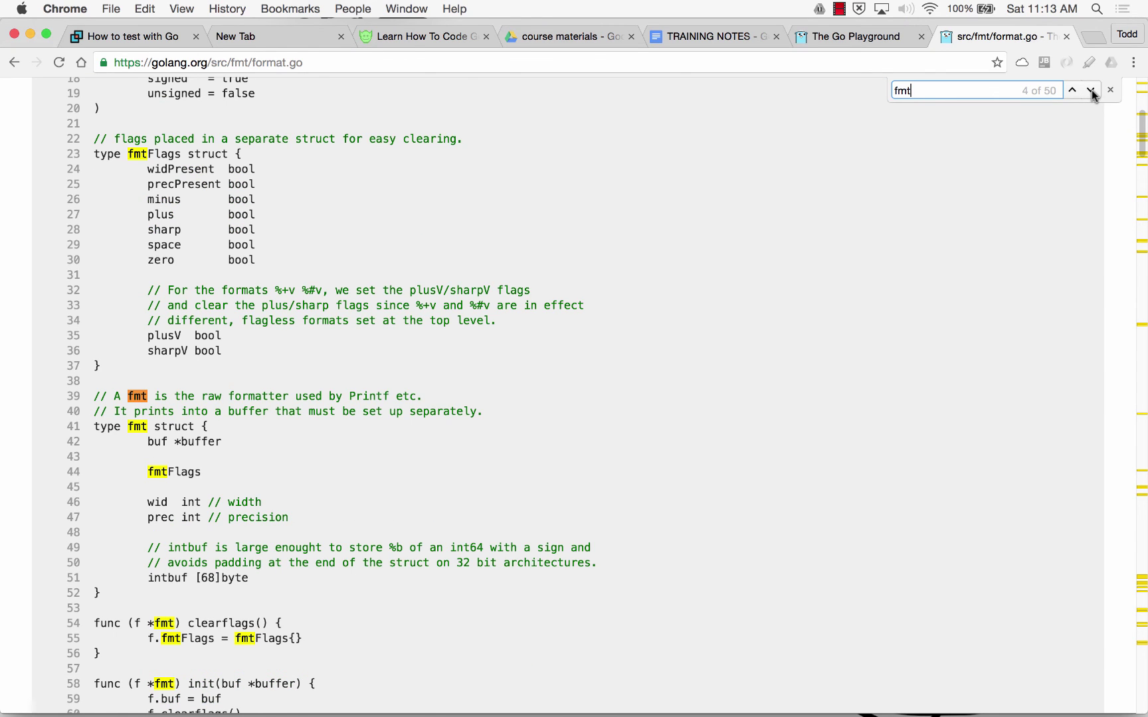
- Cycle through the remaining fmt matches until they wrap around, then close format.go
left_click(1091, 89)
left_click(1091, 89)
left_click(1091, 89)
left_click(1092, 89)
left_click(1091, 89)
left_click(1091, 89)
left_click(1091, 89)
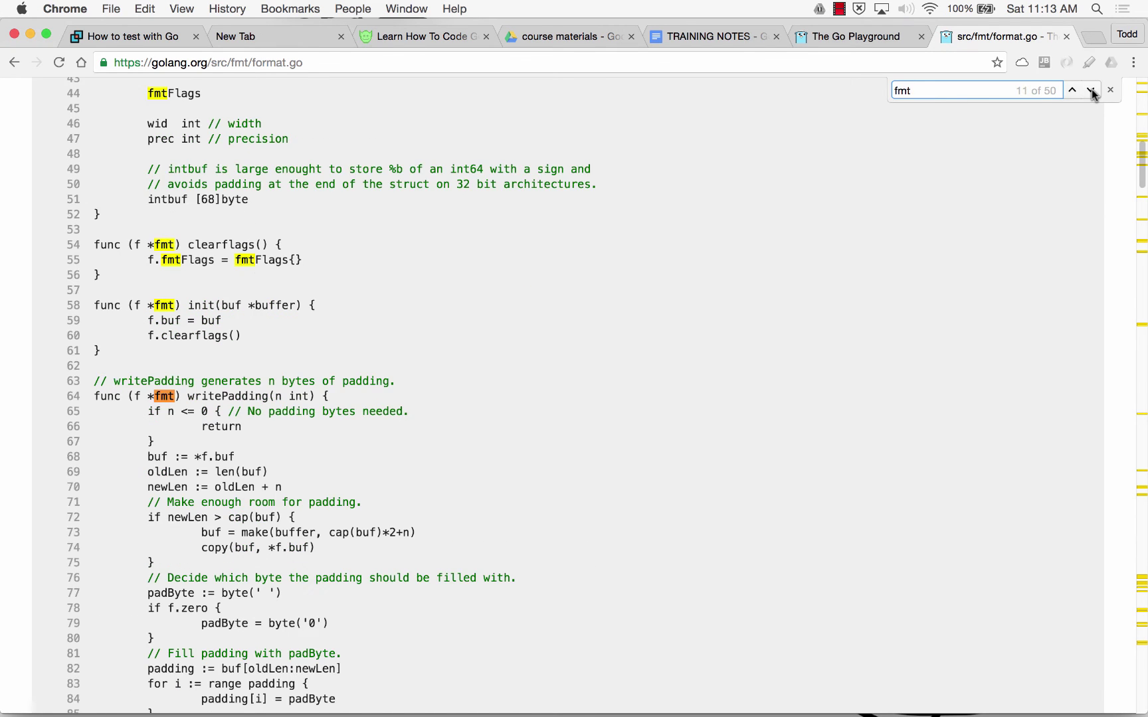
left_click(1091, 89)
left_click(1091, 89)
left_click(1091, 89)
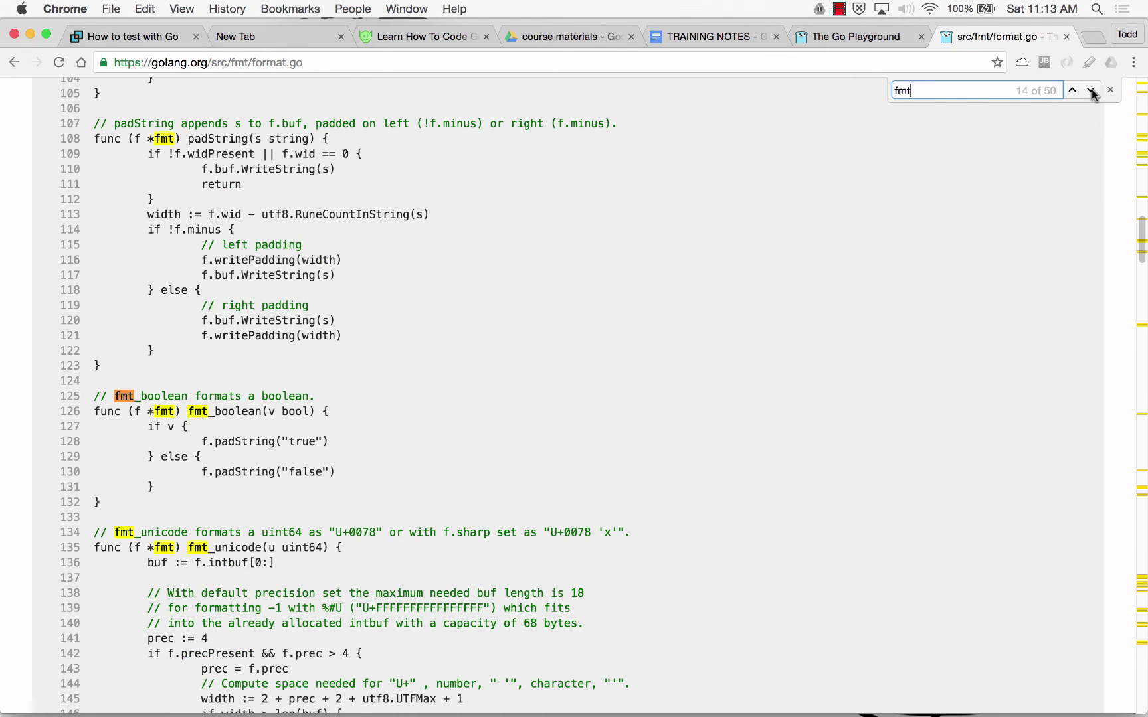
left_click(1091, 89)
left_click(1091, 89)
left_click(1091, 89)
left_click(1091, 89)
left_click(1092, 89)
left_click(1091, 89)
left_click(1091, 89)
left_click(1091, 89)
left_click(1091, 89)
left_click(1091, 89)
left_click(1092, 89)
left_click(1091, 89)
left_click(1091, 89)
left_click(1091, 89)
left_click(1092, 89)
left_click(1091, 89)
left_click(1091, 89)
left_click(1091, 89)
left_click(1091, 89)
left_click(1091, 89)
left_click(1091, 89)
left_click(1091, 89)
left_click(1091, 89)
left_click(1091, 89)
left_click(1091, 89)
left_click(1091, 89)
left_click(1092, 89)
left_click(1091, 89)
left_click(1091, 89)
left_click(1092, 89)
left_click(1091, 89)
left_click(1091, 89)
left_click(1091, 89)
left_click(1091, 89)
left_click(1091, 89)
left_click(1091, 89)
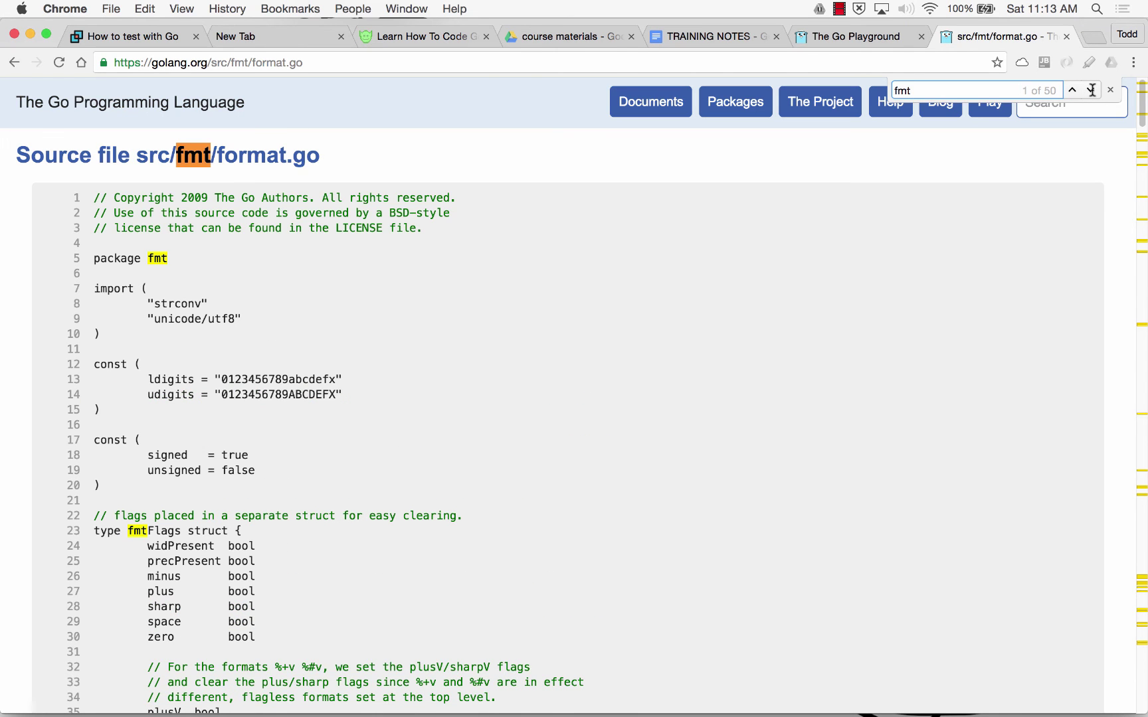
left_click(1091, 89)
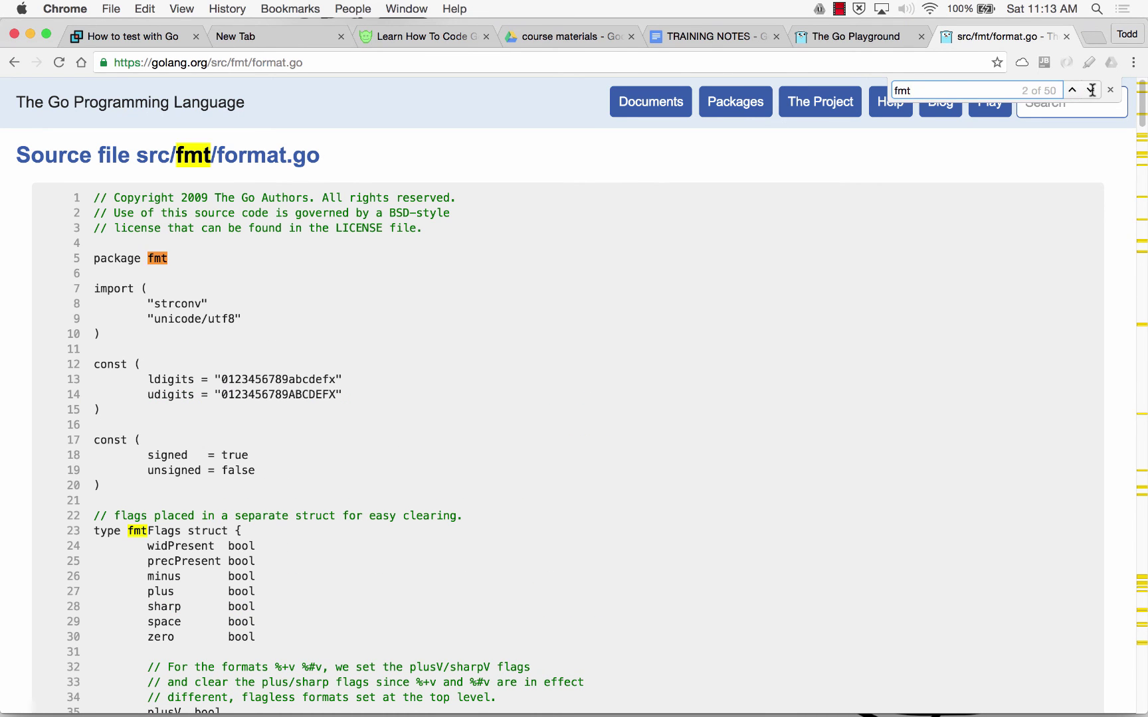
left_click(1091, 89)
left_click(1091, 89)
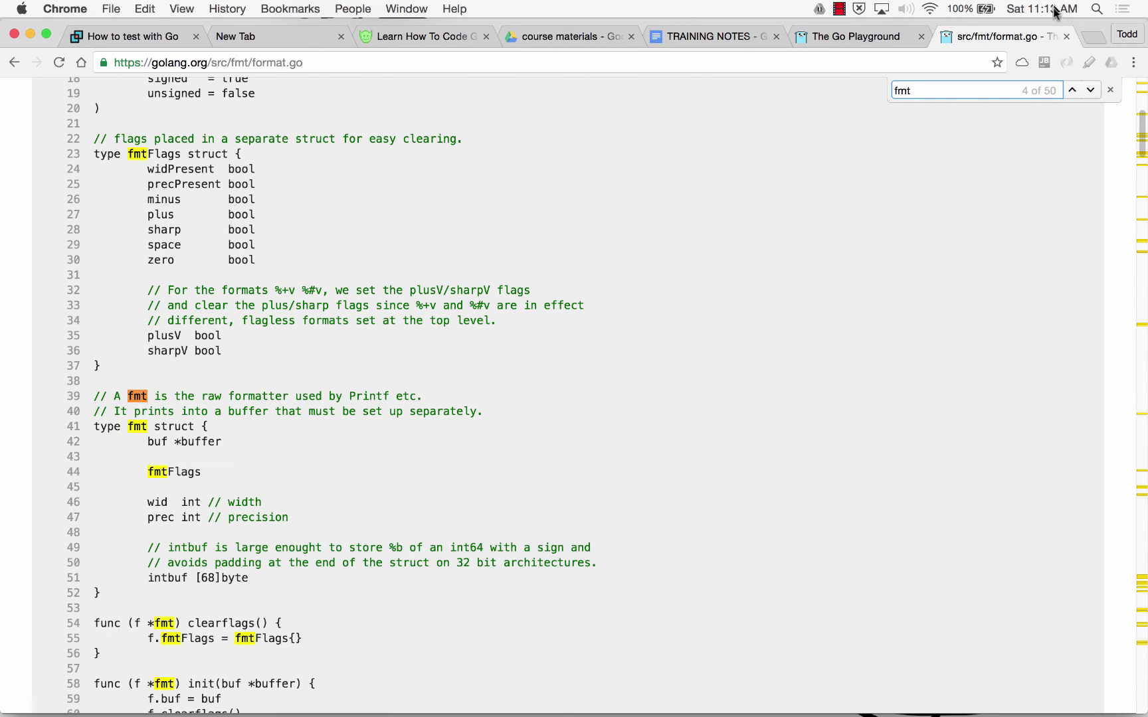
left_click(1069, 38)
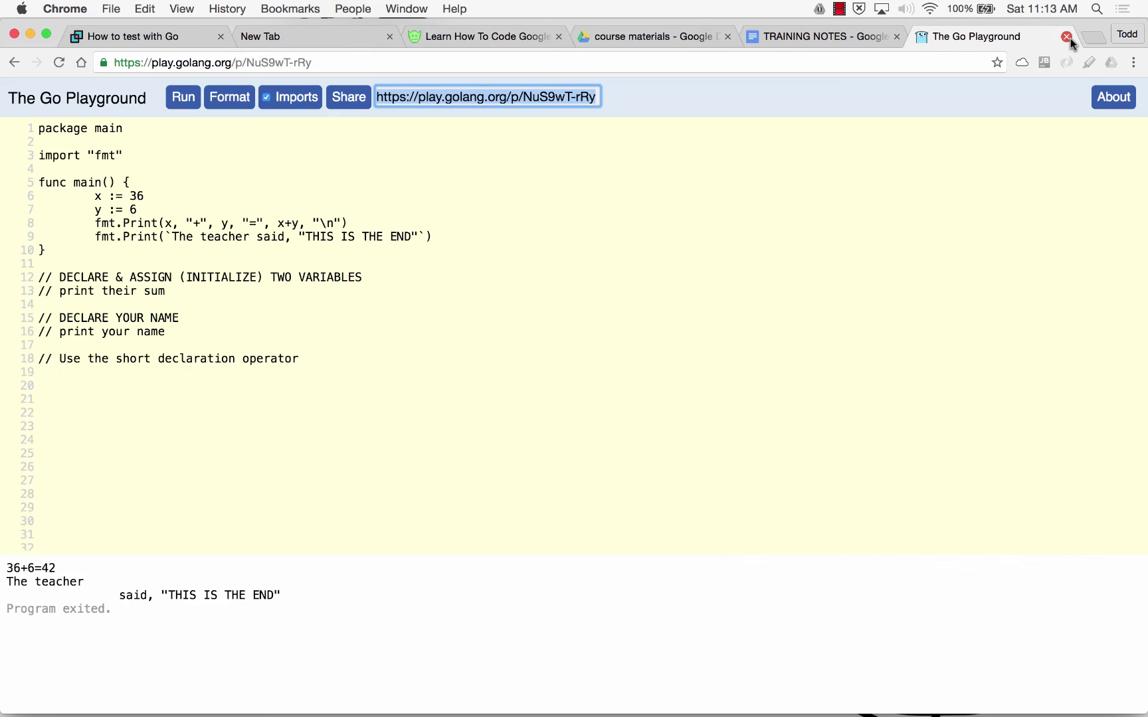
- Load godoc.org and search its packages for paypal
left_click(537, 69)
type("godoc.org")
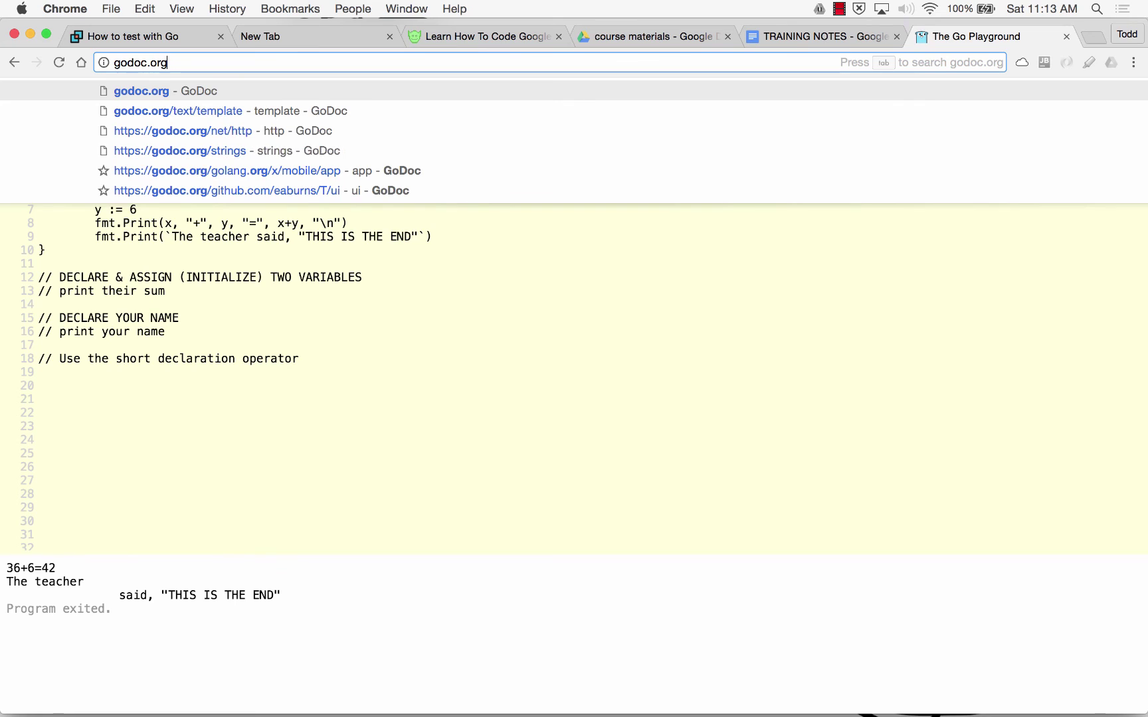
key("Return")
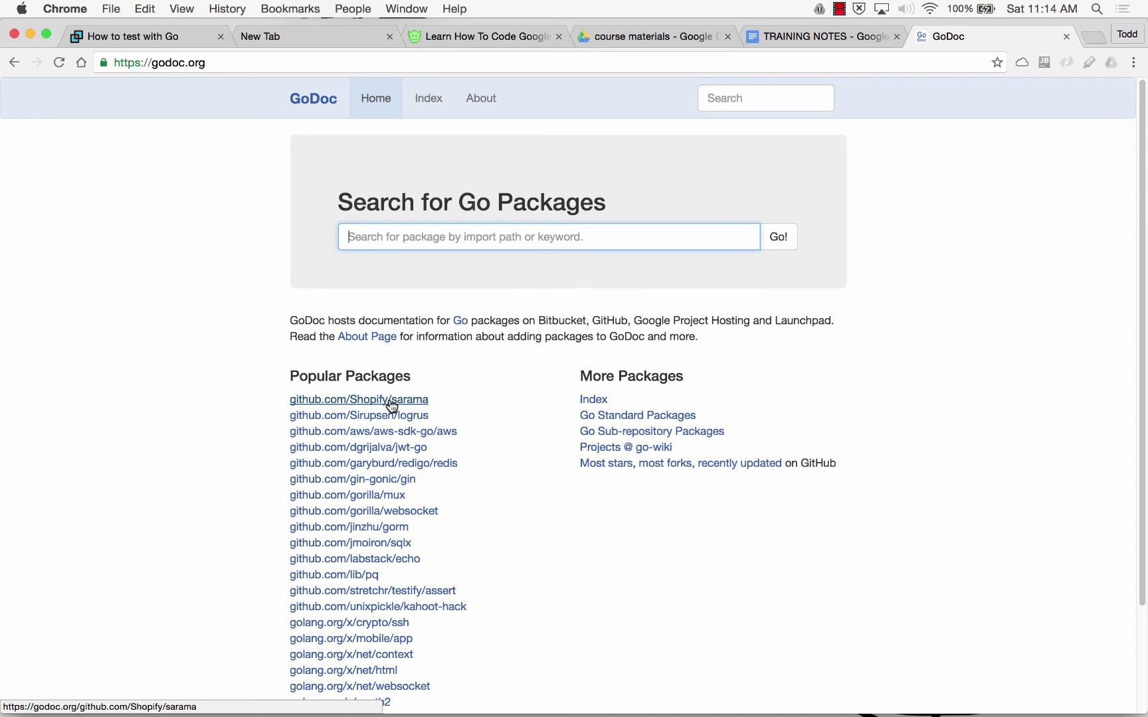
scroll(391, 405, "down", 4)
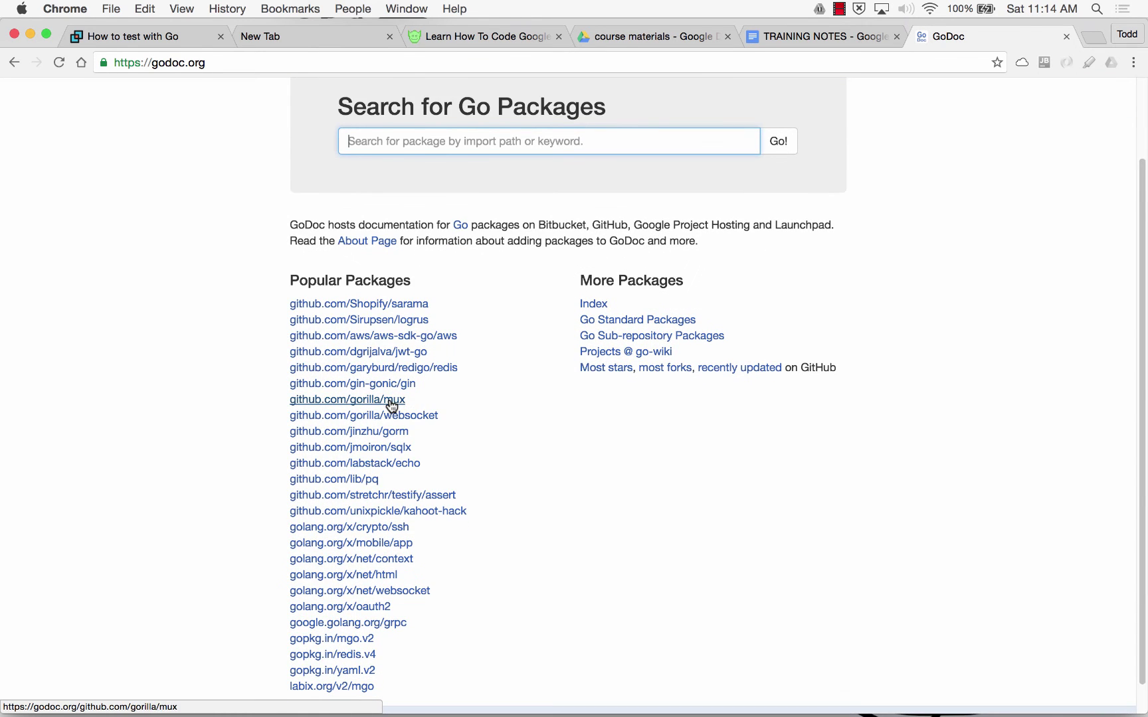
scroll(391, 405, "up", 4)
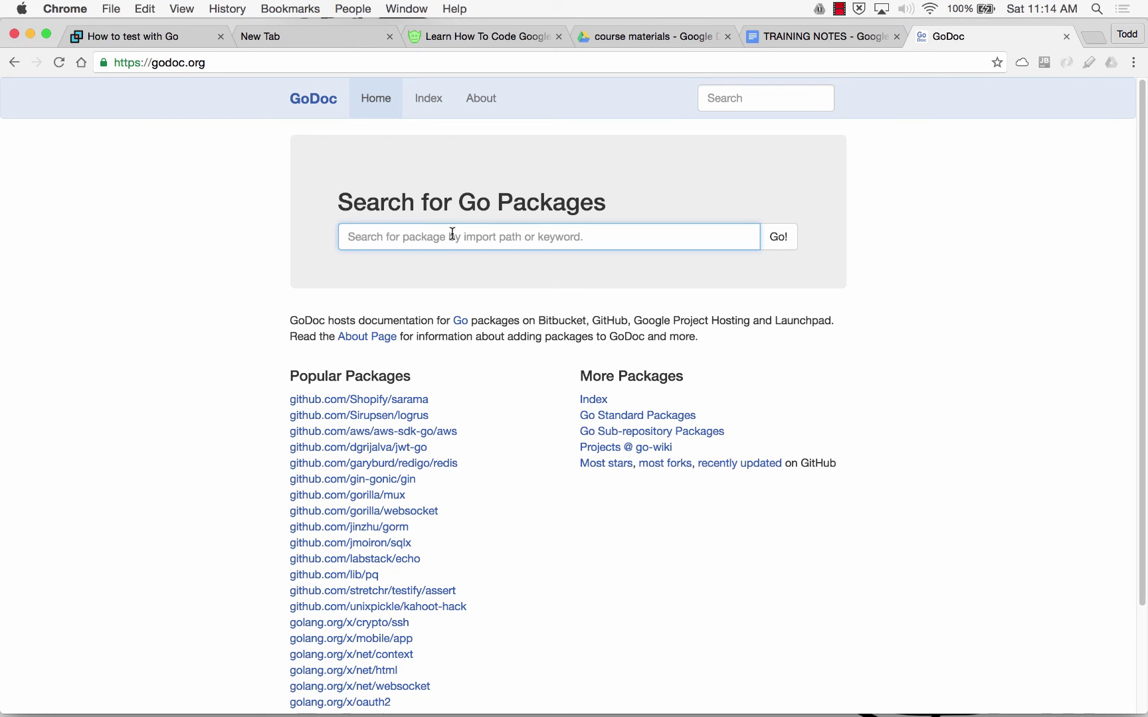
type("paypal")
key("Return")
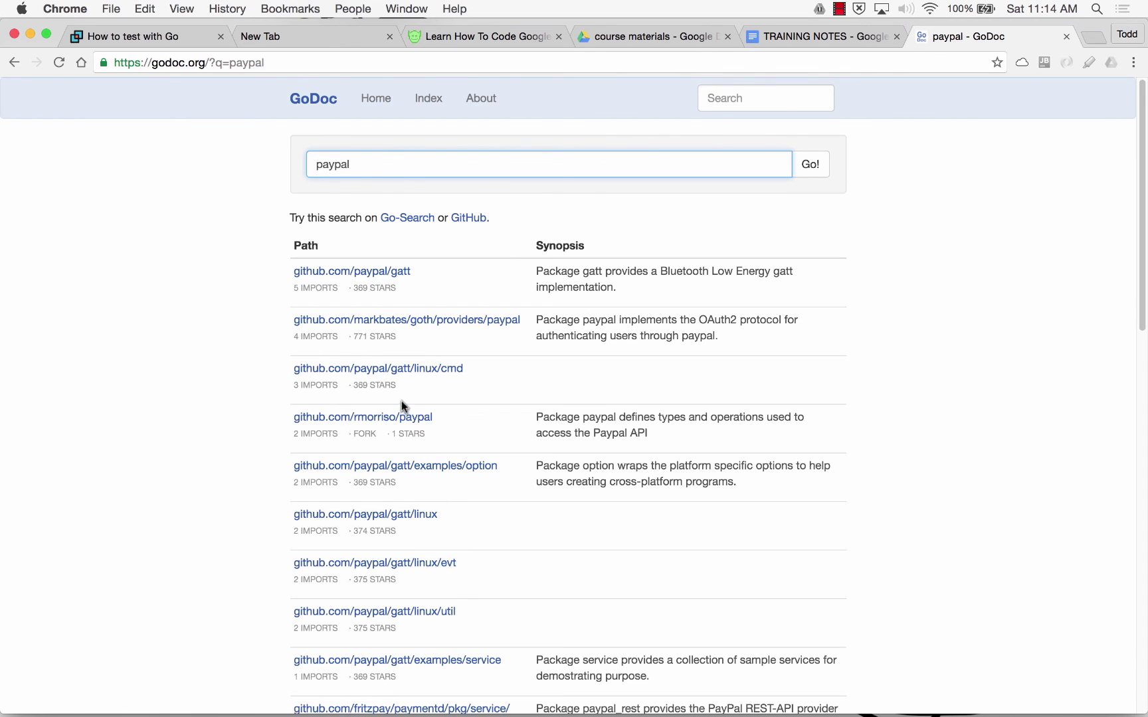
- Replace the search text with 'fmt' to find the fmt package
left_click(353, 170)
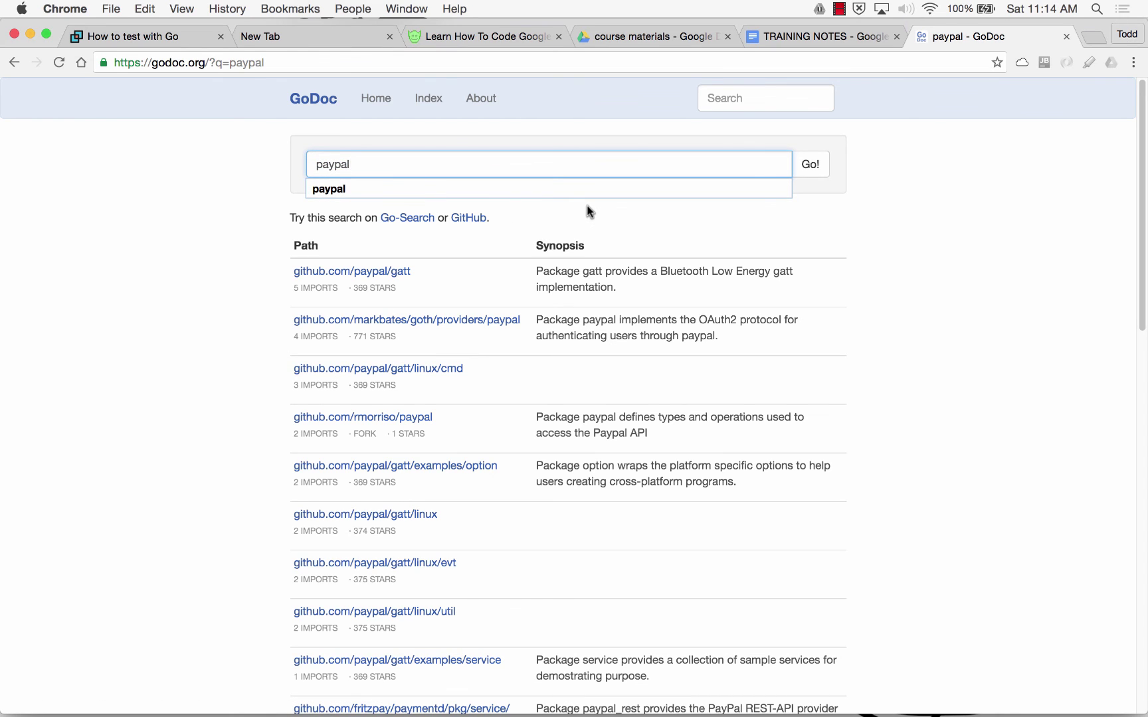
key("BackSpace")
key("BackSpace")
key("BackSpace")
key("BackSpace")
type("fmt")
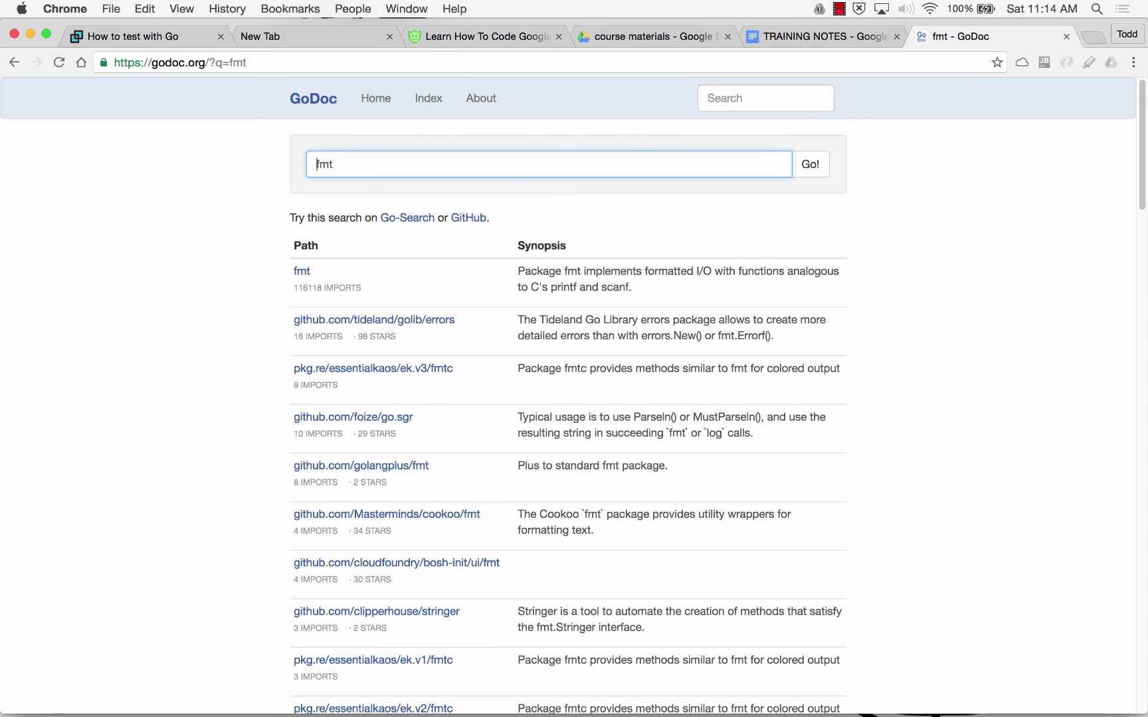
- Open the fmt package docs, view godoc.org/strings, then return to fmt
left_click(302, 273)
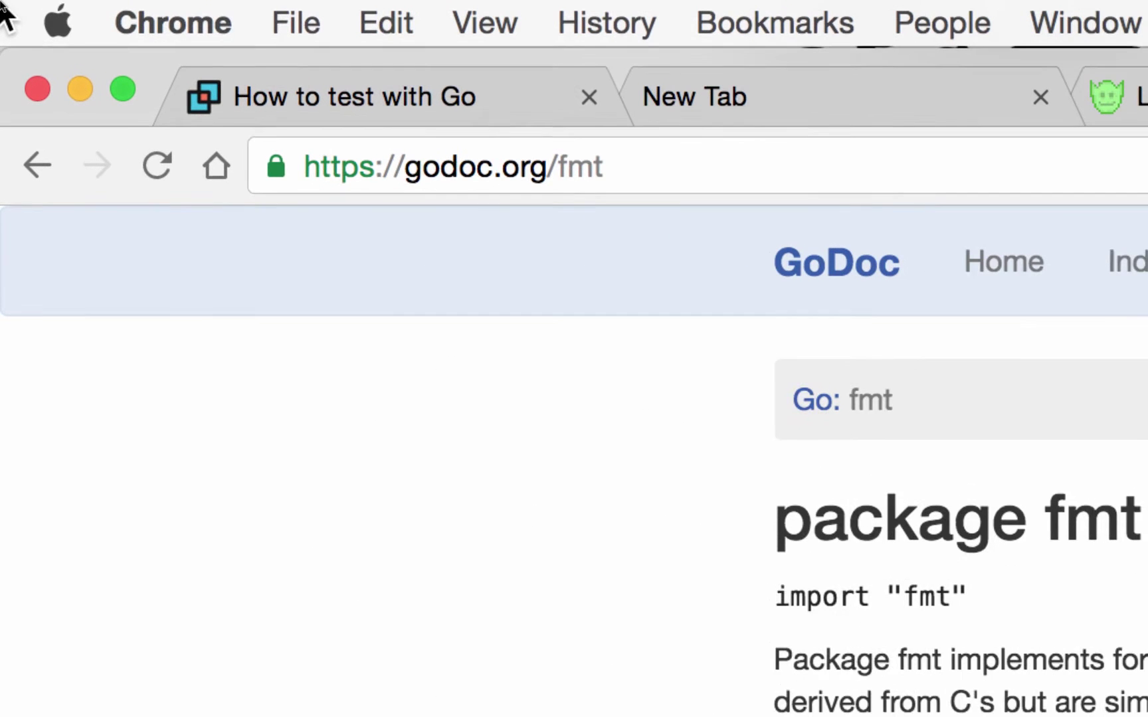
left_click_drag(569, 170, 621, 178)
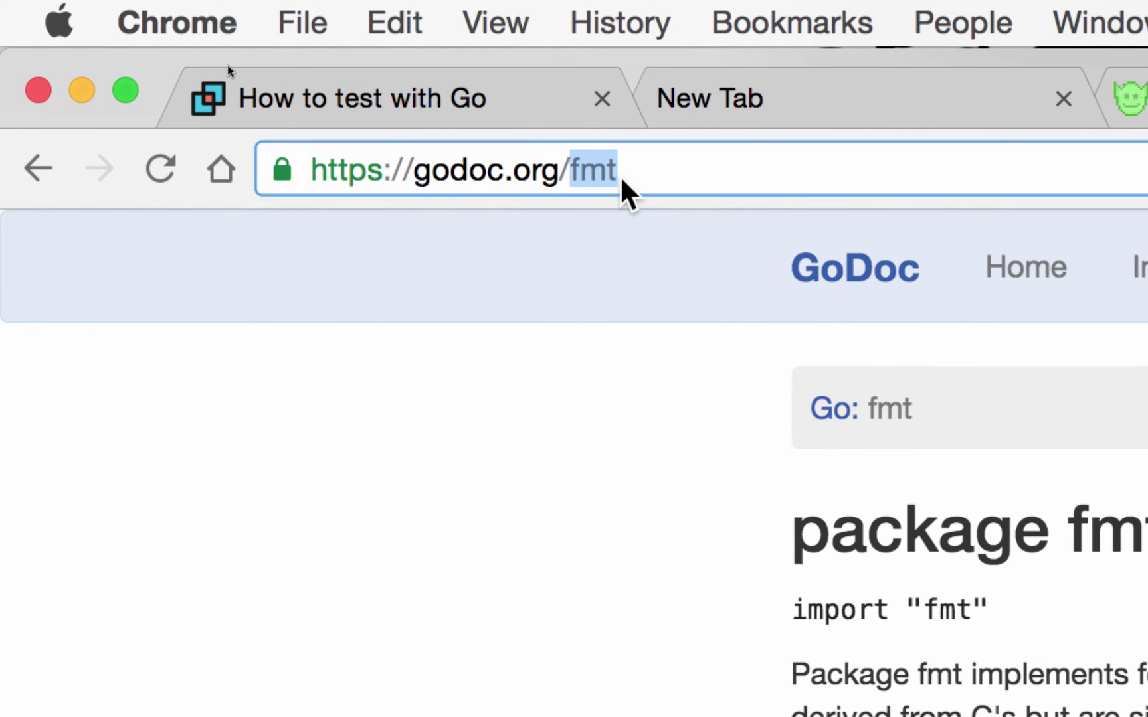
type("strings")
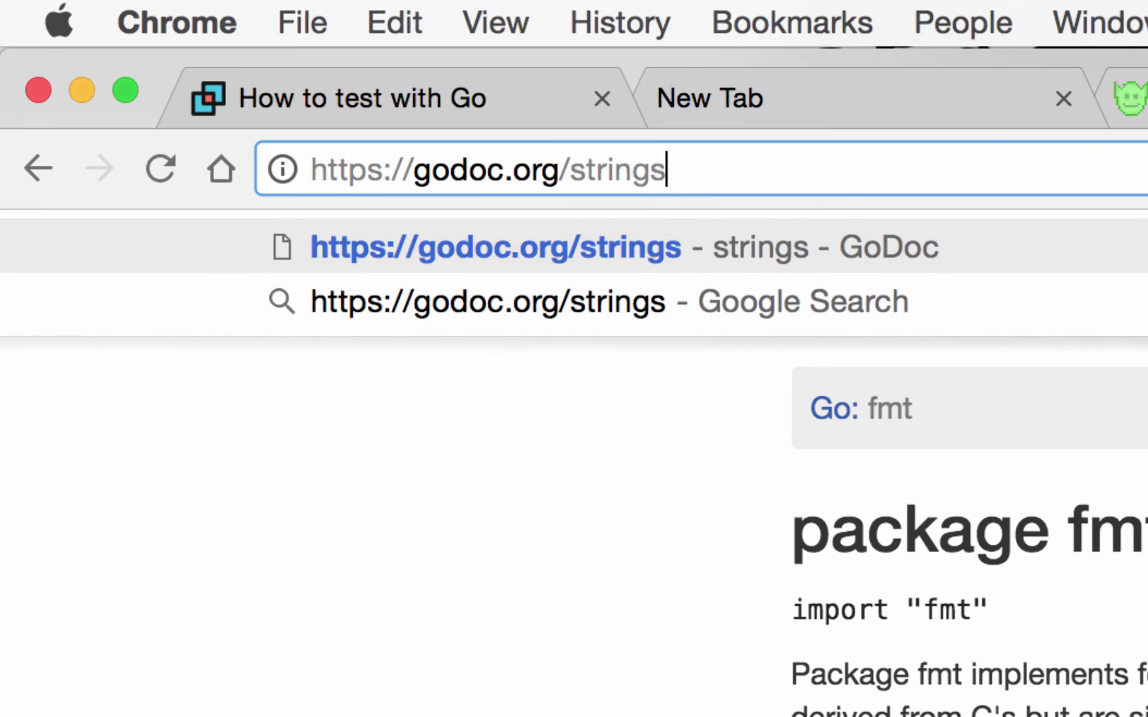
key("Return")
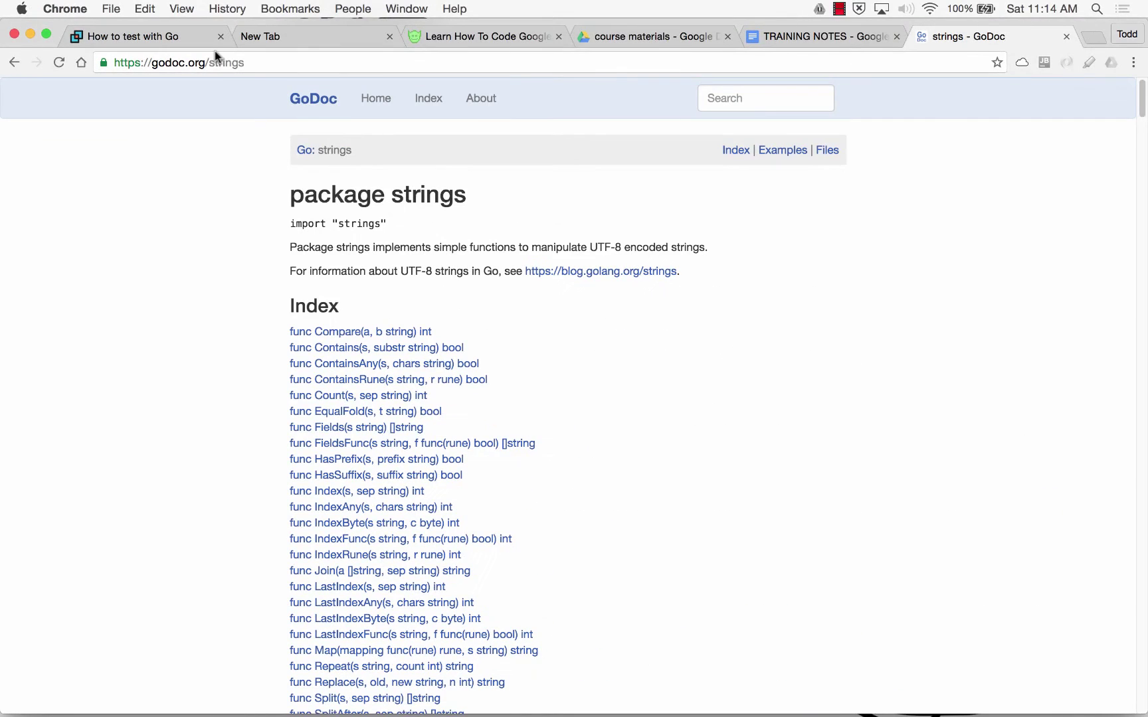
left_click(13, 62)
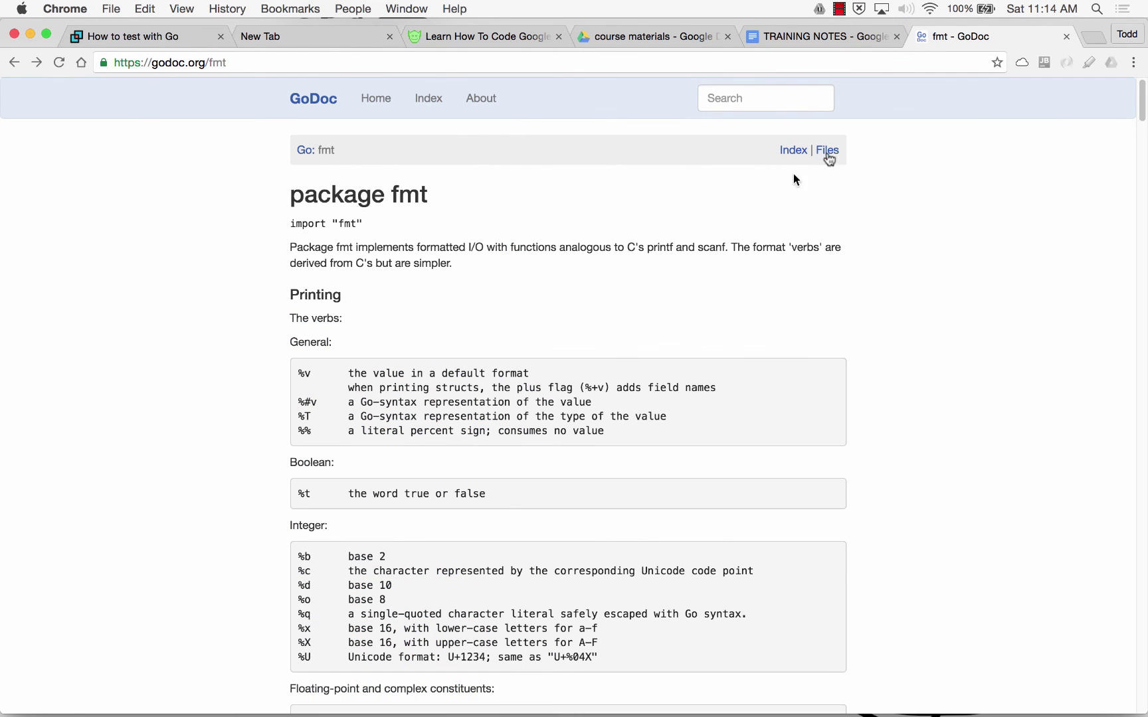
- Jump to the fmt package's Index and Files sections, then open a new browser tab
left_click(790, 153)
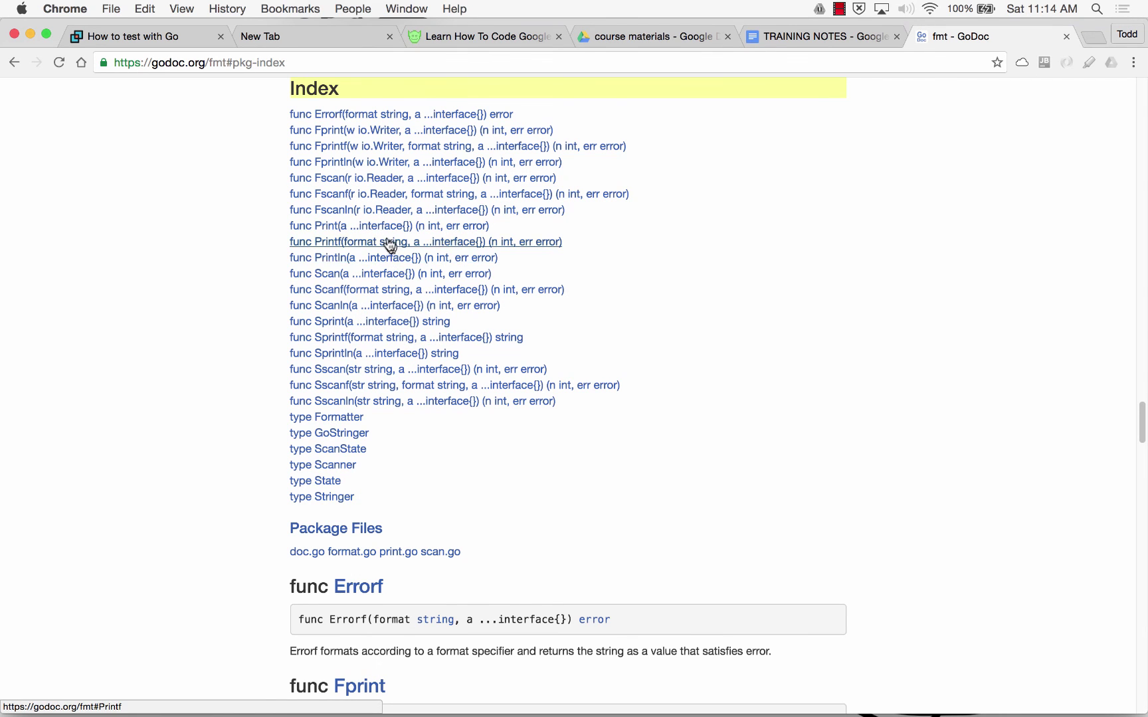
scroll(385, 243, "up", 20)
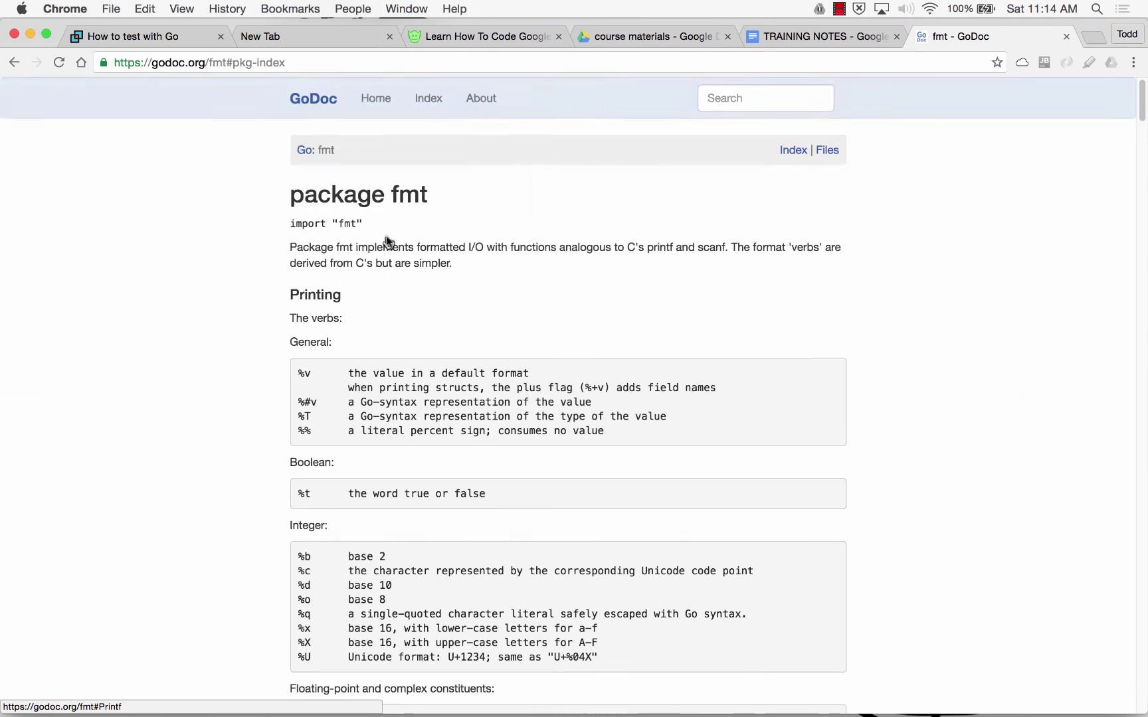
left_click(826, 150)
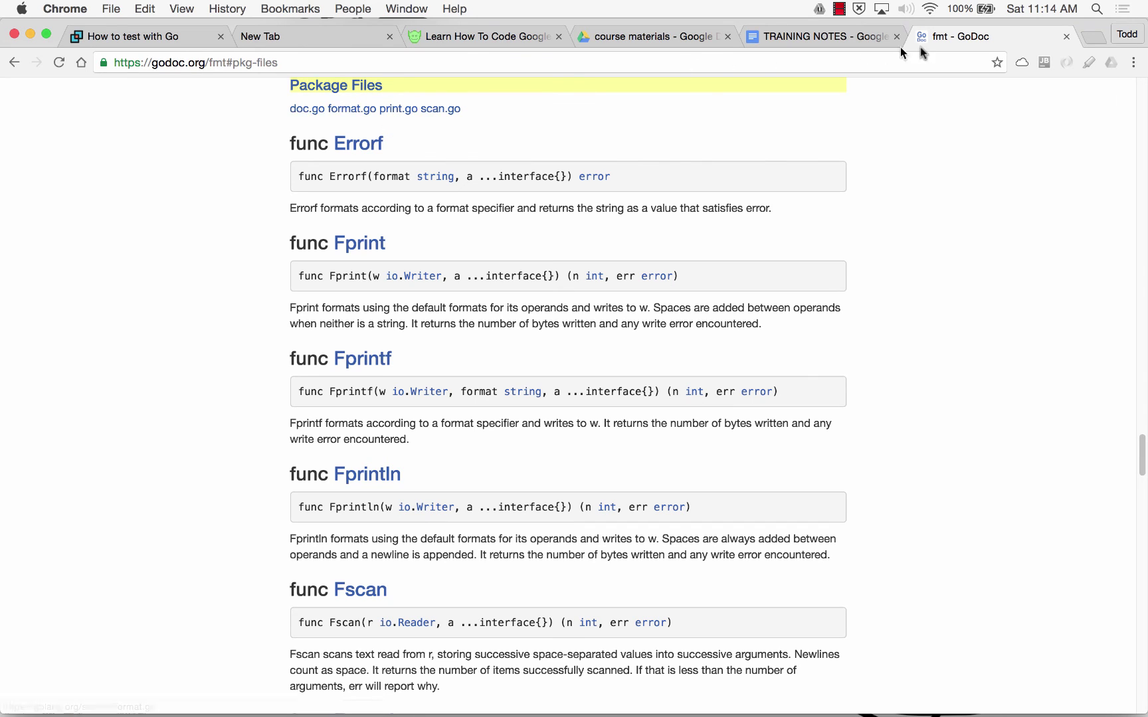
left_click(1089, 38)
- Open golang.org/src/fmt/ in the new tab, compare it with GoDoc's fmt page, then close GoDoc
type("golang")
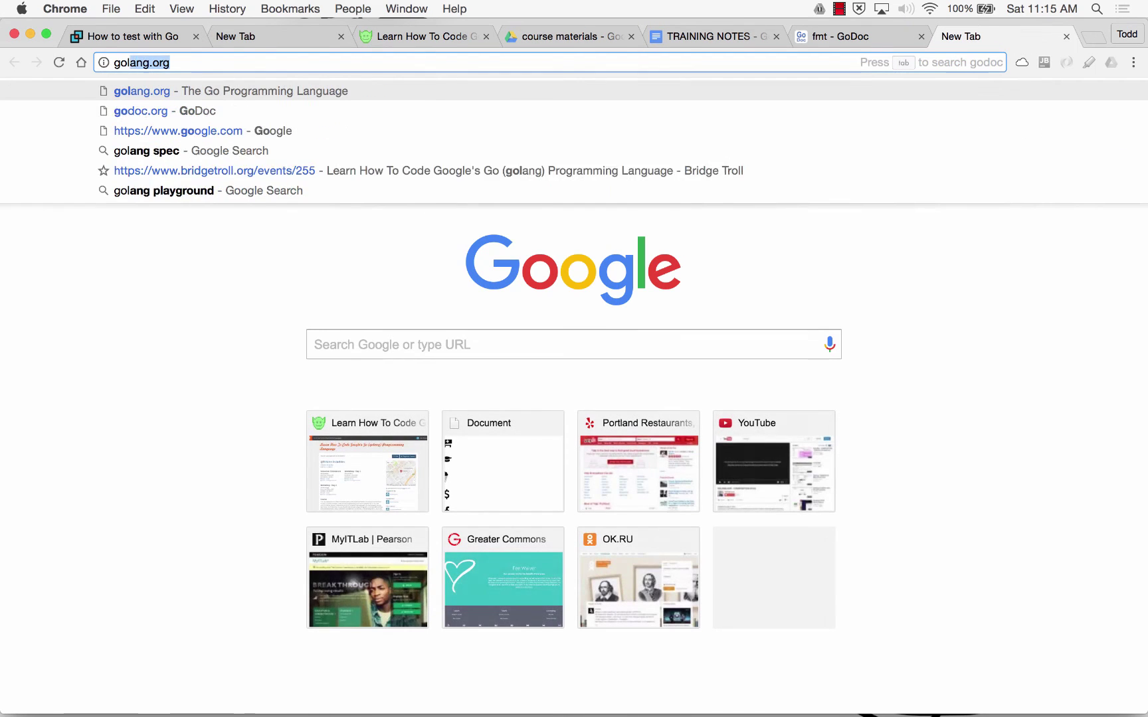
type(".org/")
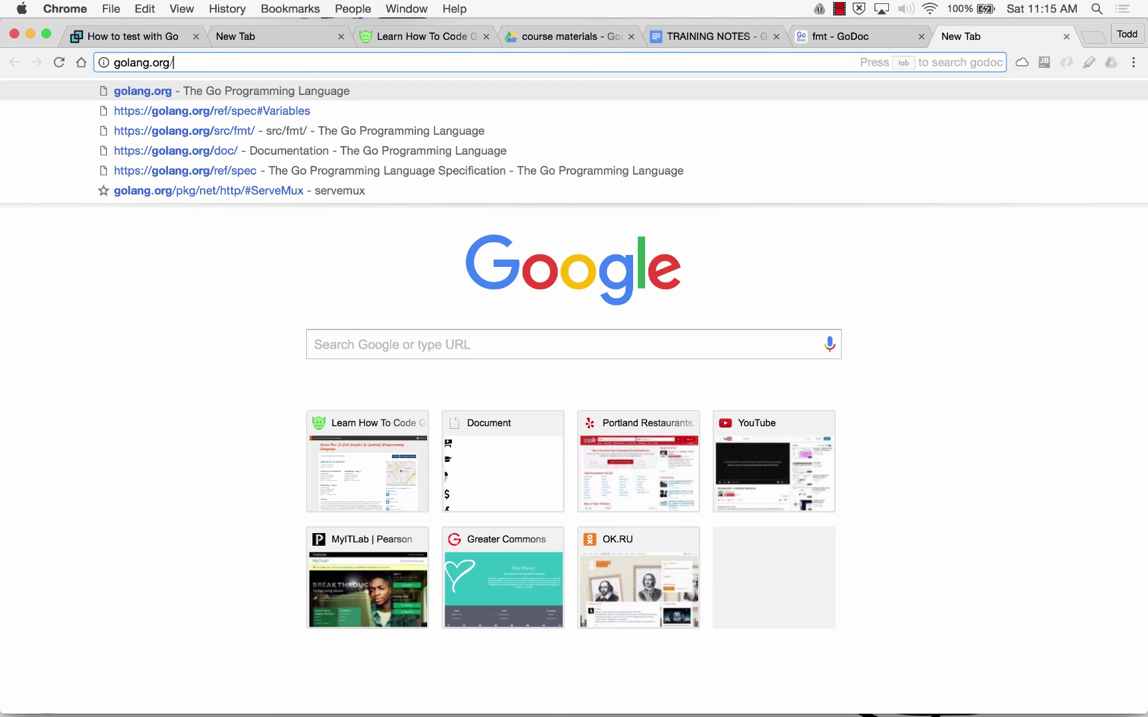
key("Down")
key("Down")
key("Return")
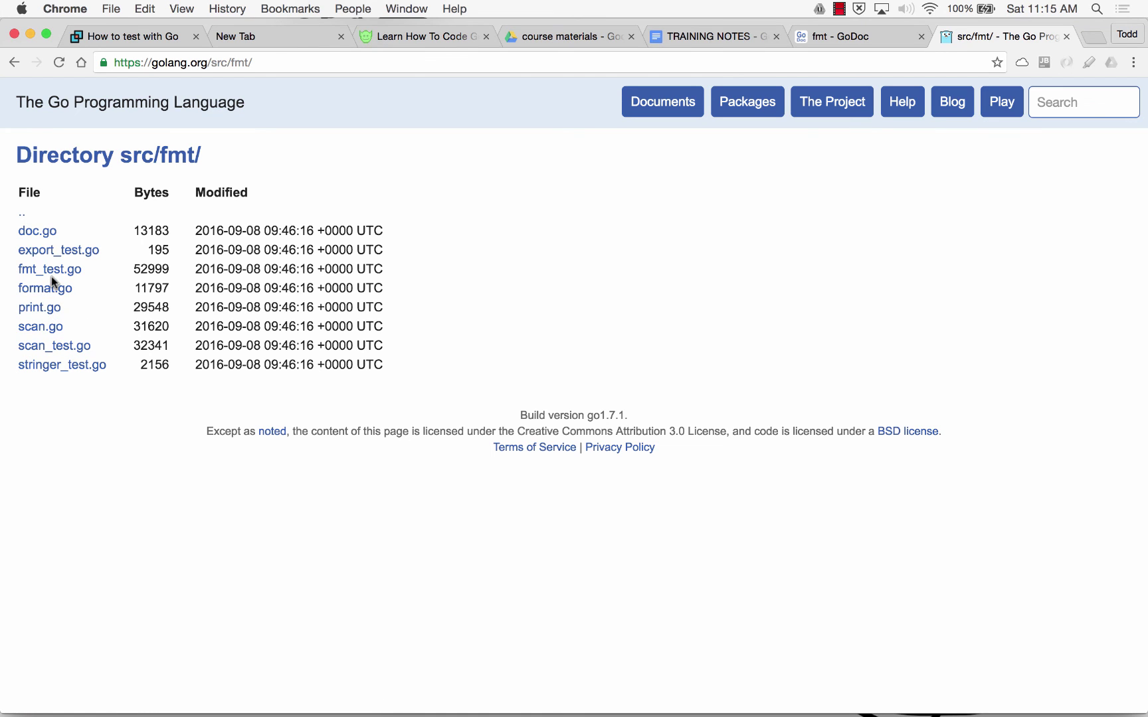
left_click(855, 28)
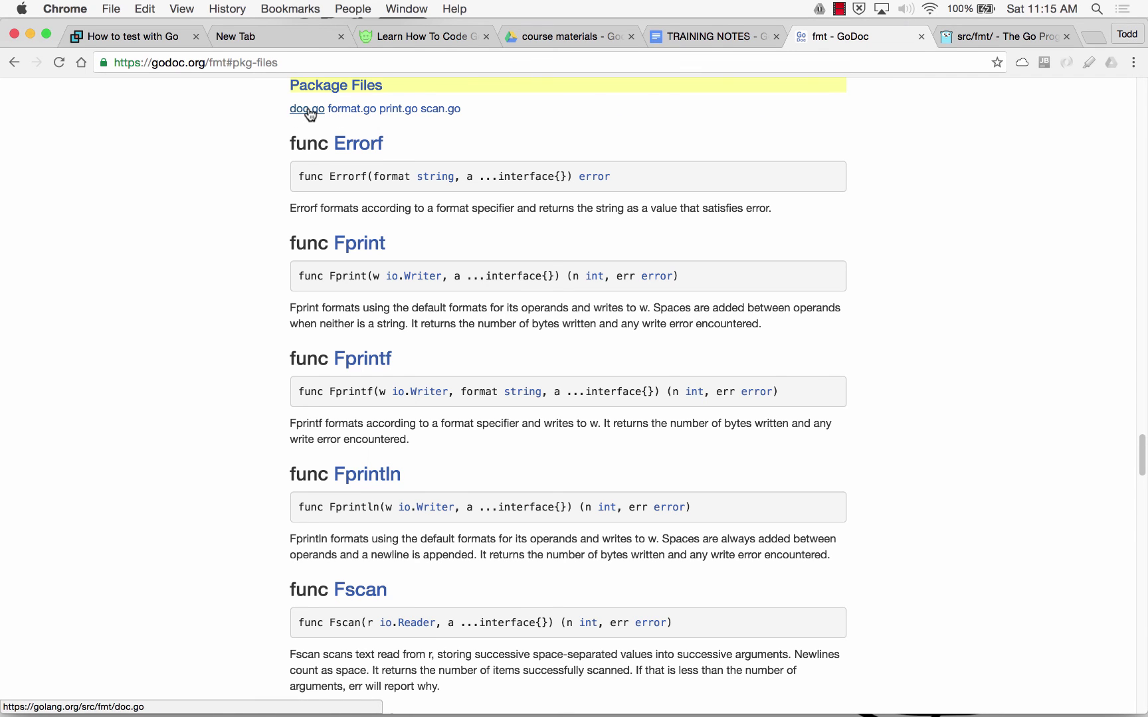
left_click(922, 37)
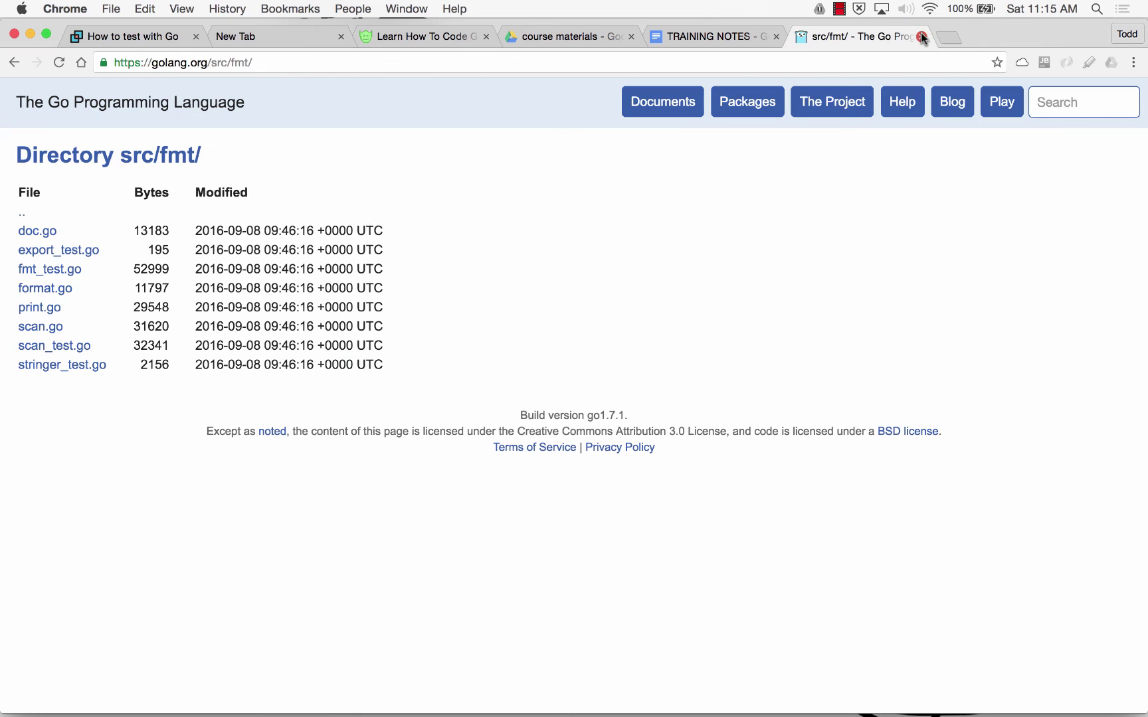
- Close the src/fmt/ page and correct the Strings bullet 'Back-ticks' to 'Backticks' in TRAINING NOTES
left_click(923, 37)
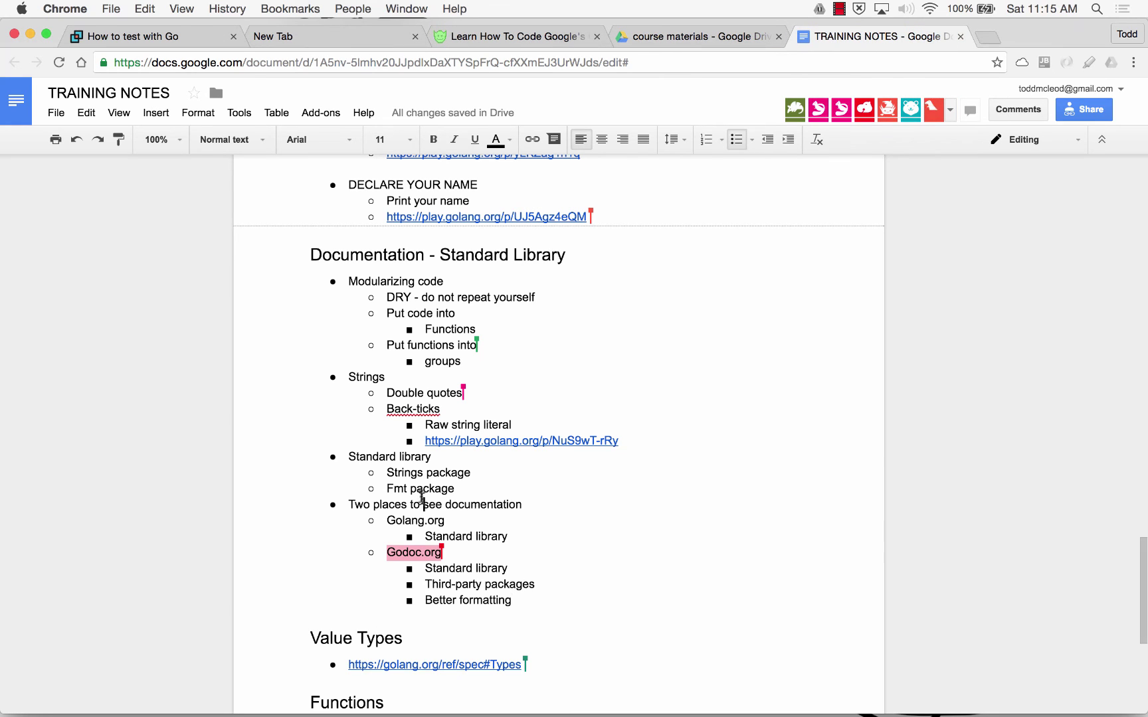
left_click(407, 256)
scroll(485, 513, "down", 3)
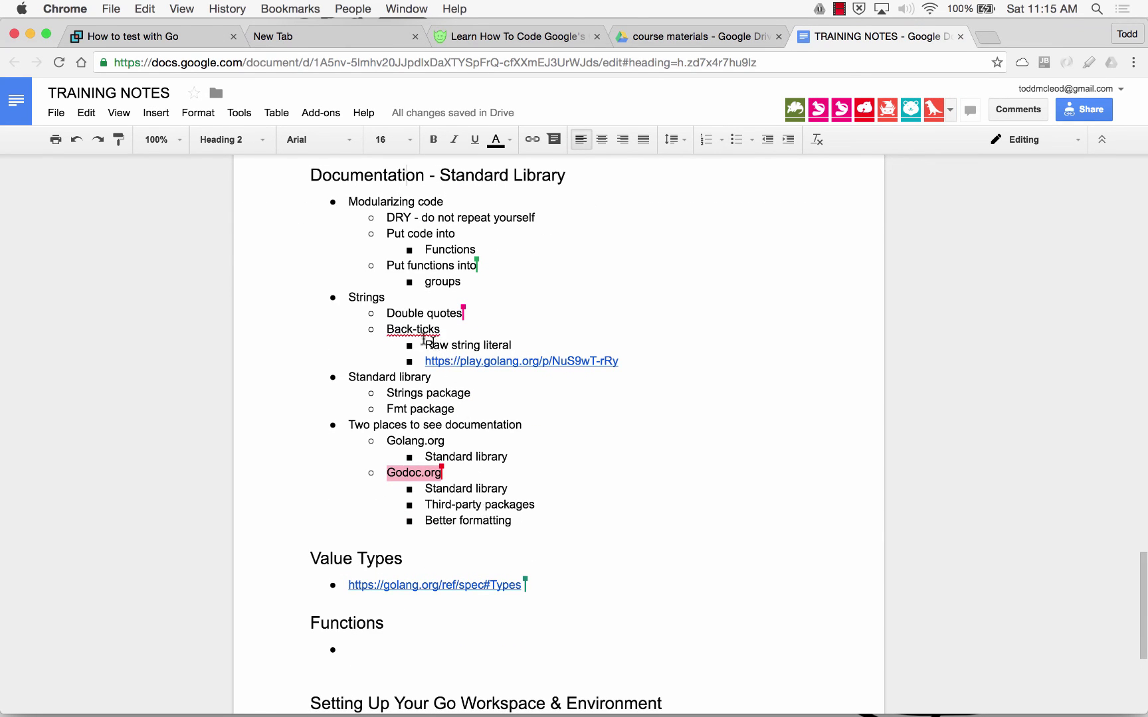
left_click(415, 330)
key("BackSpace")
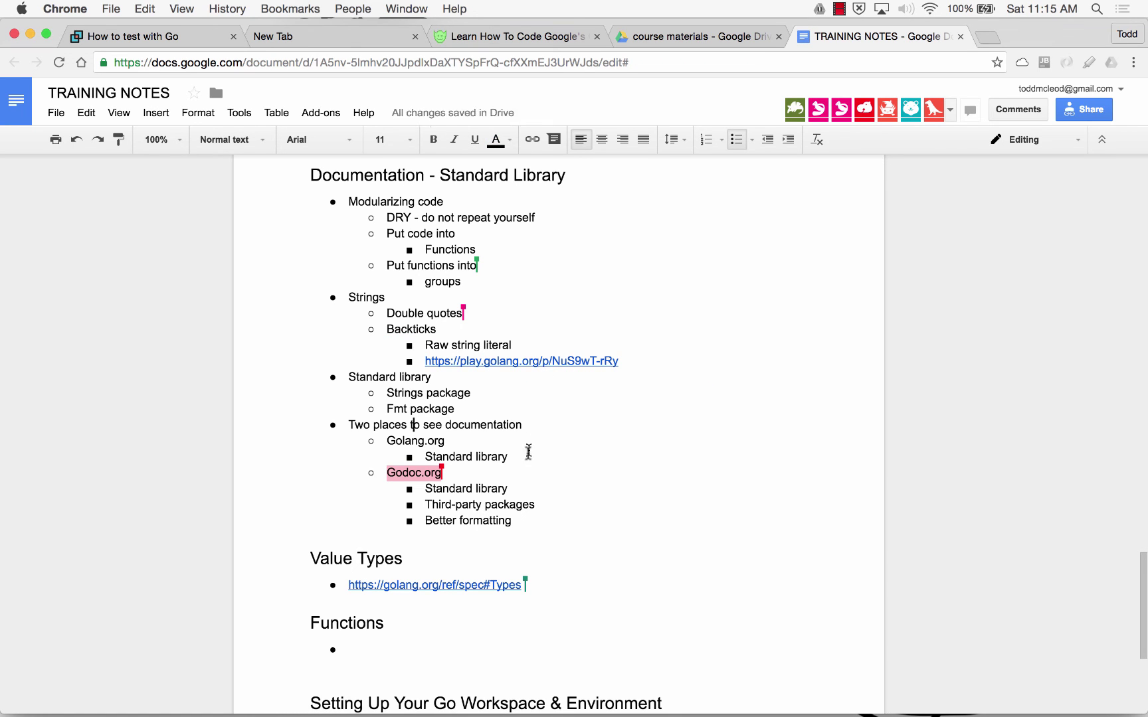
scroll(525, 454, "down", 3)
scroll(524, 458, "down", 1)
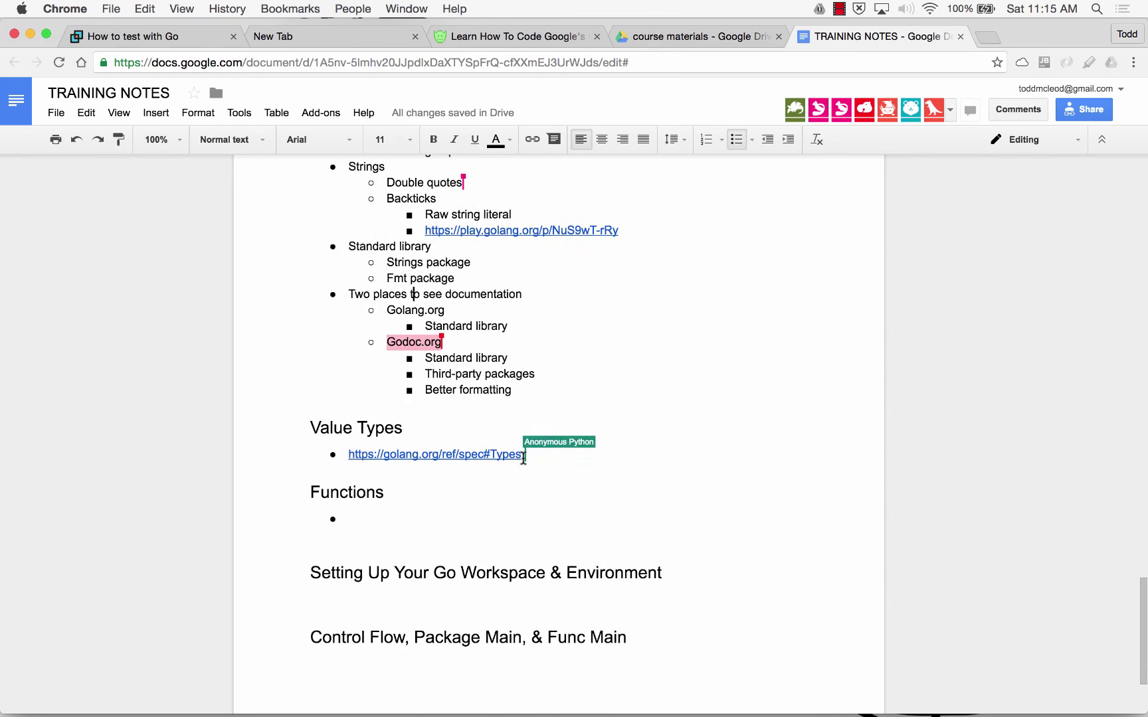